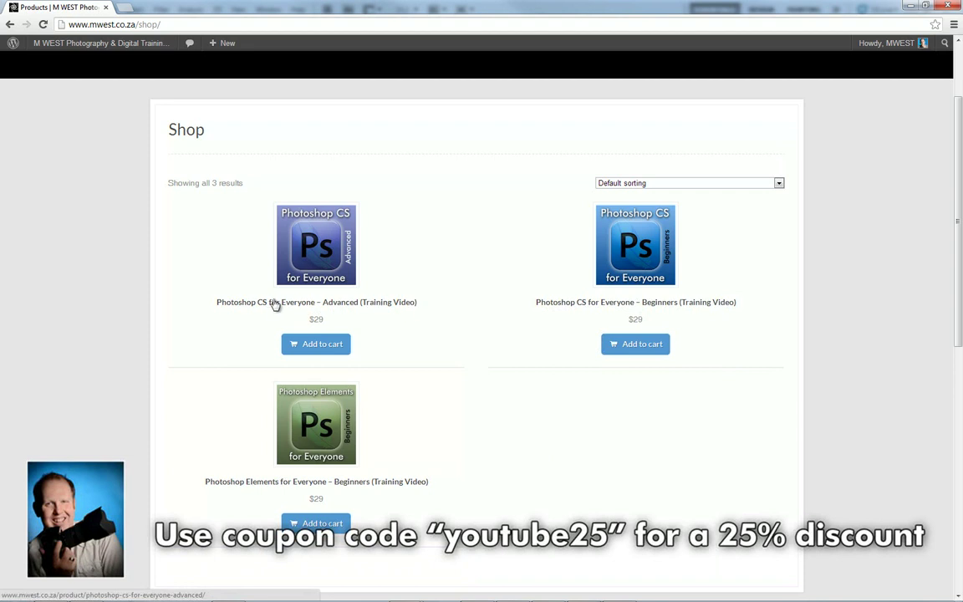
Open the Photoshop CS for Everyone – Beginners product page and examine its preview images, topic list and sample video.
{"action": "left_click", "coordinate": [634, 240]}
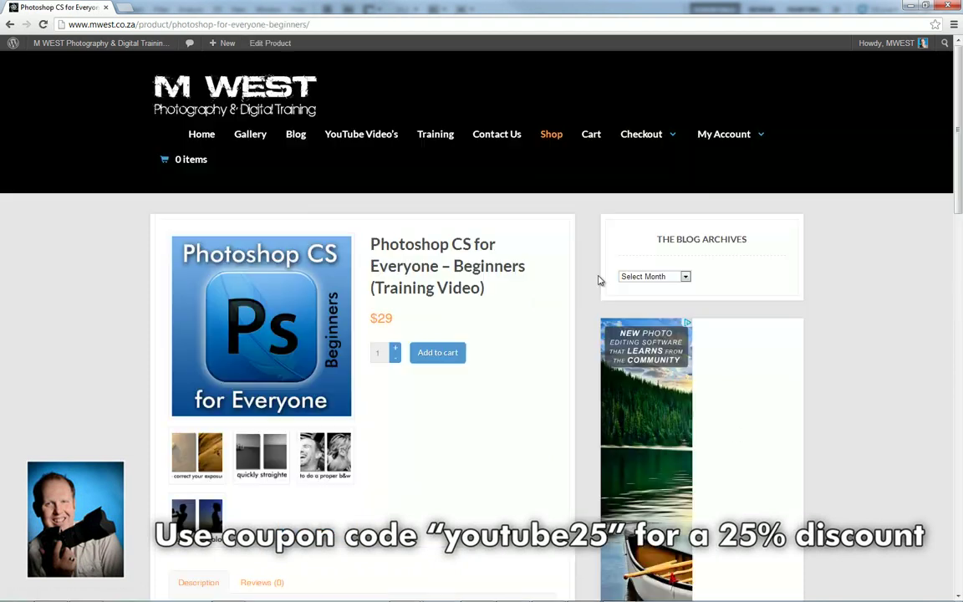
{"action": "scroll", "coordinate": [543, 281], "scroll_direction": "down", "scroll_amount": 2}
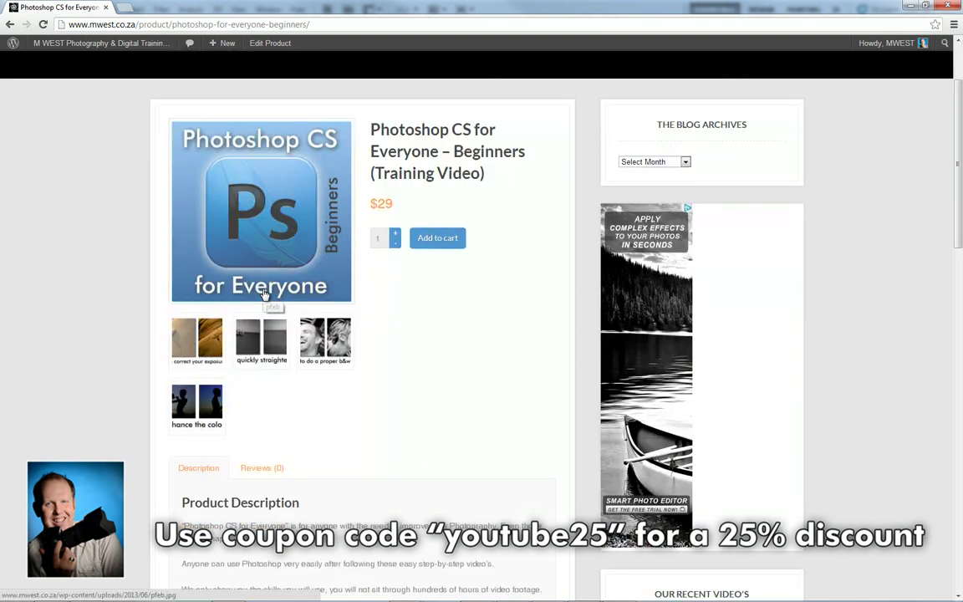
{"action": "scroll", "coordinate": [286, 361], "scroll_direction": "down", "scroll_amount": 3}
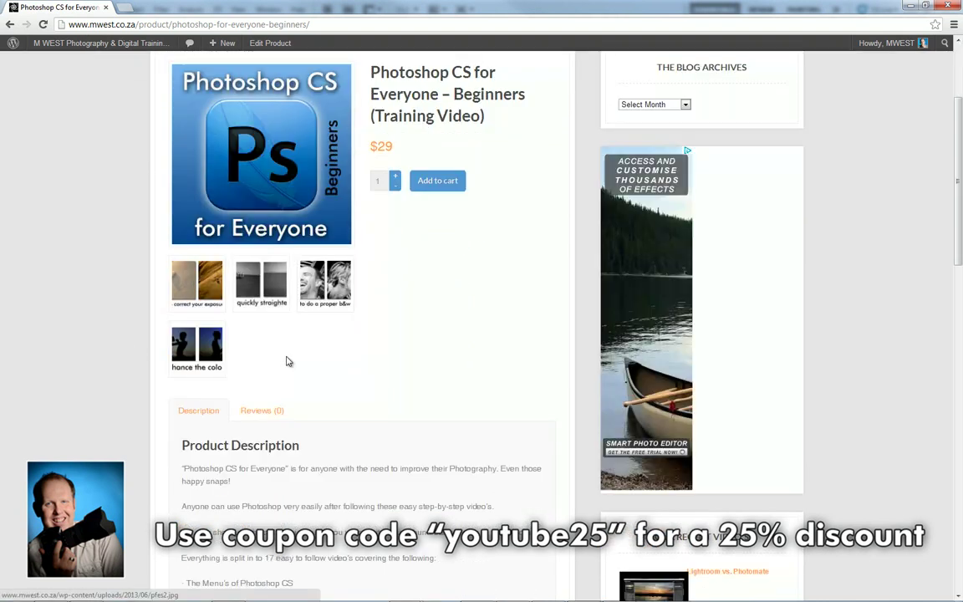
{"action": "scroll", "coordinate": [394, 510], "scroll_direction": "down", "scroll_amount": 8}
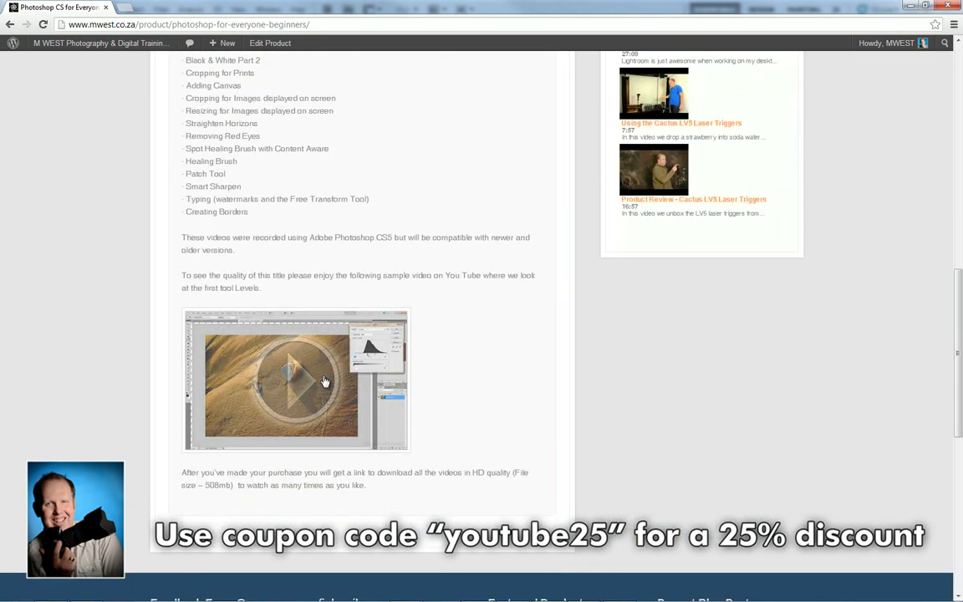
{"action": "scroll", "coordinate": [471, 420], "scroll_direction": "up", "scroll_amount": 12}
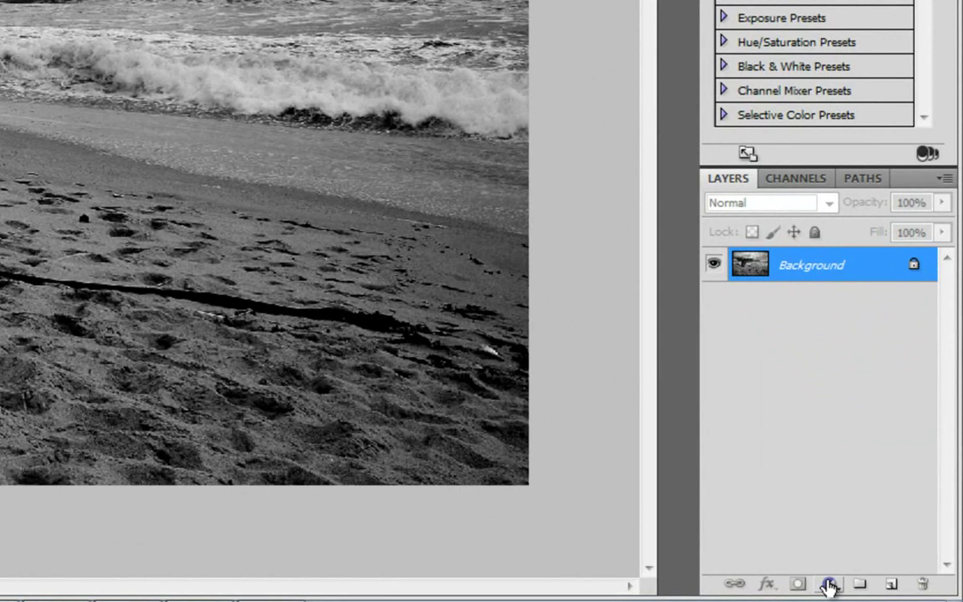
Add a Solid Color fill layer above the background photo using the yellow #f0ea43.
{"action": "left_click", "coordinate": [830, 584]}
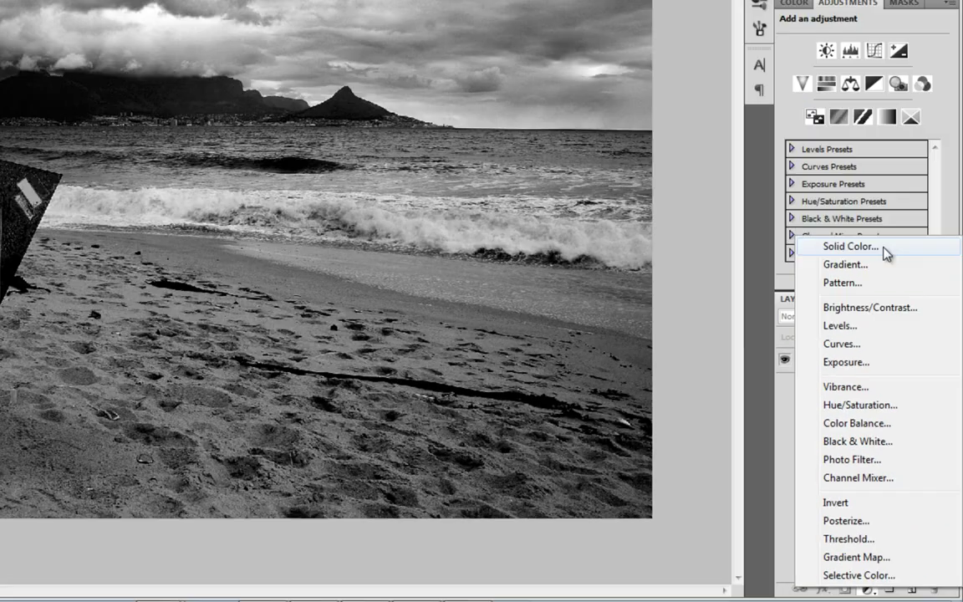
{"action": "left_click", "coordinate": [849, 107]}
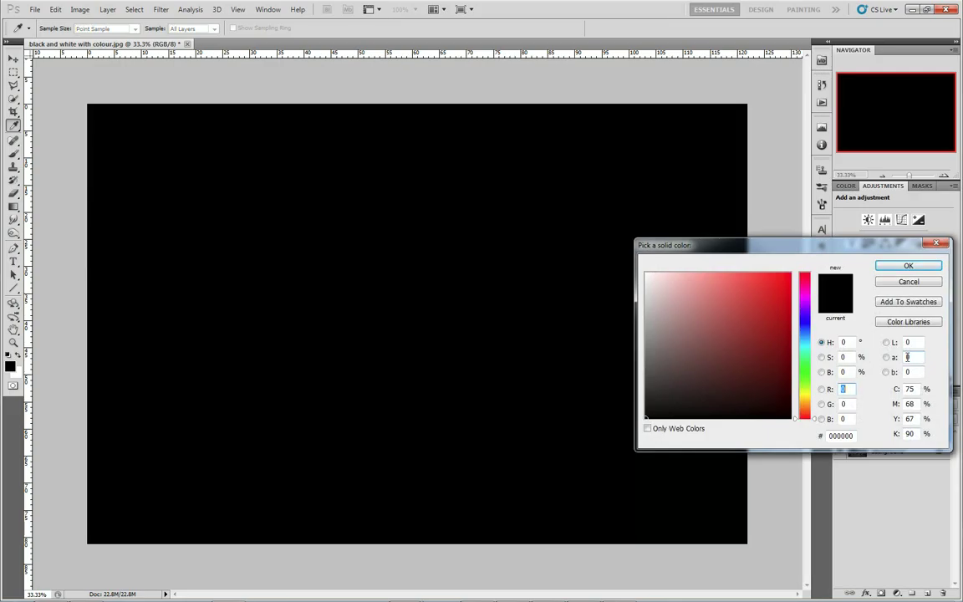
{"action": "left_click", "coordinate": [804, 394]}
{"action": "left_click_drag", "start_coordinate": [763, 301], "coordinate": [750, 279]}
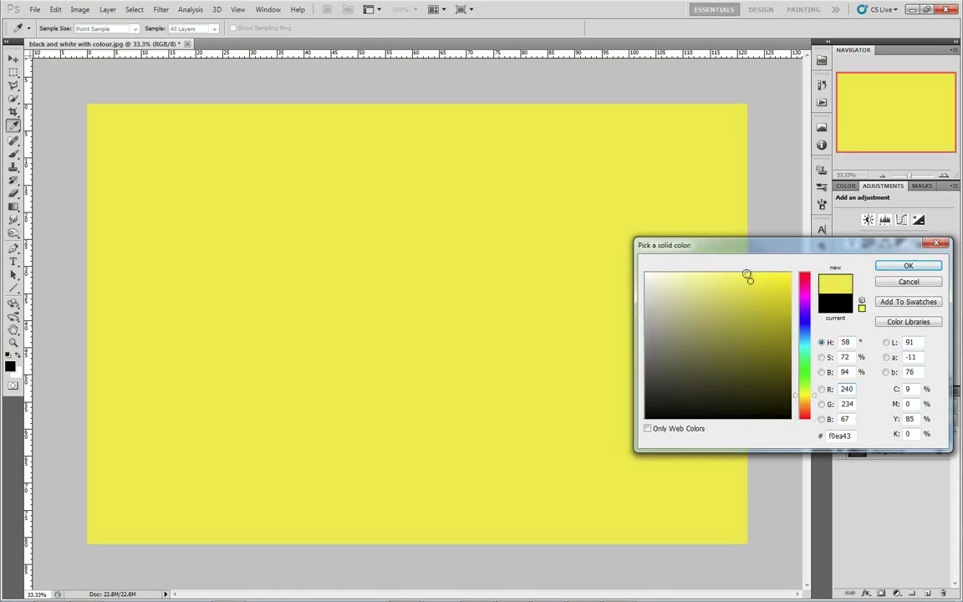
{"action": "left_click", "coordinate": [896, 266]}
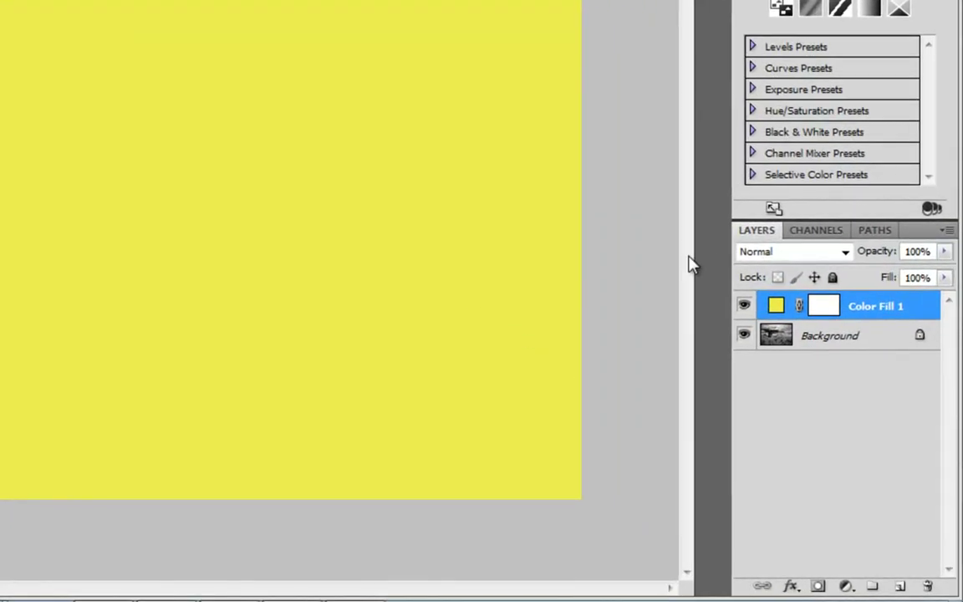
Try Overlay on the yellow fill layer and settle on the Soft Light blend mode.
{"action": "left_click", "coordinate": [796, 251]}
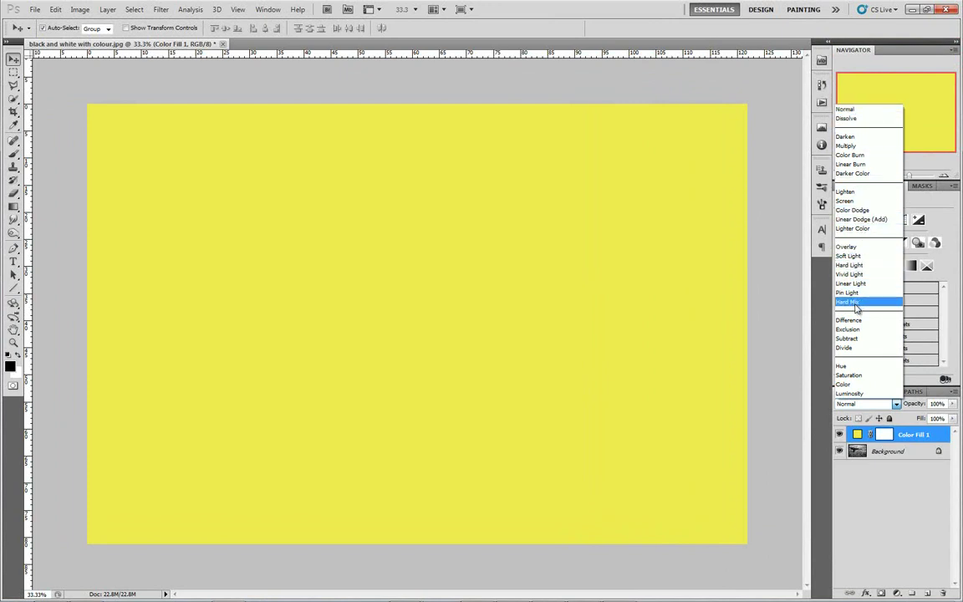
{"action": "left_click", "coordinate": [850, 247]}
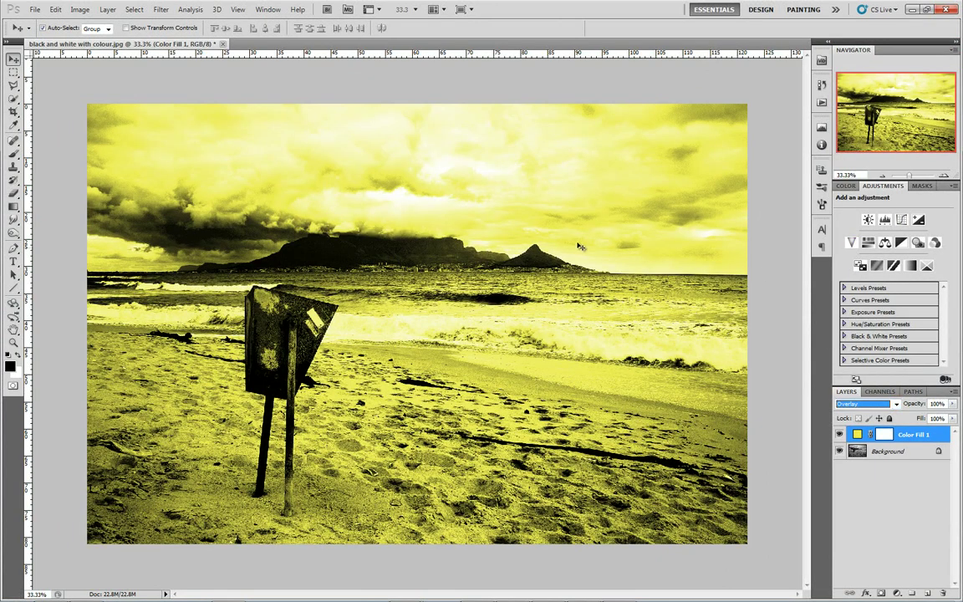
{"action": "left_click", "coordinate": [865, 403]}
{"action": "left_click", "coordinate": [849, 256]}
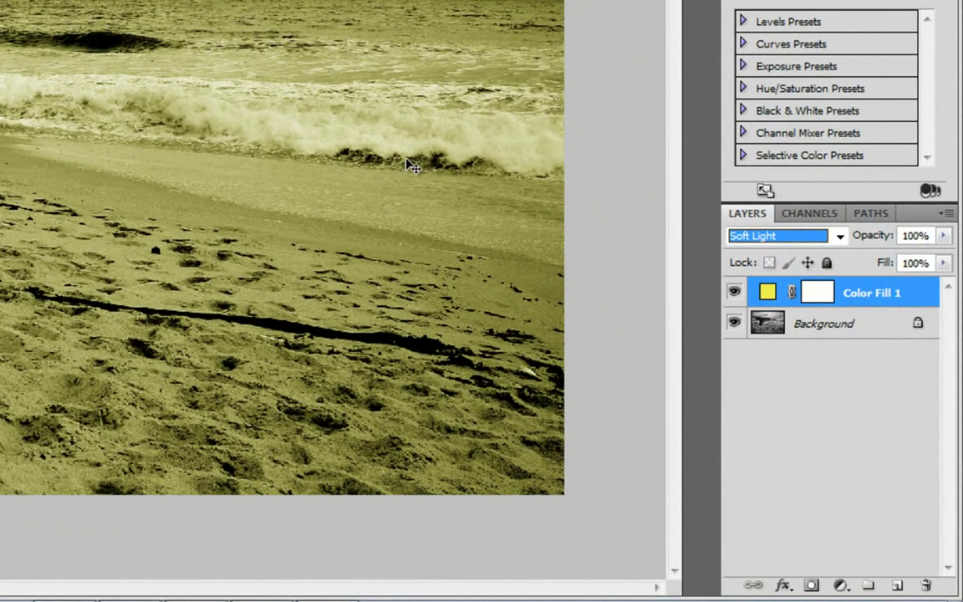
Select the yellow fill layer's mask and invert it to black to hide the tint.
{"action": "left_click", "coordinate": [804, 294]}
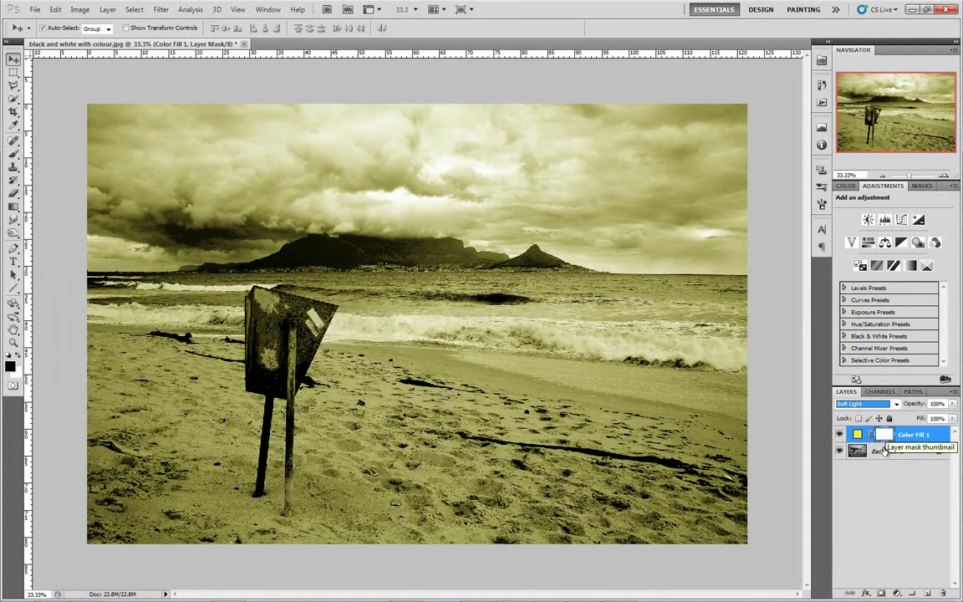
{"action": "key", "text": "ctrl+i"}
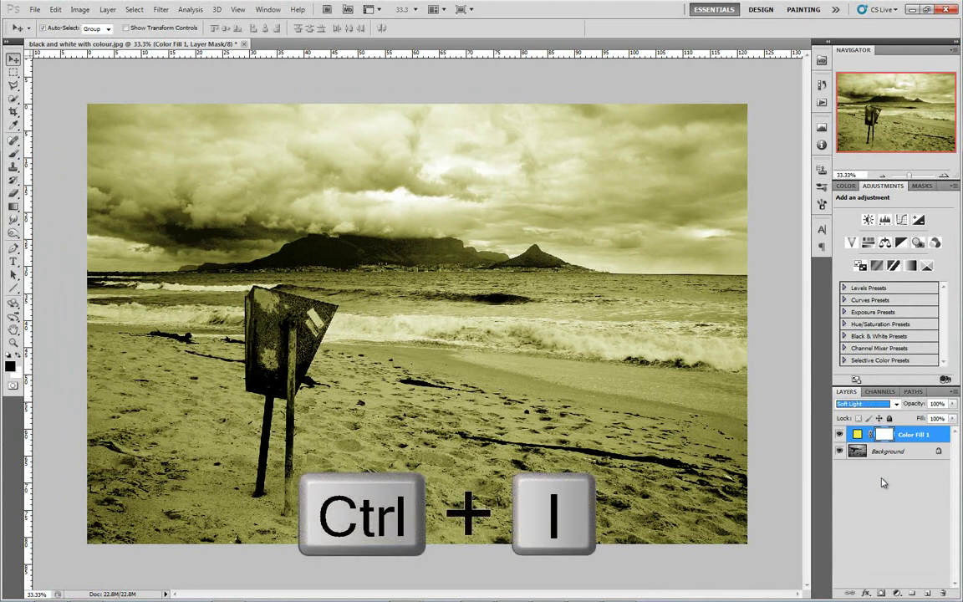
{"action": "key", "text": "ctrl+i"}
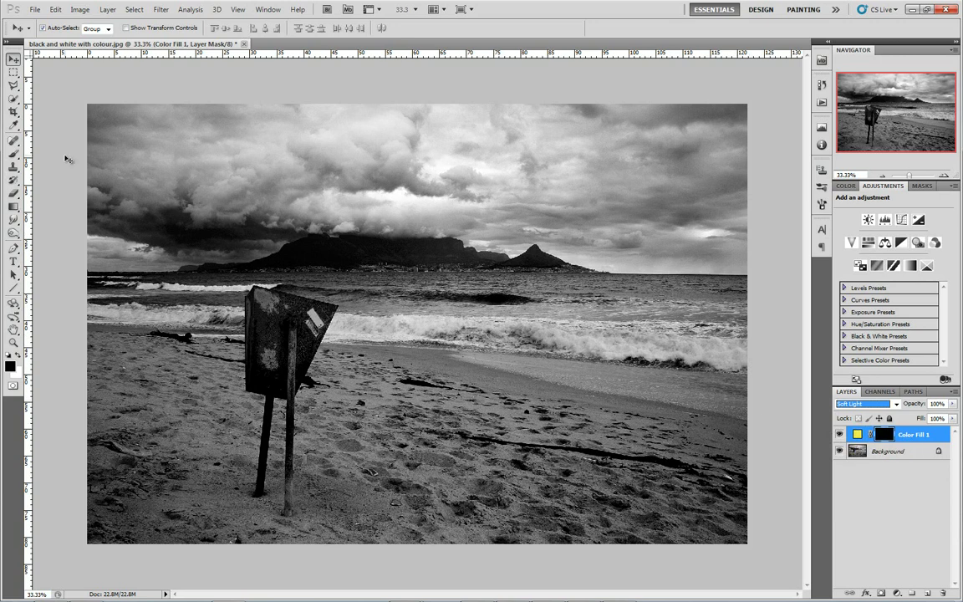
Brush white on the layer mask to tint a patch of foreground sand yellow, and hide the patch's left edge with black.
{"action": "left_click", "coordinate": [13, 154]}
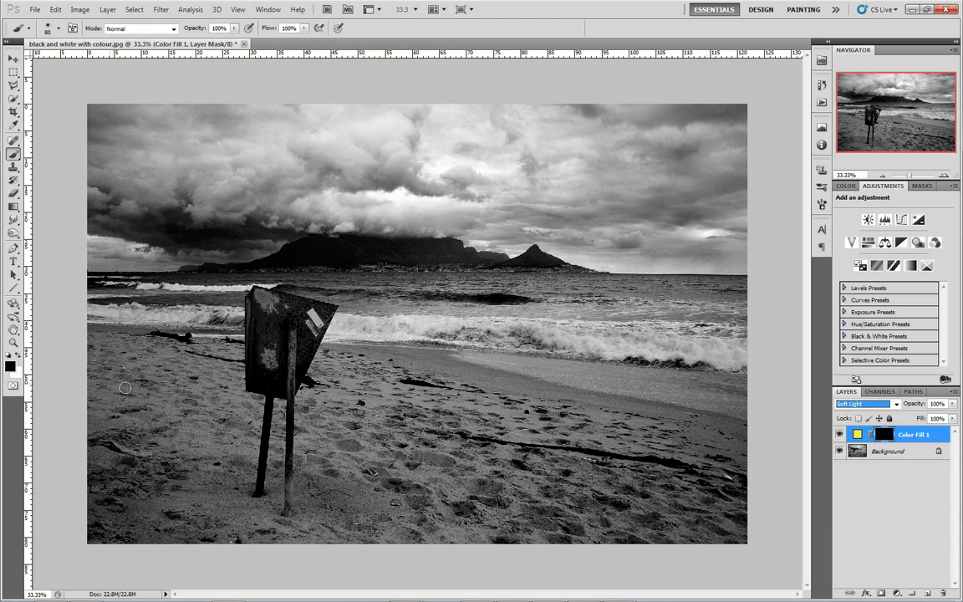
{"action": "left_click", "coordinate": [292, 343]}
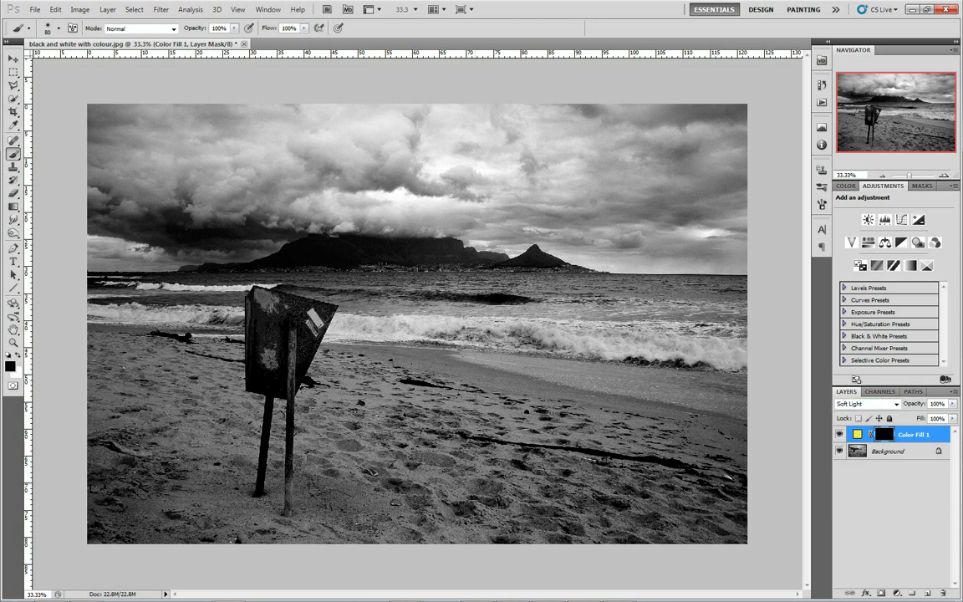
{"action": "left_click", "coordinate": [18, 359]}
{"action": "key", "text": "x"}
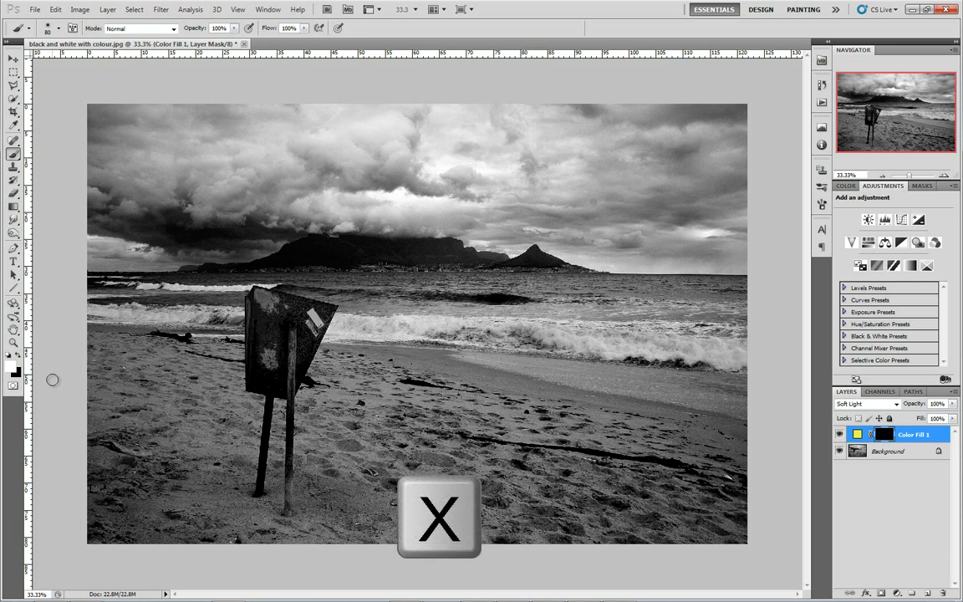
{"action": "key", "text": "x"}
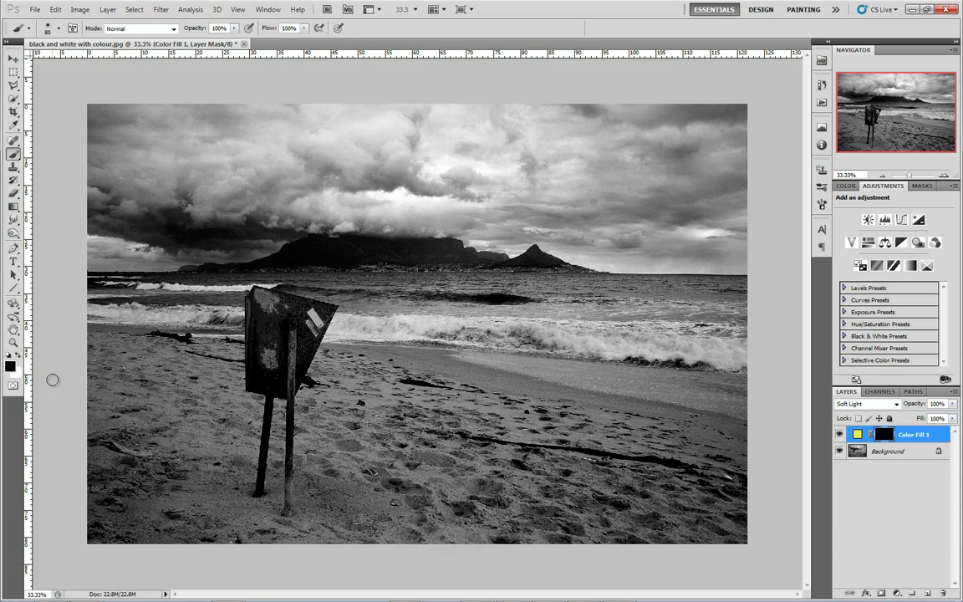
{"action": "key", "text": "x"}
{"action": "mouse_move", "coordinate": [386, 453]}
{"action": "left_mouse_down"}
{"action": "mouse_move", "coordinate": [475, 453]}
{"action": "mouse_move", "coordinate": [416, 462]}
{"action": "mouse_move", "coordinate": [501, 472]}
{"action": "mouse_move", "coordinate": [393, 483]}
{"action": "mouse_move", "coordinate": [532, 500]}
{"action": "mouse_move", "coordinate": [418, 460]}
{"action": "mouse_move", "coordinate": [514, 461]}
{"action": "mouse_move", "coordinate": [493, 441]}
{"action": "mouse_move", "coordinate": [505, 468]}
{"action": "mouse_move", "coordinate": [522, 468]}
{"action": "left_mouse_up"}
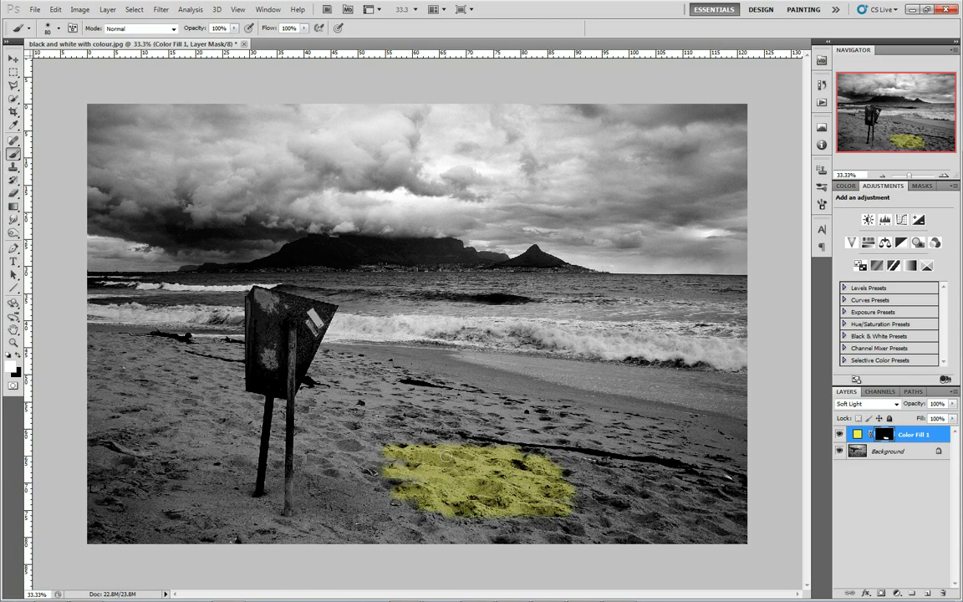
{"action": "key", "text": "x"}
{"action": "mouse_move", "coordinate": [378, 441]}
{"action": "left_mouse_down"}
{"action": "mouse_move", "coordinate": [428, 448]}
{"action": "mouse_move", "coordinate": [372, 463]}
{"action": "left_mouse_up"}
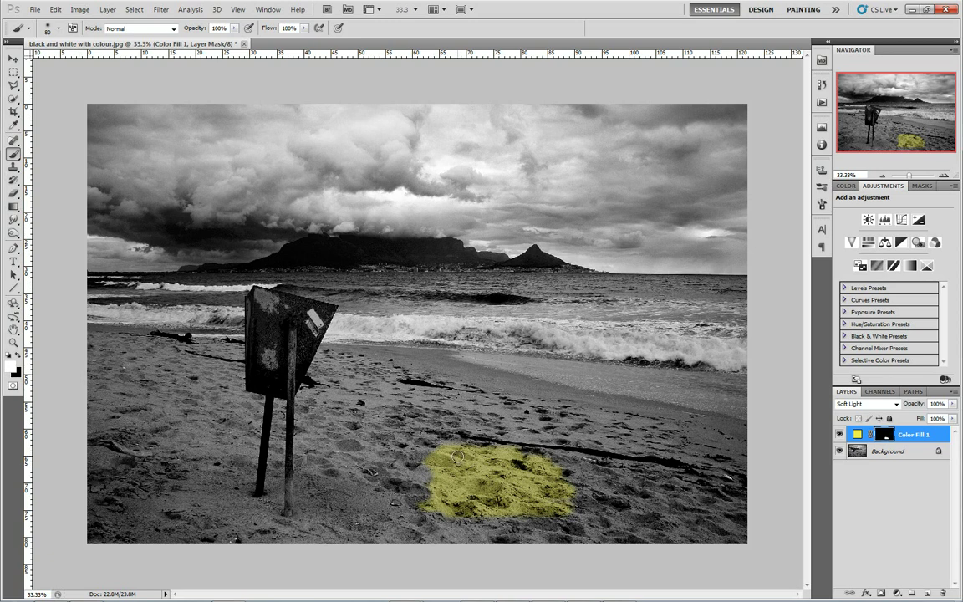
Enlarge the brush to 600 px and reduce it to 200 px.
{"action": "key", "text": "bracketright"}
{"action": "key", "text": "bracketright"}
{"action": "key", "text": "bracketright"}
{"action": "key", "text": "bracketright"}
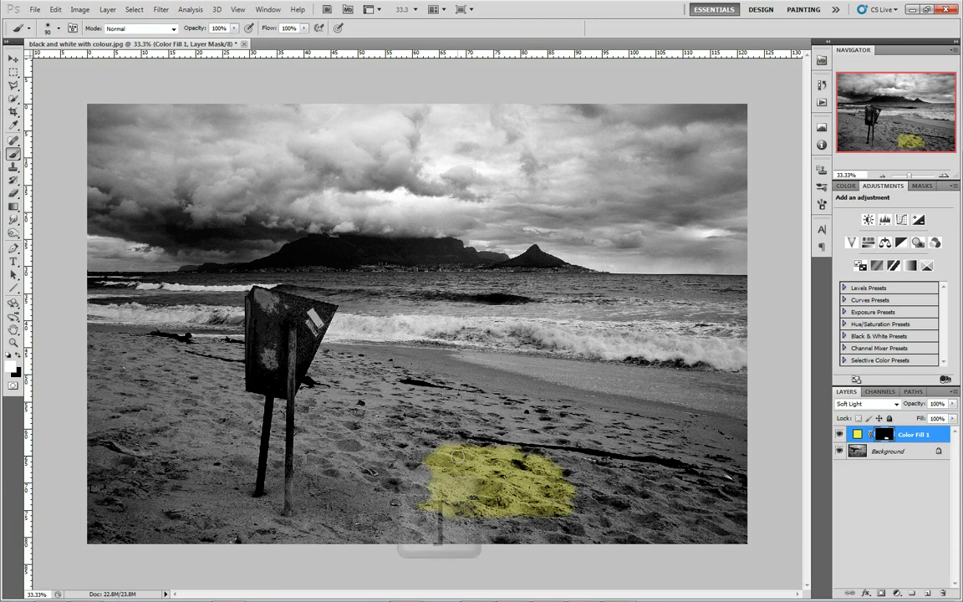
{"action": "key", "text": "bracketright"}
{"action": "key", "text": "bracketright"}
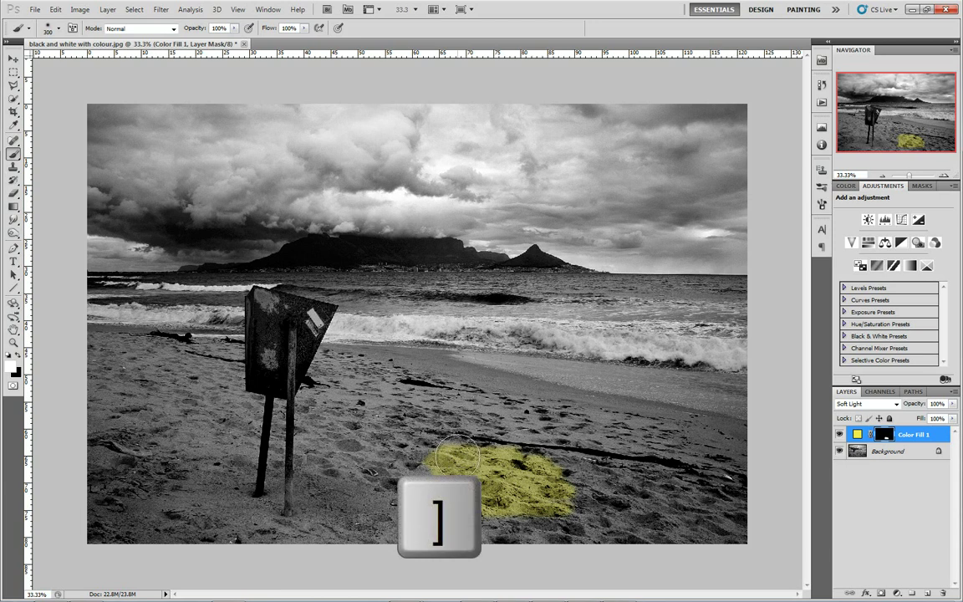
{"action": "key", "text": "bracketright"}
{"action": "key", "text": "bracketright"}
{"action": "key", "text": "bracketleft"}
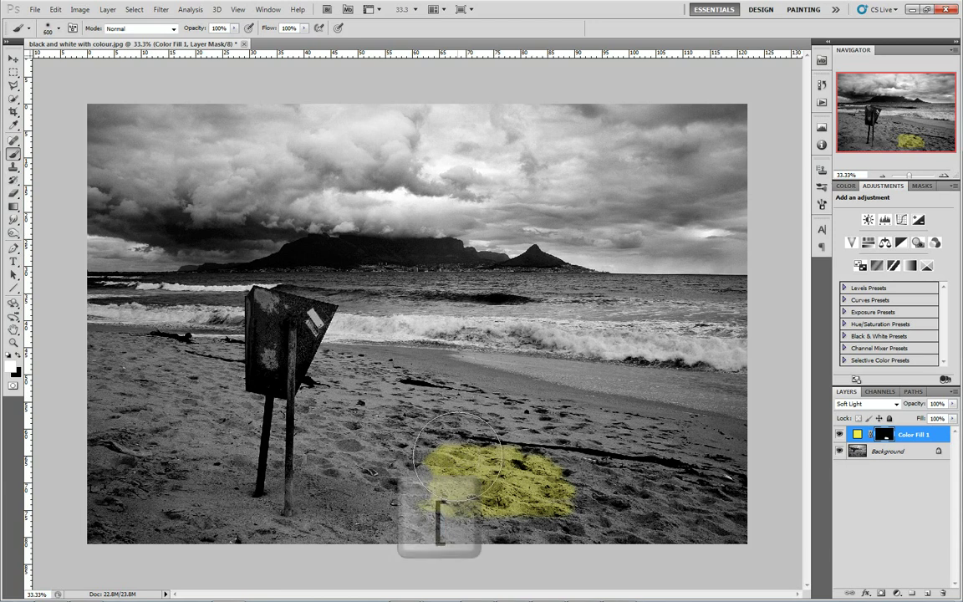
{"action": "key", "text": "bracketleft"}
{"action": "key", "text": "bracketleft"}
{"action": "key", "text": "bracketleft"}
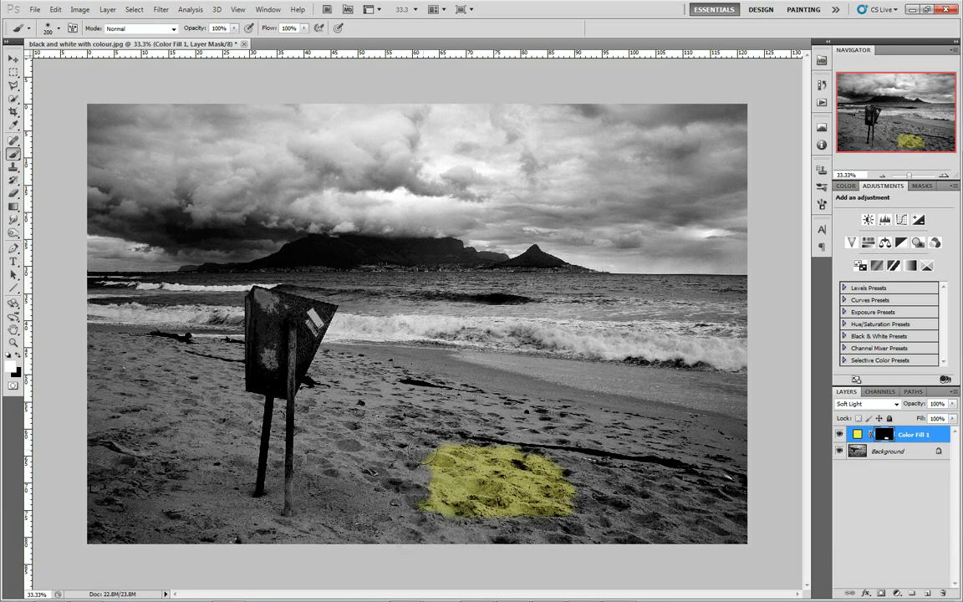
Paint white on the mask over the beach sand on both sides of the bin, leaving the sea and bin untinted.
{"action": "mouse_move", "coordinate": [417, 448]}
{"action": "left_mouse_down"}
{"action": "mouse_move", "coordinate": [533, 446]}
{"action": "mouse_move", "coordinate": [437, 396]}
{"action": "mouse_move", "coordinate": [472, 388]}
{"action": "mouse_move", "coordinate": [510, 403]}
{"action": "mouse_move", "coordinate": [514, 430]}
{"action": "mouse_move", "coordinate": [604, 478]}
{"action": "mouse_move", "coordinate": [516, 492]}
{"action": "mouse_move", "coordinate": [538, 517]}
{"action": "mouse_move", "coordinate": [586, 529]}
{"action": "mouse_move", "coordinate": [737, 533]}
{"action": "mouse_move", "coordinate": [701, 524]}
{"action": "mouse_move", "coordinate": [744, 475]}
{"action": "mouse_move", "coordinate": [644, 400]}
{"action": "mouse_move", "coordinate": [566, 401]}
{"action": "mouse_move", "coordinate": [661, 311]}
{"action": "mouse_move", "coordinate": [611, 341]}
{"action": "left_mouse_up"}
{"action": "key", "text": "x"}
{"action": "mouse_move", "coordinate": [561, 403]}
{"action": "left_mouse_down"}
{"action": "mouse_move", "coordinate": [623, 381]}
{"action": "mouse_move", "coordinate": [717, 381]}
{"action": "mouse_move", "coordinate": [638, 410]}
{"action": "mouse_move", "coordinate": [649, 421]}
{"action": "mouse_move", "coordinate": [704, 420]}
{"action": "mouse_move", "coordinate": [717, 444]}
{"action": "mouse_move", "coordinate": [488, 531]}
{"action": "mouse_move", "coordinate": [445, 481]}
{"action": "mouse_move", "coordinate": [489, 409]}
{"action": "mouse_move", "coordinate": [562, 374]}
{"action": "mouse_move", "coordinate": [521, 371]}
{"action": "mouse_move", "coordinate": [596, 376]}
{"action": "mouse_move", "coordinate": [406, 364]}
{"action": "mouse_move", "coordinate": [381, 390]}
{"action": "mouse_move", "coordinate": [420, 384]}
{"action": "mouse_move", "coordinate": [398, 451]}
{"action": "mouse_move", "coordinate": [459, 456]}
{"action": "mouse_move", "coordinate": [363, 552]}
{"action": "mouse_move", "coordinate": [289, 550]}
{"action": "mouse_move", "coordinate": [245, 532]}
{"action": "mouse_move", "coordinate": [156, 533]}
{"action": "mouse_move", "coordinate": [118, 552]}
{"action": "mouse_move", "coordinate": [119, 540]}
{"action": "mouse_move", "coordinate": [129, 539]}
{"action": "mouse_move", "coordinate": [79, 512]}
{"action": "mouse_move", "coordinate": [74, 417]}
{"action": "mouse_move", "coordinate": [82, 383]}
{"action": "mouse_move", "coordinate": [102, 465]}
{"action": "mouse_move", "coordinate": [143, 415]}
{"action": "mouse_move", "coordinate": [129, 494]}
{"action": "mouse_move", "coordinate": [153, 450]}
{"action": "mouse_move", "coordinate": [177, 441]}
{"action": "mouse_move", "coordinate": [168, 512]}
{"action": "mouse_move", "coordinate": [201, 506]}
{"action": "mouse_move", "coordinate": [216, 528]}
{"action": "mouse_move", "coordinate": [258, 542]}
{"action": "mouse_move", "coordinate": [252, 531]}
{"action": "mouse_move", "coordinate": [312, 541]}
{"action": "mouse_move", "coordinate": [370, 364]}
{"action": "mouse_move", "coordinate": [361, 432]}
{"action": "mouse_move", "coordinate": [373, 359]}
{"action": "mouse_move", "coordinate": [545, 374]}
{"action": "left_mouse_up"}
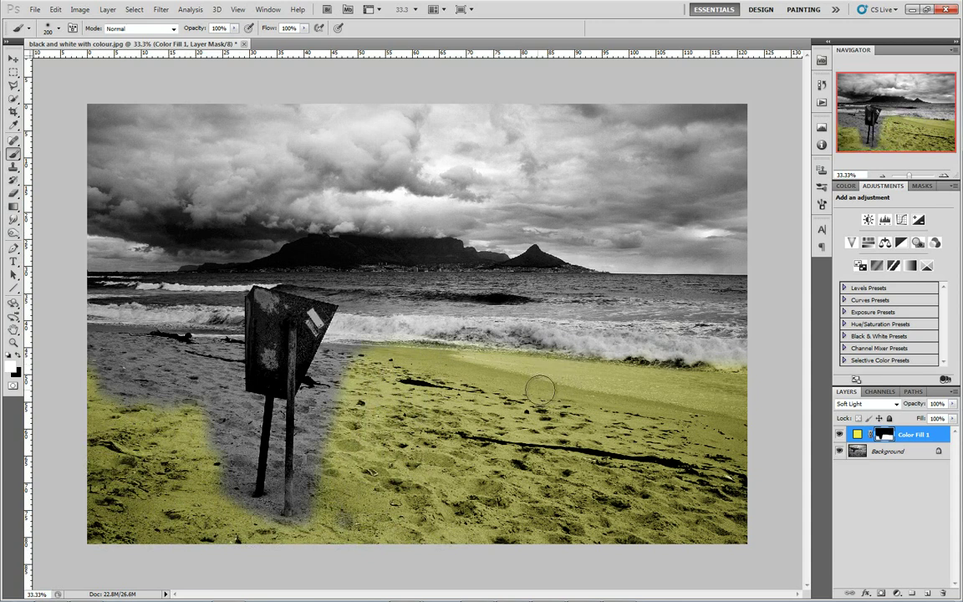
{"action": "mouse_move", "coordinate": [151, 406]}
{"action": "left_mouse_down"}
{"action": "mouse_move", "coordinate": [128, 378]}
{"action": "mouse_move", "coordinate": [142, 348]}
{"action": "mouse_move", "coordinate": [78, 341]}
{"action": "mouse_move", "coordinate": [110, 369]}
{"action": "mouse_move", "coordinate": [156, 366]}
{"action": "mouse_move", "coordinate": [143, 388]}
{"action": "mouse_move", "coordinate": [170, 349]}
{"action": "left_mouse_up"}
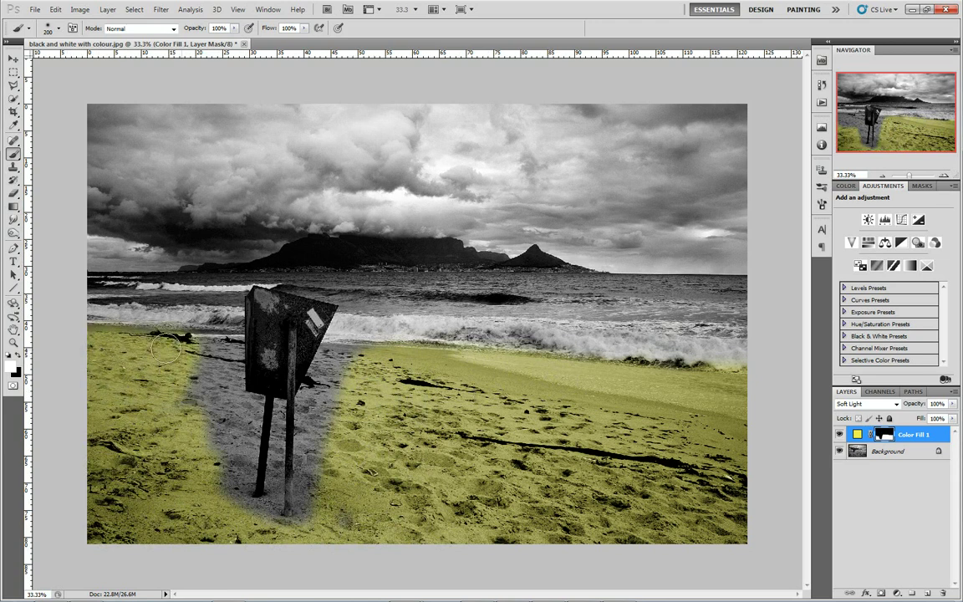
{"action": "mouse_move", "coordinate": [79, 343]}
{"action": "left_mouse_down"}
{"action": "mouse_move", "coordinate": [113, 310]}
{"action": "mouse_move", "coordinate": [188, 316]}
{"action": "mouse_move", "coordinate": [181, 433]}
{"action": "mouse_move", "coordinate": [199, 368]}
{"action": "mouse_move", "coordinate": [215, 431]}
{"action": "left_mouse_up"}
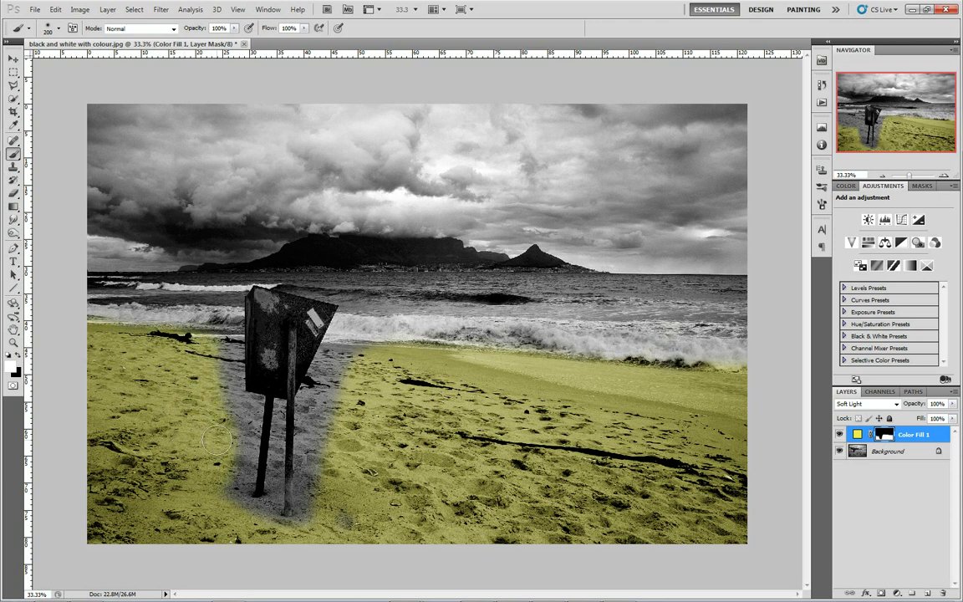
{"action": "mouse_move", "coordinate": [209, 381]}
{"action": "left_mouse_down"}
{"action": "mouse_move", "coordinate": [215, 353]}
{"action": "mouse_move", "coordinate": [232, 422]}
{"action": "mouse_move", "coordinate": [228, 500]}
{"action": "left_mouse_up"}
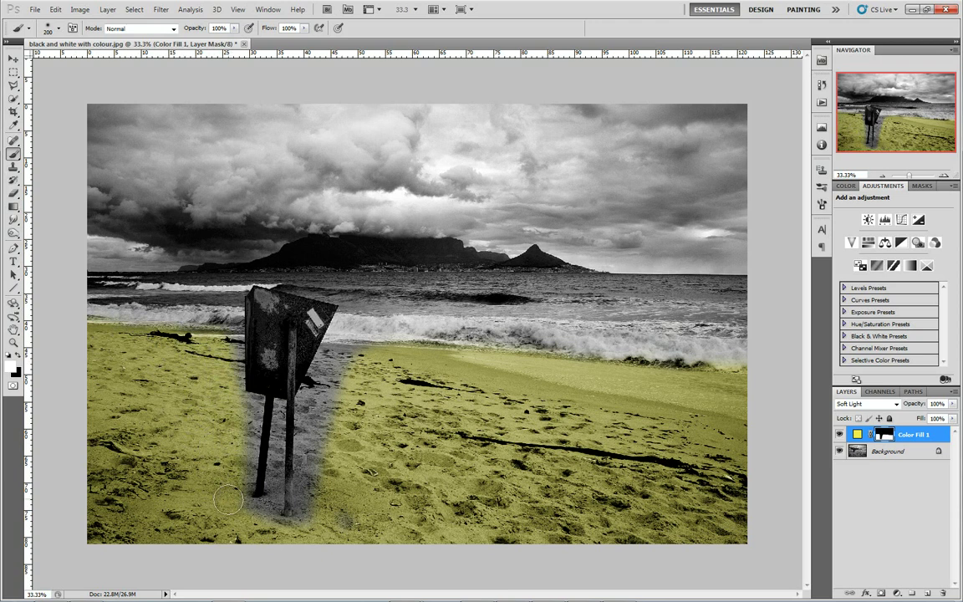
Zoom to 100% on the bin and paint the yellow tint over the grey sand beside it and around its posts.
{"action": "left_click", "coordinate": [943, 176]}
{"action": "left_click", "coordinate": [943, 176]}
{"action": "left_click", "coordinate": [943, 176]}
{"action": "left_click_drag", "start_coordinate": [900, 113], "coordinate": [875, 124]}
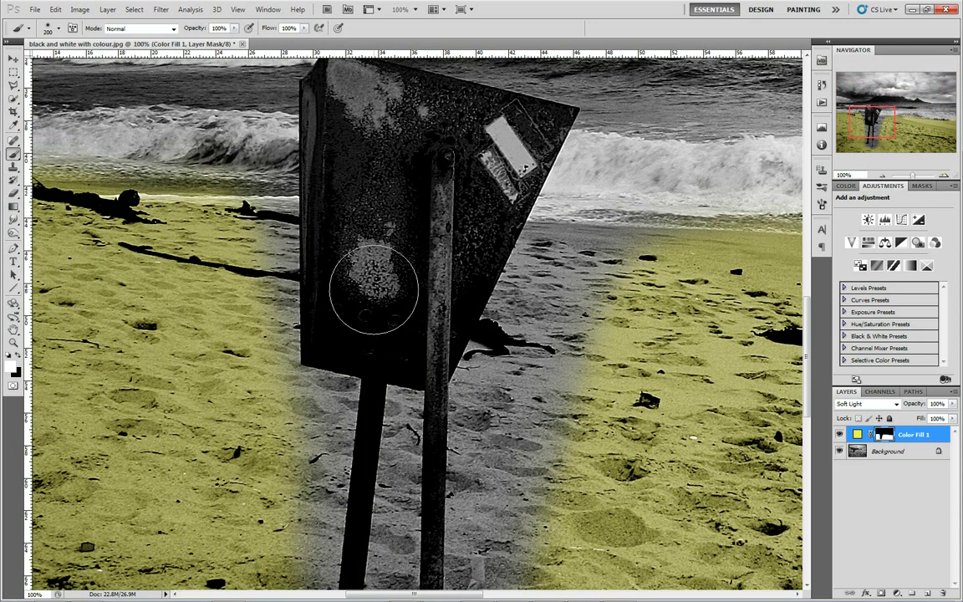
{"action": "mouse_move", "coordinate": [602, 267]}
{"action": "left_mouse_down"}
{"action": "mouse_move", "coordinate": [652, 266]}
{"action": "mouse_move", "coordinate": [585, 270]}
{"action": "mouse_move", "coordinate": [594, 294]}
{"action": "mouse_move", "coordinate": [558, 357]}
{"action": "mouse_move", "coordinate": [541, 326]}
{"action": "mouse_move", "coordinate": [575, 265]}
{"action": "mouse_move", "coordinate": [556, 369]}
{"action": "mouse_move", "coordinate": [510, 456]}
{"action": "mouse_move", "coordinate": [519, 378]}
{"action": "mouse_move", "coordinate": [500, 379]}
{"action": "mouse_move", "coordinate": [503, 363]}
{"action": "mouse_move", "coordinate": [552, 261]}
{"action": "mouse_move", "coordinate": [596, 328]}
{"action": "mouse_move", "coordinate": [566, 336]}
{"action": "mouse_move", "coordinate": [496, 397]}
{"action": "left_mouse_up"}
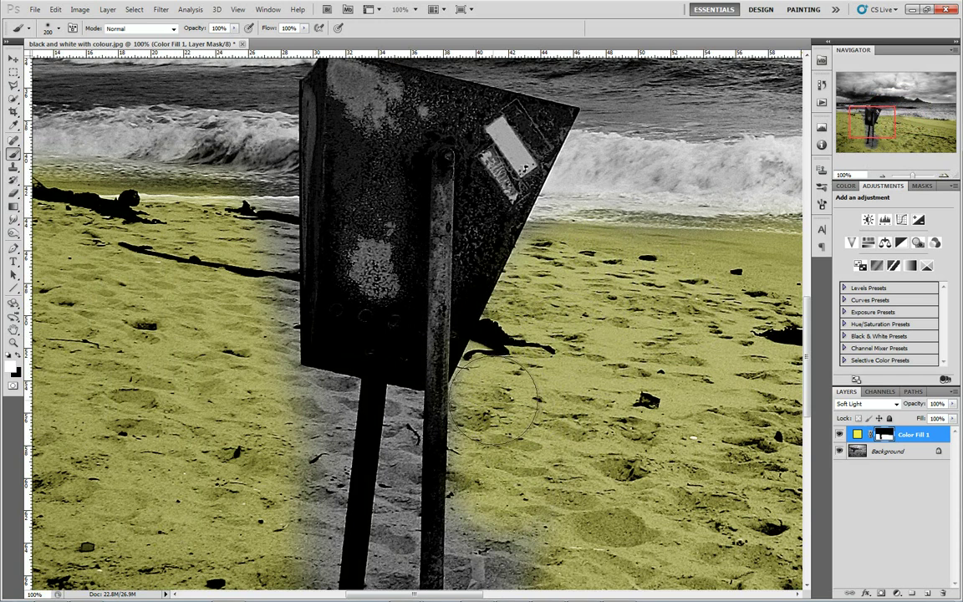
{"action": "scroll", "coordinate": [472, 334], "scroll_direction": "down", "scroll_amount": 5}
{"action": "mouse_move", "coordinate": [498, 259]}
{"action": "left_mouse_down"}
{"action": "mouse_move", "coordinate": [502, 393]}
{"action": "mouse_move", "coordinate": [550, 351]}
{"action": "mouse_move", "coordinate": [525, 412]}
{"action": "mouse_move", "coordinate": [493, 368]}
{"action": "mouse_move", "coordinate": [507, 432]}
{"action": "mouse_move", "coordinate": [501, 511]}
{"action": "mouse_move", "coordinate": [490, 528]}
{"action": "mouse_move", "coordinate": [383, 532]}
{"action": "mouse_move", "coordinate": [348, 523]}
{"action": "mouse_move", "coordinate": [291, 473]}
{"action": "mouse_move", "coordinate": [265, 400]}
{"action": "mouse_move", "coordinate": [294, 285]}
{"action": "mouse_move", "coordinate": [304, 178]}
{"action": "mouse_move", "coordinate": [295, 178]}
{"action": "mouse_move", "coordinate": [314, 180]}
{"action": "mouse_move", "coordinate": [300, 380]}
{"action": "mouse_move", "coordinate": [278, 473]}
{"action": "mouse_move", "coordinate": [283, 298]}
{"action": "left_mouse_up"}
Reduce the brush to 70 px and paint the remaining grey sand between and alongside the bin's two posts.
{"action": "key", "text": "bracketleft"}
{"action": "key", "text": "bracketleft"}
{"action": "key", "text": "bracketleft"}
{"action": "key", "text": "bracketleft"}
{"action": "key", "text": "bracketleft"}
{"action": "key", "text": "bracketleft"}
{"action": "key", "text": "bracketleft"}
{"action": "mouse_move", "coordinate": [360, 476]}
{"action": "left_mouse_down"}
{"action": "mouse_move", "coordinate": [382, 443]}
{"action": "mouse_move", "coordinate": [399, 493]}
{"action": "mouse_move", "coordinate": [405, 428]}
{"action": "mouse_move", "coordinate": [393, 364]}
{"action": "mouse_move", "coordinate": [405, 165]}
{"action": "mouse_move", "coordinate": [417, 169]}
{"action": "mouse_move", "coordinate": [420, 211]}
{"action": "mouse_move", "coordinate": [408, 416]}
{"action": "mouse_move", "coordinate": [414, 269]}
{"action": "left_mouse_up"}
{"action": "mouse_move", "coordinate": [399, 198]}
{"action": "left_mouse_down"}
{"action": "mouse_move", "coordinate": [369, 196]}
{"action": "mouse_move", "coordinate": [355, 301]}
{"action": "mouse_move", "coordinate": [372, 482]}
{"action": "left_mouse_up"}
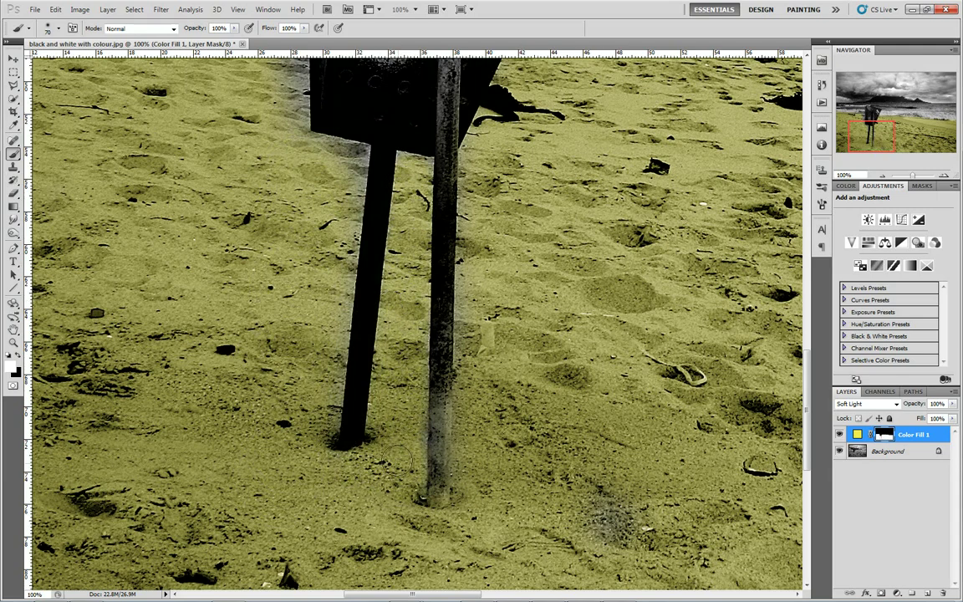
{"action": "mouse_move", "coordinate": [303, 145]}
{"action": "left_mouse_down"}
{"action": "mouse_move", "coordinate": [288, 137]}
{"action": "mouse_move", "coordinate": [313, 141]}
{"action": "mouse_move", "coordinate": [312, 209]}
{"action": "mouse_move", "coordinate": [332, 341]}
{"action": "mouse_move", "coordinate": [312, 485]}
{"action": "left_mouse_up"}
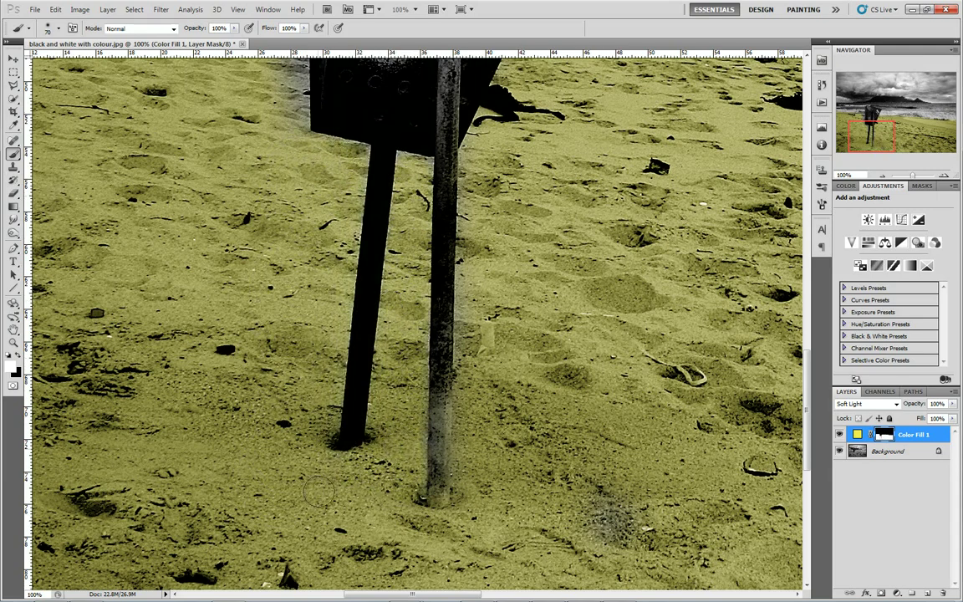
{"action": "mouse_move", "coordinate": [478, 539]}
{"action": "left_mouse_down"}
{"action": "mouse_move", "coordinate": [620, 547]}
{"action": "mouse_move", "coordinate": [581, 530]}
{"action": "mouse_move", "coordinate": [601, 502]}
{"action": "left_mouse_up"}
Paint the yellow tint over the remaining grey strip of sand along the bin's outer edge beside the driftwood.
{"action": "left_click_drag", "start_coordinate": [865, 135], "coordinate": [811, 124]}
{"action": "scroll", "coordinate": [809, 123], "scroll_direction": "down", "scroll_amount": 3}
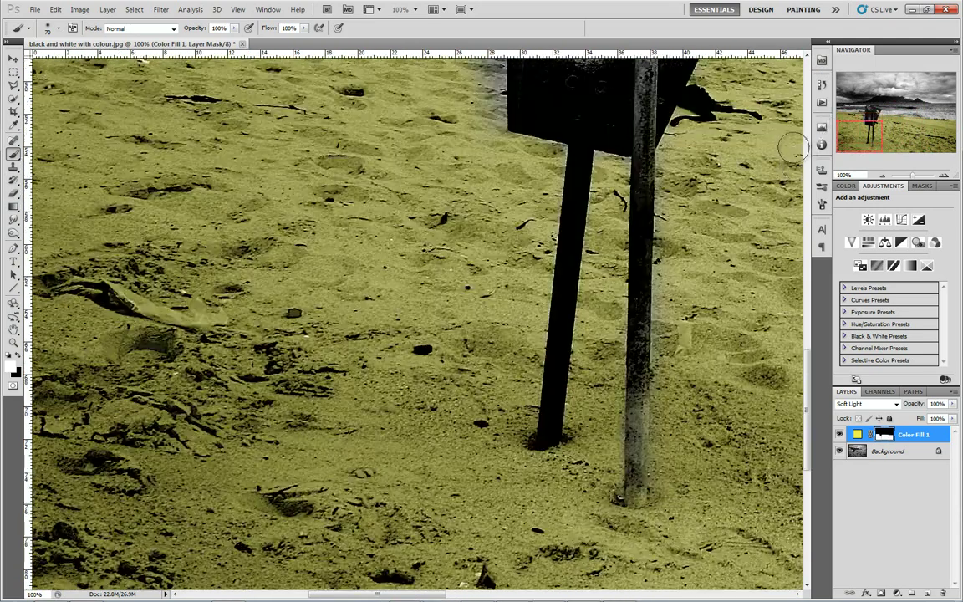
{"action": "scroll", "coordinate": [794, 124], "scroll_direction": "up", "scroll_amount": 4}
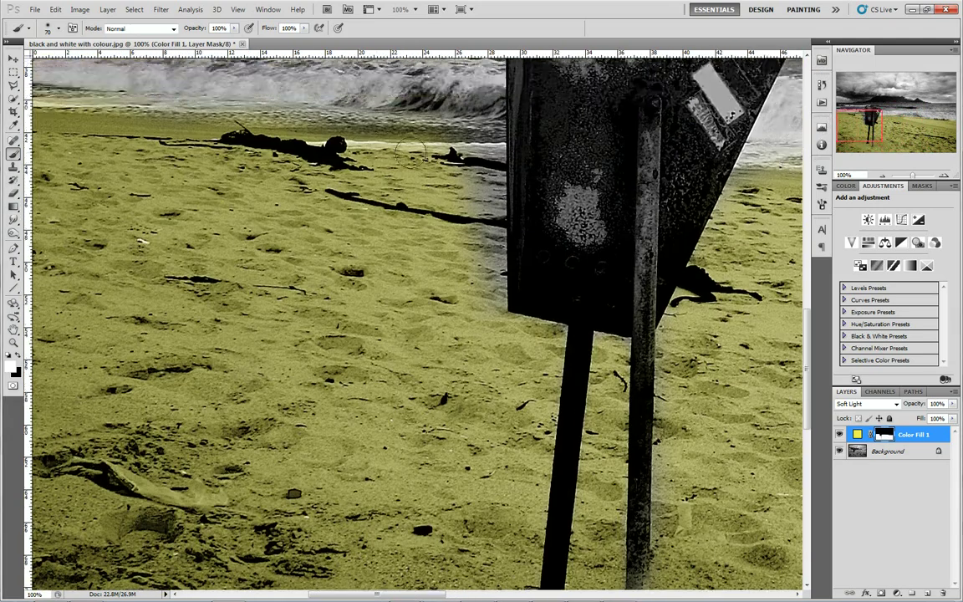
{"action": "mouse_move", "coordinate": [470, 153]}
{"action": "left_mouse_down"}
{"action": "mouse_move", "coordinate": [494, 164]}
{"action": "mouse_move", "coordinate": [486, 281]}
{"action": "mouse_move", "coordinate": [491, 222]}
{"action": "mouse_move", "coordinate": [480, 237]}
{"action": "mouse_move", "coordinate": [488, 312]}
{"action": "mouse_move", "coordinate": [475, 180]}
{"action": "left_mouse_up"}
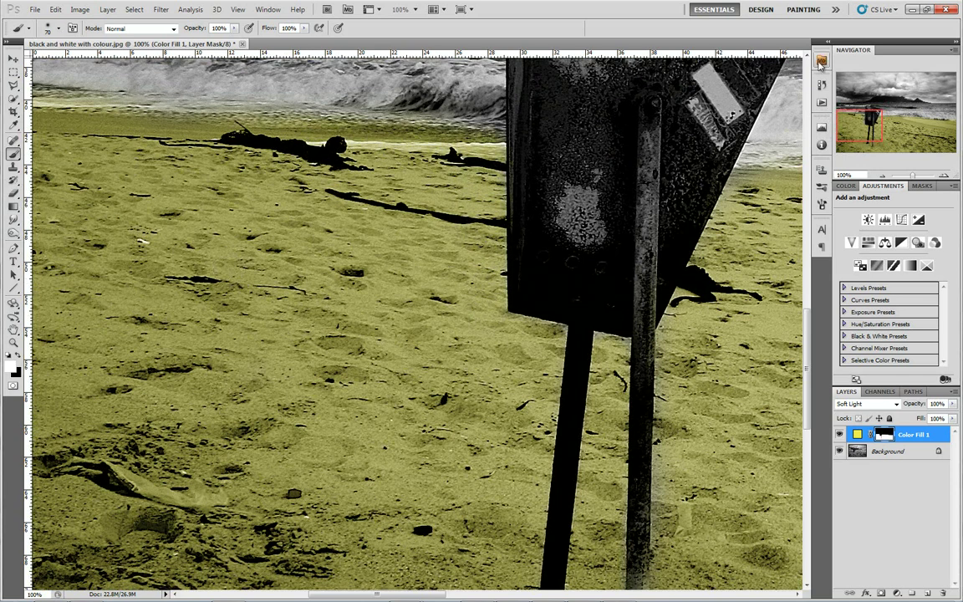
Add a second Solid Color fill layer in orange-brown #cc8e21.
{"action": "left_click_drag", "start_coordinate": [845, 119], "coordinate": [858, 116]}
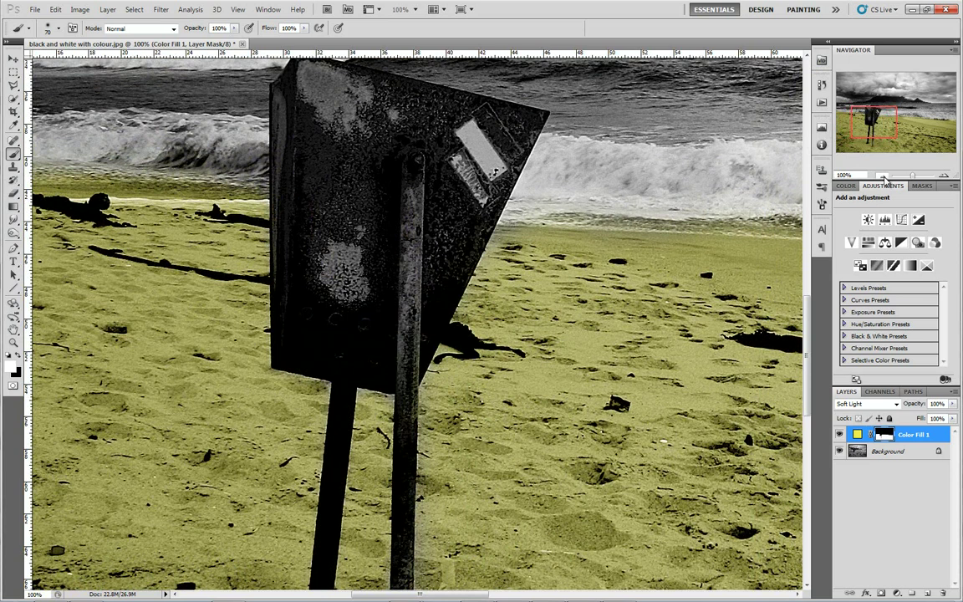
{"action": "left_click", "coordinate": [884, 178]}
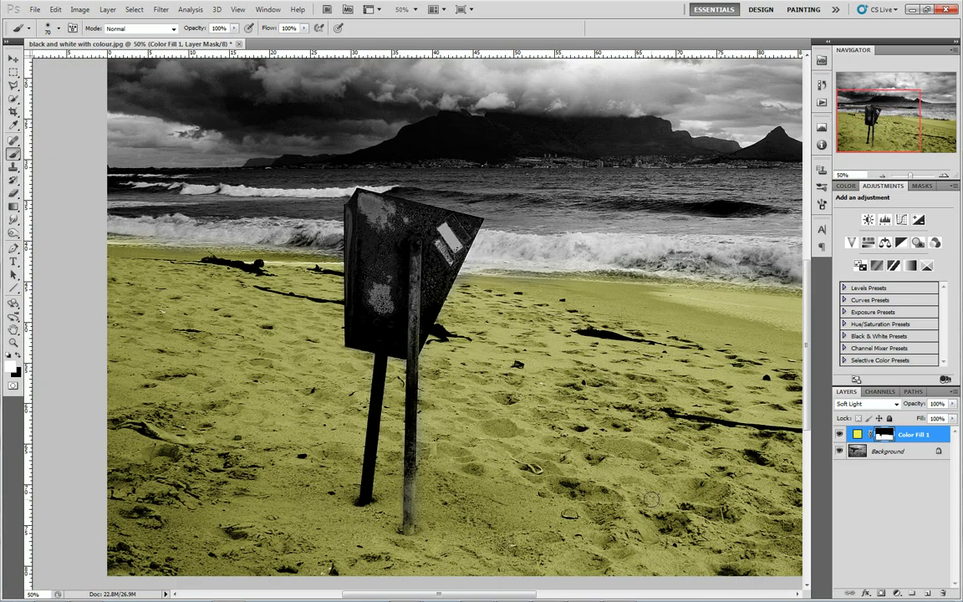
{"action": "left_click", "coordinate": [897, 593]}
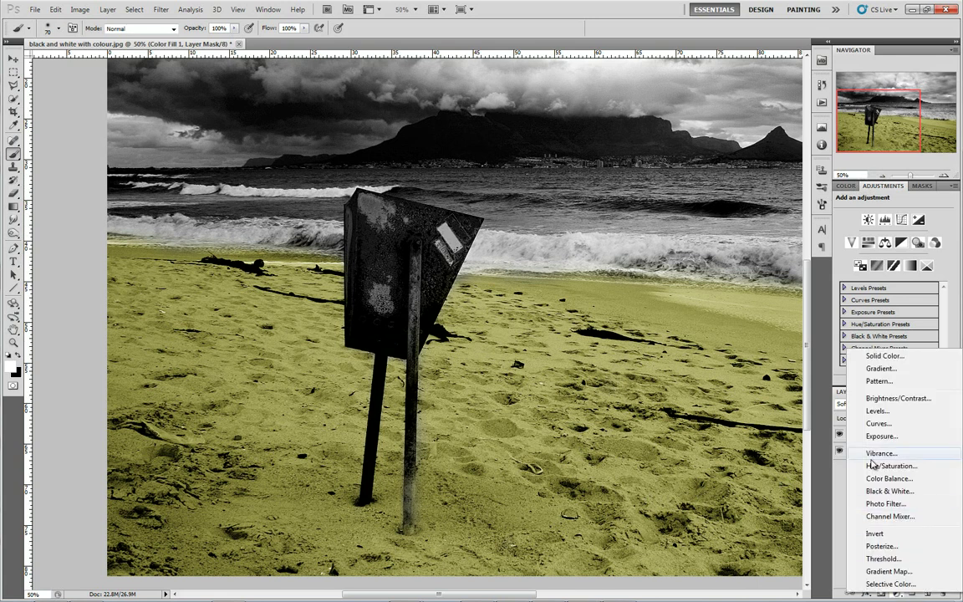
{"action": "left_click", "coordinate": [869, 357]}
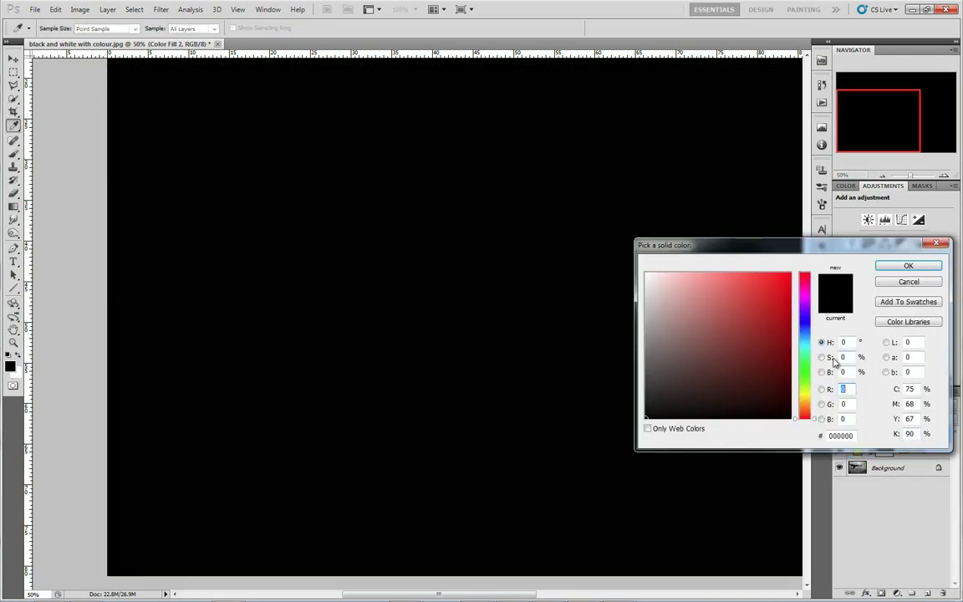
{"action": "left_click", "coordinate": [807, 404]}
{"action": "left_click", "coordinate": [768, 302]}
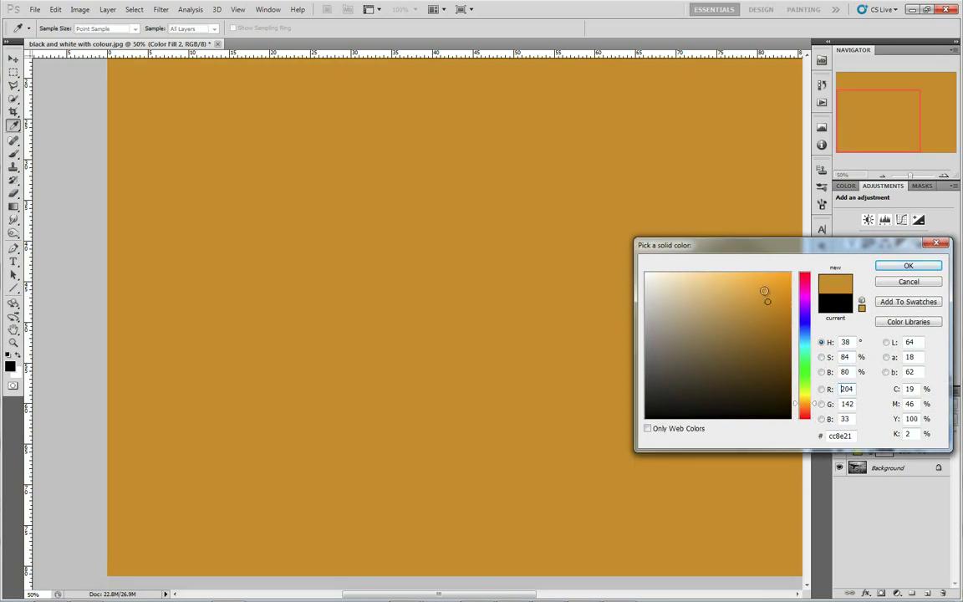
{"action": "left_click", "coordinate": [909, 266]}
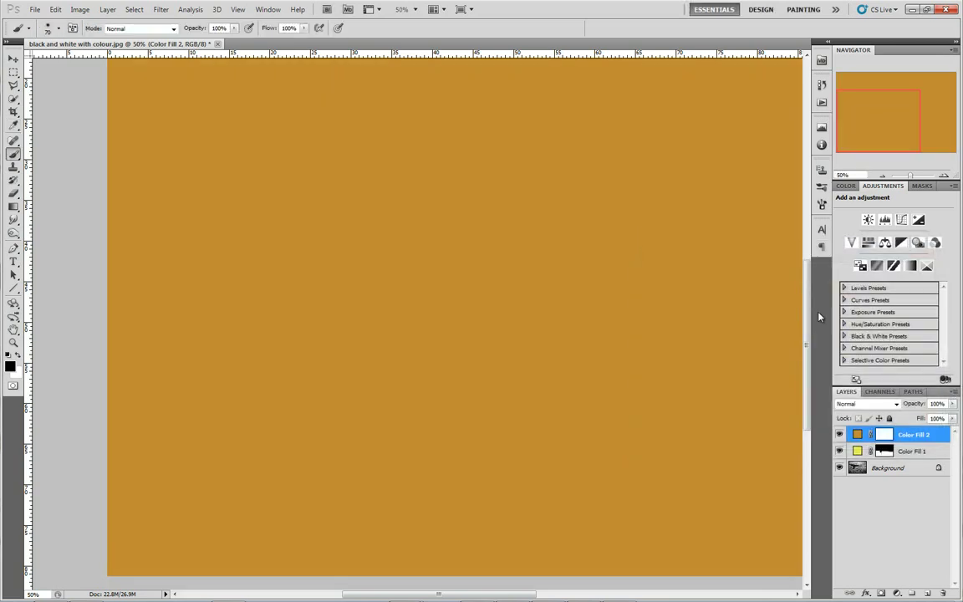
Set the orange-brown fill layer's blend mode to Soft Light and invert its layer mask to black.
{"action": "left_click", "coordinate": [861, 405]}
{"action": "left_click", "coordinate": [859, 263]}
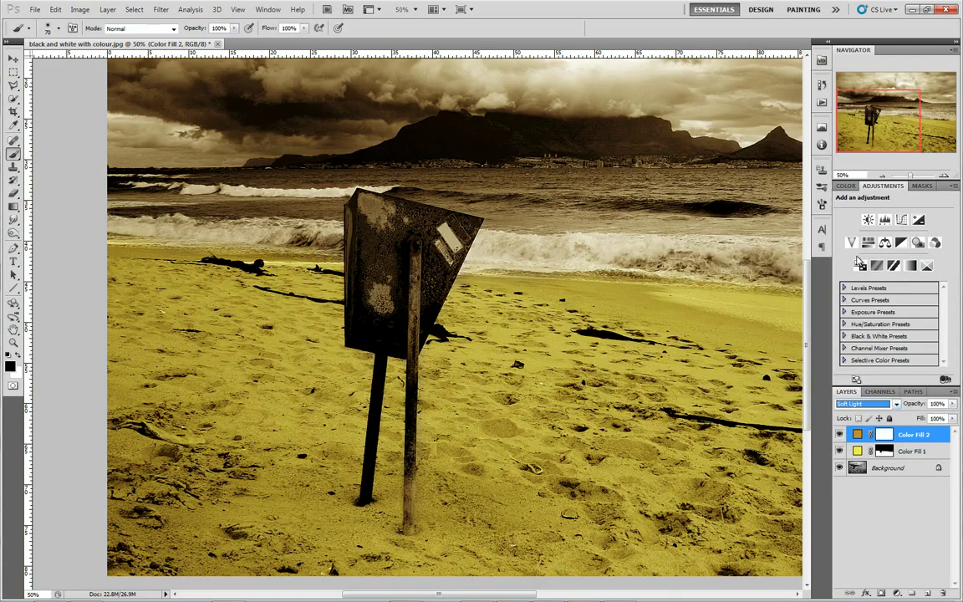
{"action": "left_click_drag", "start_coordinate": [888, 121], "coordinate": [899, 113]}
{"action": "left_click", "coordinate": [880, 175]}
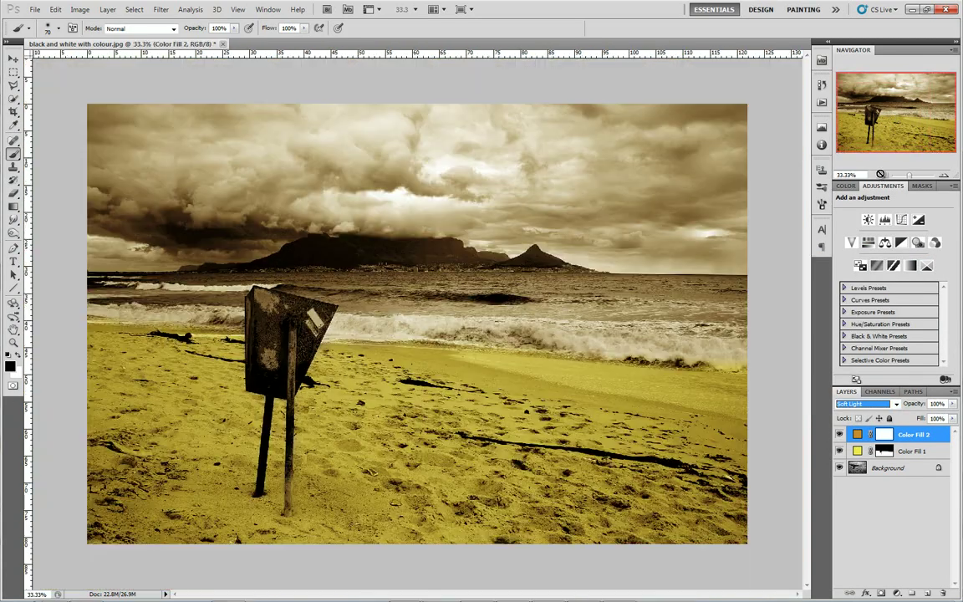
{"action": "left_click", "coordinate": [885, 435]}
{"action": "key", "text": "ctrl+i"}
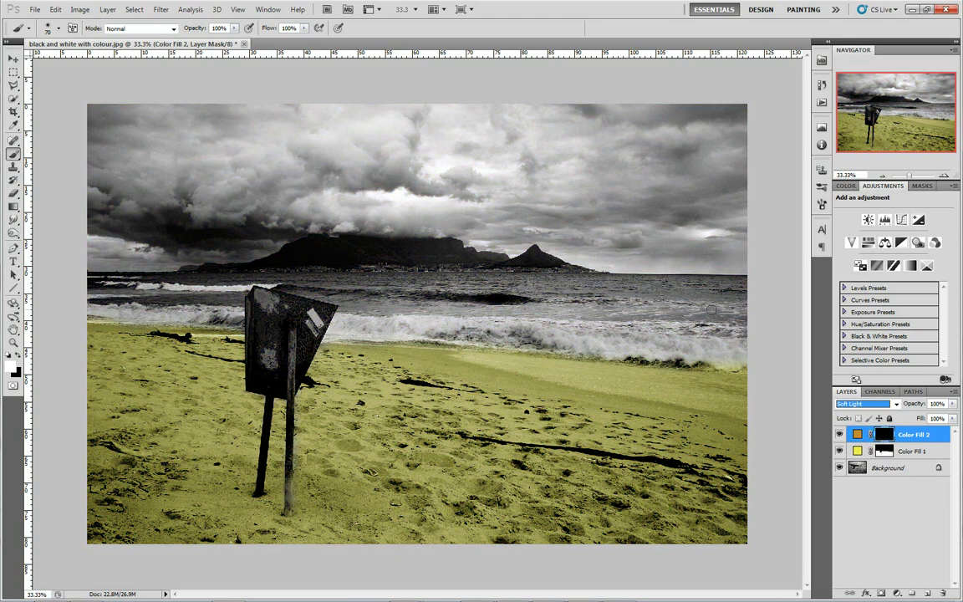
Zoom to 200% on the bin's posts and paint white on the mask over the lower part of the grey rusted post.
{"action": "left_click", "coordinate": [944, 174]}
{"action": "left_click", "coordinate": [943, 174]}
{"action": "left_click_drag", "start_coordinate": [918, 117], "coordinate": [892, 126]}
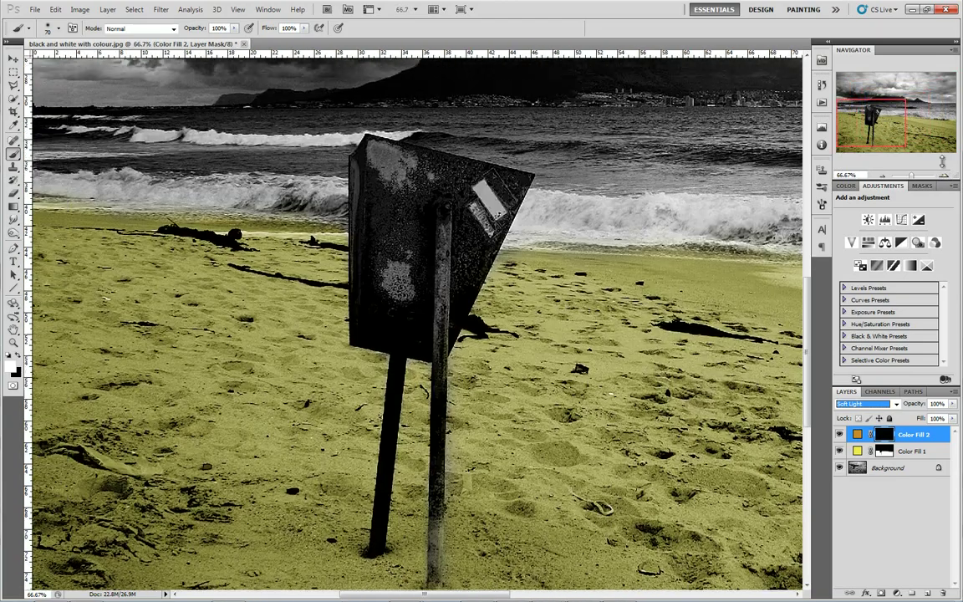
{"action": "left_click", "coordinate": [944, 175]}
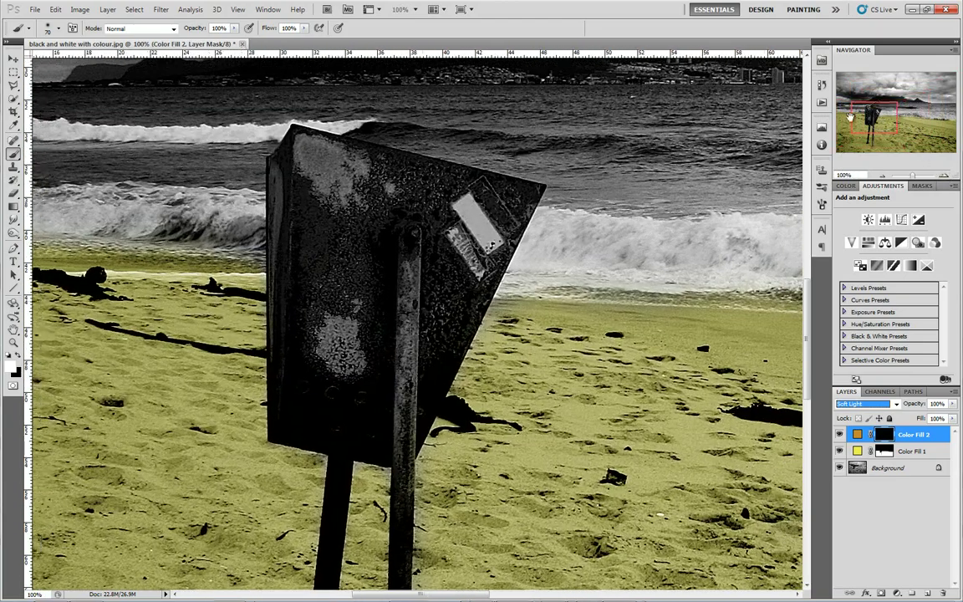
{"action": "left_click_drag", "start_coordinate": [851, 117], "coordinate": [840, 140]}
{"action": "left_click", "coordinate": [945, 174]}
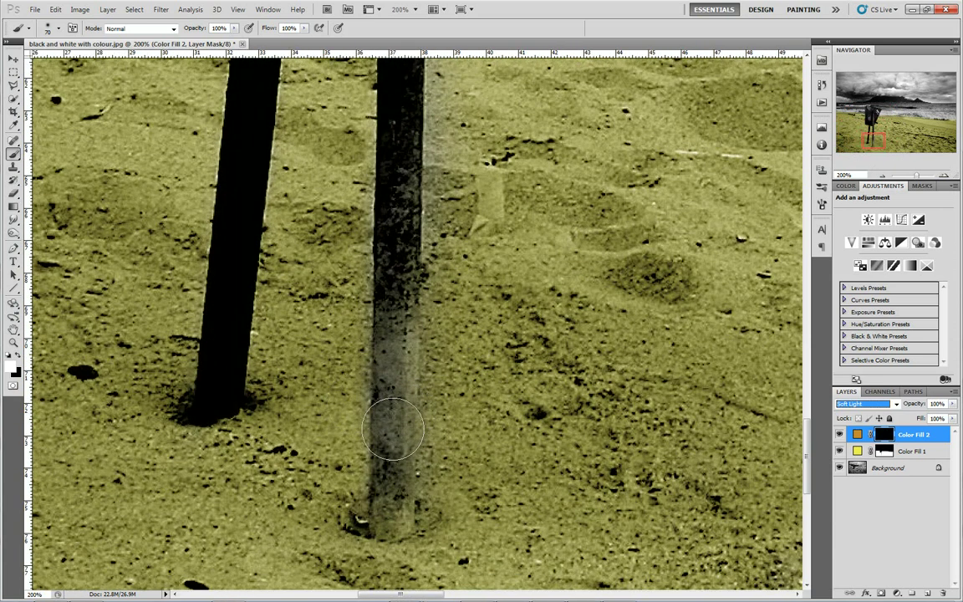
{"action": "mouse_move", "coordinate": [389, 378]}
{"action": "left_mouse_down"}
{"action": "mouse_move", "coordinate": [391, 514]}
{"action": "mouse_move", "coordinate": [393, 210]}
{"action": "left_mouse_up"}
Paint the brown tint up the same post with a 50 px brush and mask the spill beside it with black.
{"action": "left_click_drag", "start_coordinate": [875, 159], "coordinate": [874, 151]}
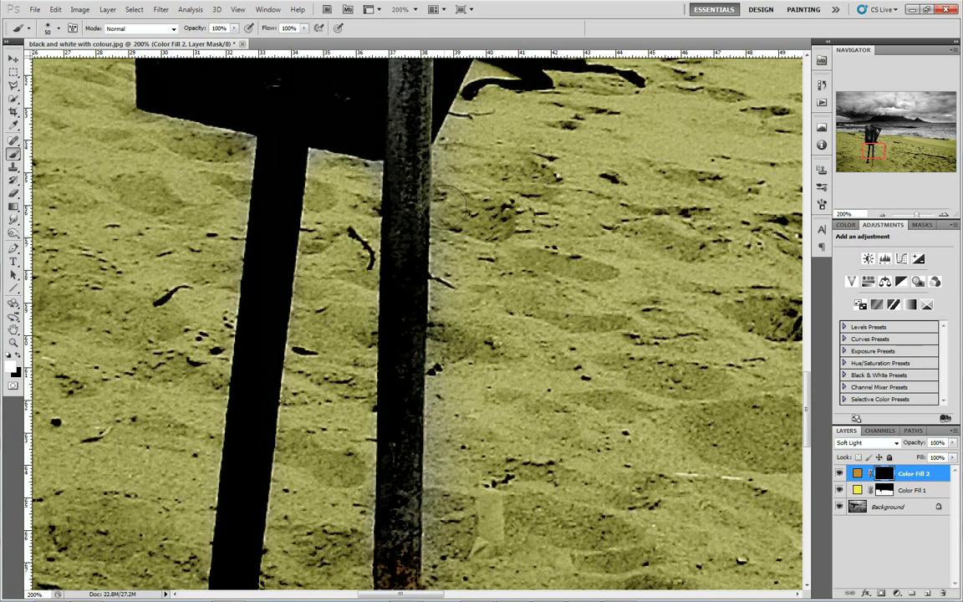
{"action": "mouse_move", "coordinate": [403, 262]}
{"action": "left_mouse_down"}
{"action": "mouse_move", "coordinate": [414, 348]}
{"action": "mouse_move", "coordinate": [404, 430]}
{"action": "mouse_move", "coordinate": [400, 288]}
{"action": "mouse_move", "coordinate": [393, 338]}
{"action": "left_mouse_up"}
{"action": "key", "text": "x"}
{"action": "left_click_drag", "start_coordinate": [449, 315], "coordinate": [435, 418]}
{"action": "mouse_move", "coordinate": [359, 276]}
{"action": "left_mouse_down"}
{"action": "mouse_move", "coordinate": [351, 439]}
{"action": "mouse_move", "coordinate": [406, 458]}
{"action": "mouse_move", "coordinate": [419, 452]}
{"action": "mouse_move", "coordinate": [406, 444]}
{"action": "mouse_move", "coordinate": [395, 553]}
{"action": "left_mouse_up"}
{"action": "key", "text": "x"}
{"action": "scroll", "coordinate": [501, 305], "scroll_direction": "down", "scroll_amount": 5}
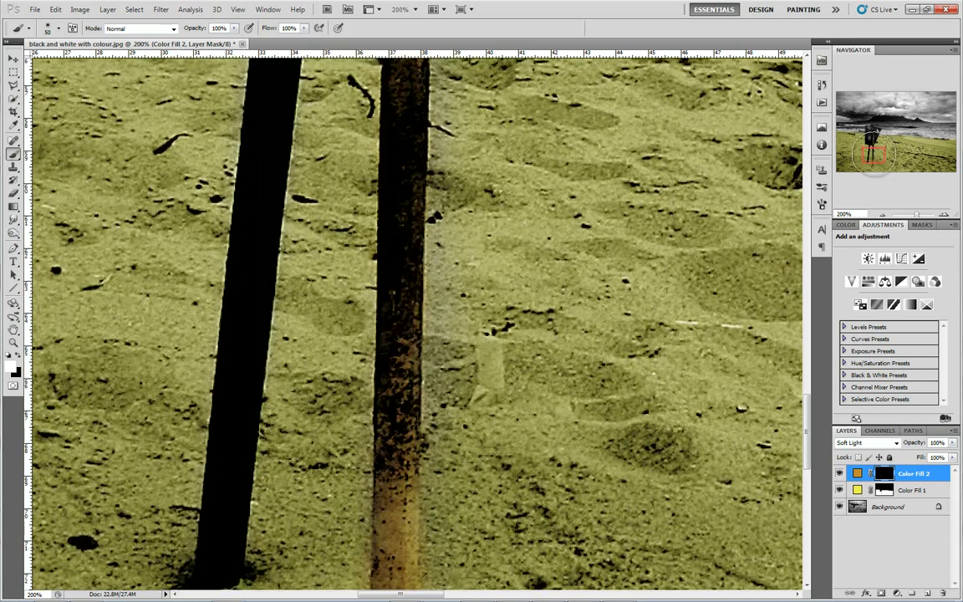
Paint white on the mask over the top of the darker post, the upper rusted post and the bin's lower pale patch.
{"action": "scroll", "coordinate": [318, 215], "scroll_direction": "up", "scroll_amount": 5}
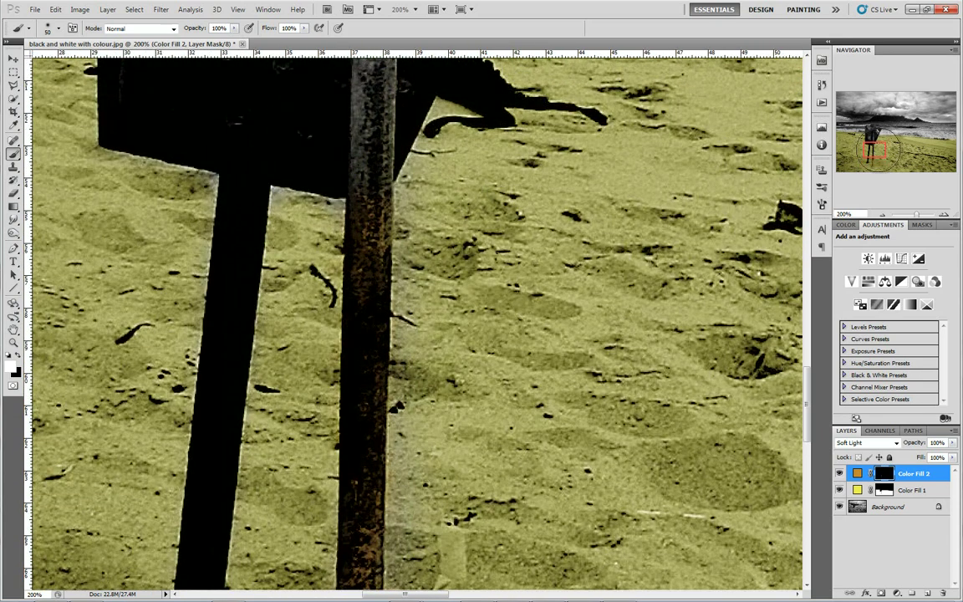
{"action": "left_click_drag", "start_coordinate": [241, 191], "coordinate": [242, 219]}
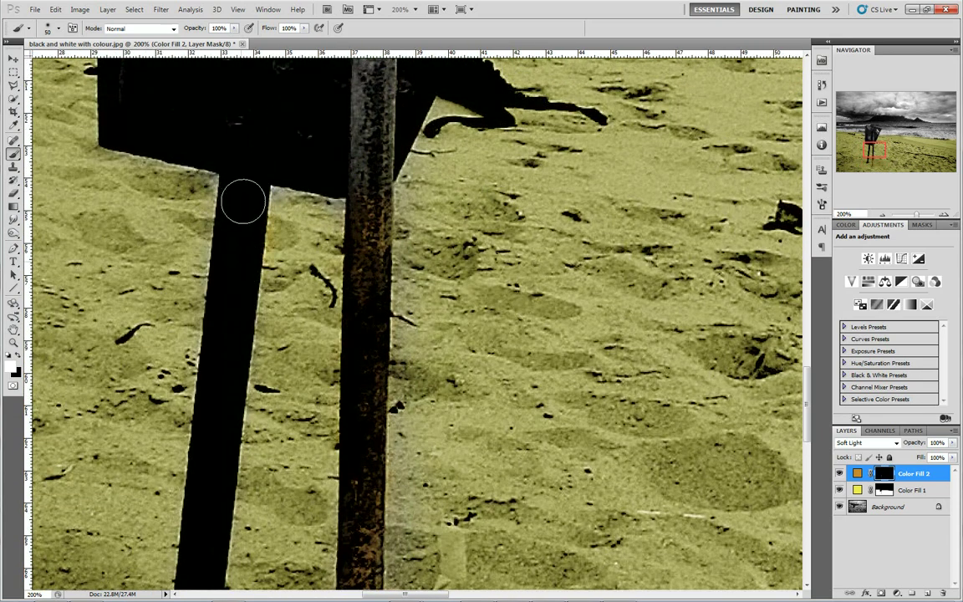
{"action": "left_click_drag", "start_coordinate": [873, 149], "coordinate": [874, 142]}
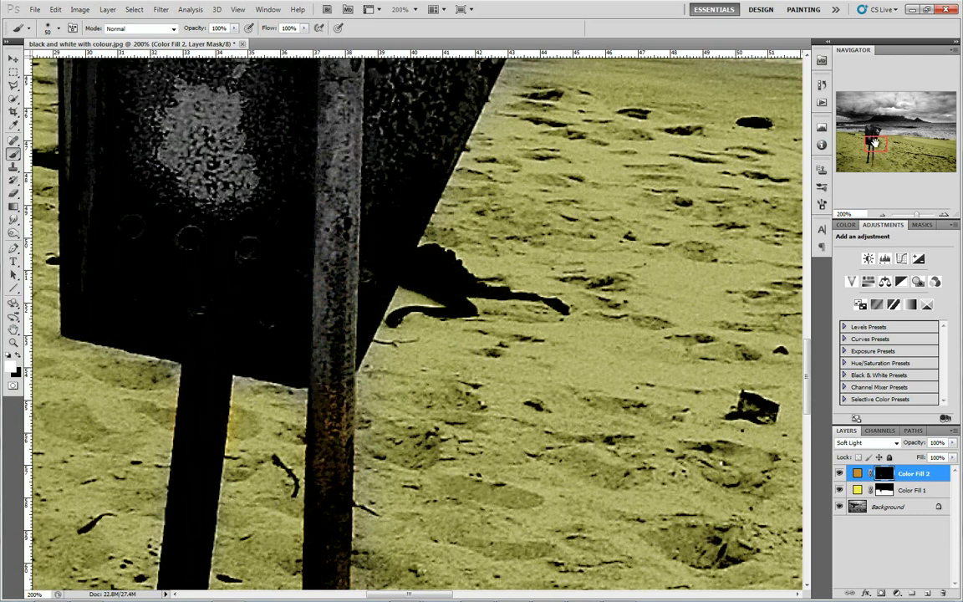
{"action": "mouse_move", "coordinate": [336, 332]}
{"action": "left_mouse_down"}
{"action": "mouse_move", "coordinate": [337, 241]}
{"action": "mouse_move", "coordinate": [284, 226]}
{"action": "mouse_move", "coordinate": [273, 208]}
{"action": "mouse_move", "coordinate": [219, 220]}
{"action": "mouse_move", "coordinate": [216, 176]}
{"action": "mouse_move", "coordinate": [188, 165]}
{"action": "mouse_move", "coordinate": [165, 134]}
{"action": "left_mouse_up"}
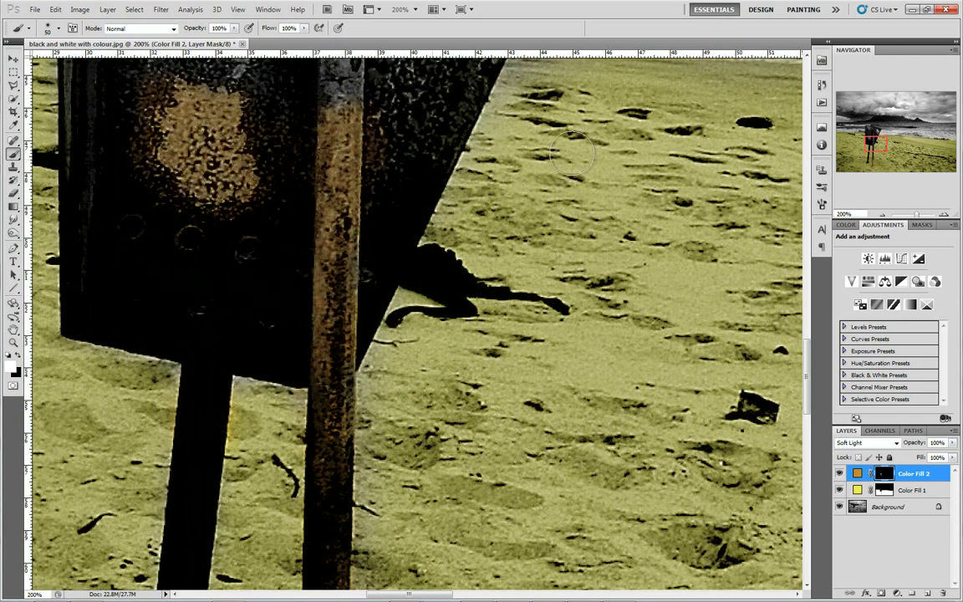
Paint the brown tint over the rest of the bin's body up to its top edge, using a 90 px brush.
{"action": "left_click_drag", "start_coordinate": [875, 145], "coordinate": [878, 136]}
{"action": "mouse_move", "coordinate": [240, 337]}
{"action": "left_mouse_down"}
{"action": "mouse_move", "coordinate": [248, 293]}
{"action": "mouse_move", "coordinate": [205, 286]}
{"action": "mouse_move", "coordinate": [227, 235]}
{"action": "mouse_move", "coordinate": [319, 121]}
{"action": "mouse_move", "coordinate": [396, 127]}
{"action": "mouse_move", "coordinate": [387, 141]}
{"action": "mouse_move", "coordinate": [444, 132]}
{"action": "mouse_move", "coordinate": [376, 289]}
{"action": "mouse_move", "coordinate": [445, 122]}
{"action": "mouse_move", "coordinate": [335, 126]}
{"action": "mouse_move", "coordinate": [311, 214]}
{"action": "mouse_move", "coordinate": [320, 335]}
{"action": "mouse_move", "coordinate": [244, 421]}
{"action": "mouse_move", "coordinate": [183, 333]}
{"action": "left_mouse_up"}
{"action": "left_click_drag", "start_coordinate": [877, 135], "coordinate": [867, 131]}
{"action": "mouse_move", "coordinate": [627, 205]}
{"action": "left_mouse_down"}
{"action": "mouse_move", "coordinate": [459, 171]}
{"action": "mouse_move", "coordinate": [325, 126]}
{"action": "mouse_move", "coordinate": [607, 194]}
{"action": "mouse_move", "coordinate": [659, 218]}
{"action": "mouse_move", "coordinate": [408, 316]}
{"action": "mouse_move", "coordinate": [418, 376]}
{"action": "mouse_move", "coordinate": [475, 408]}
{"action": "mouse_move", "coordinate": [510, 346]}
{"action": "mouse_move", "coordinate": [407, 221]}
{"action": "mouse_move", "coordinate": [312, 152]}
{"action": "mouse_move", "coordinate": [296, 176]}
{"action": "mouse_move", "coordinate": [320, 127]}
{"action": "mouse_move", "coordinate": [300, 195]}
{"action": "mouse_move", "coordinate": [291, 181]}
{"action": "mouse_move", "coordinate": [305, 445]}
{"action": "mouse_move", "coordinate": [387, 333]}
{"action": "mouse_move", "coordinate": [408, 372]}
{"action": "mouse_move", "coordinate": [422, 436]}
{"action": "left_mouse_up"}
{"action": "left_click_drag", "start_coordinate": [874, 129], "coordinate": [873, 143]}
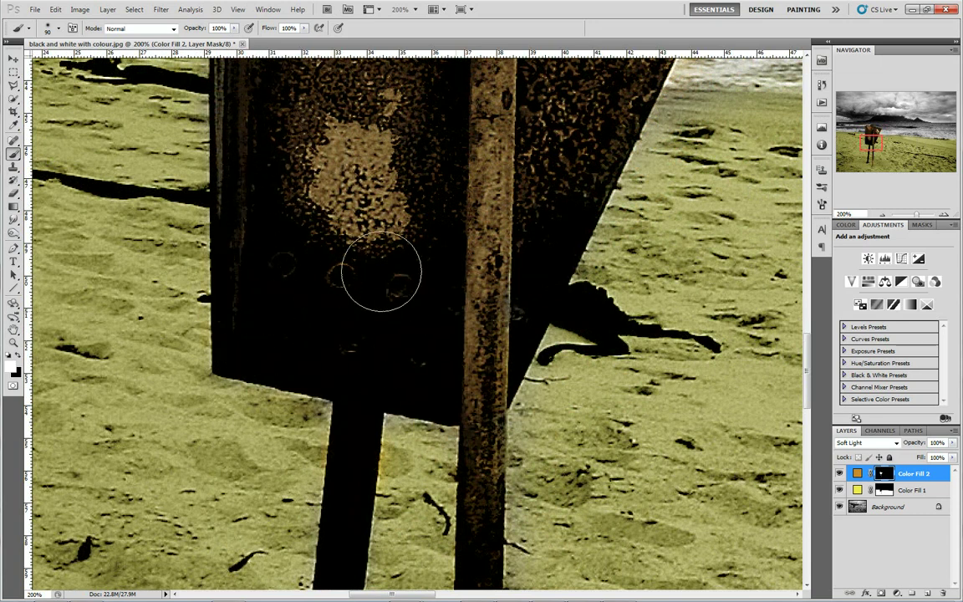
Reduce the brush to 80 px for working around the bin's top edge.
{"action": "left_click_drag", "start_coordinate": [874, 142], "coordinate": [880, 128]}
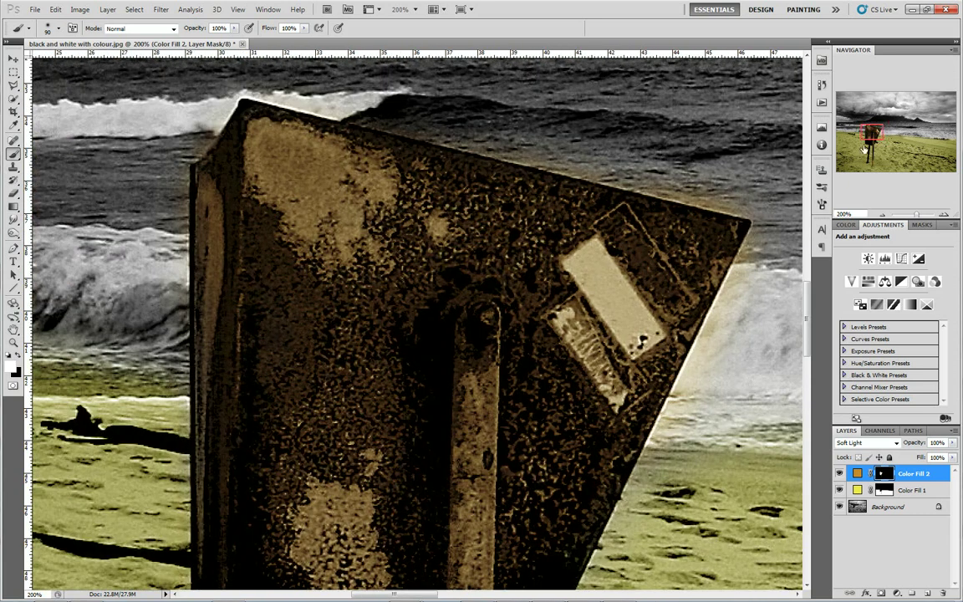
{"action": "key", "text": "bracketleft"}
{"action": "key", "text": "bracketleft"}
{"action": "key", "text": "bracketleft"}
{"action": "key", "text": "bracketleft"}
{"action": "key", "text": "bracketleft"}
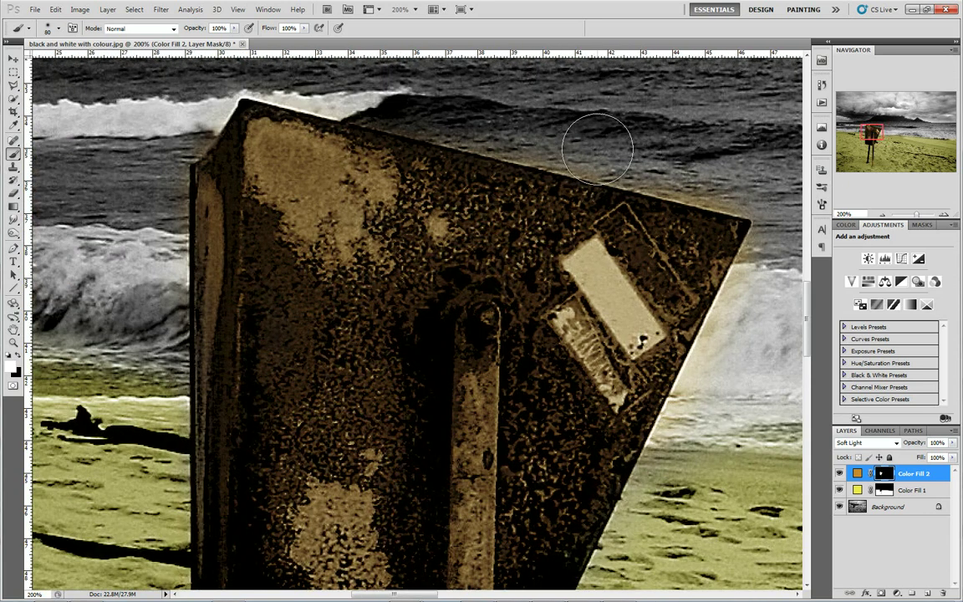
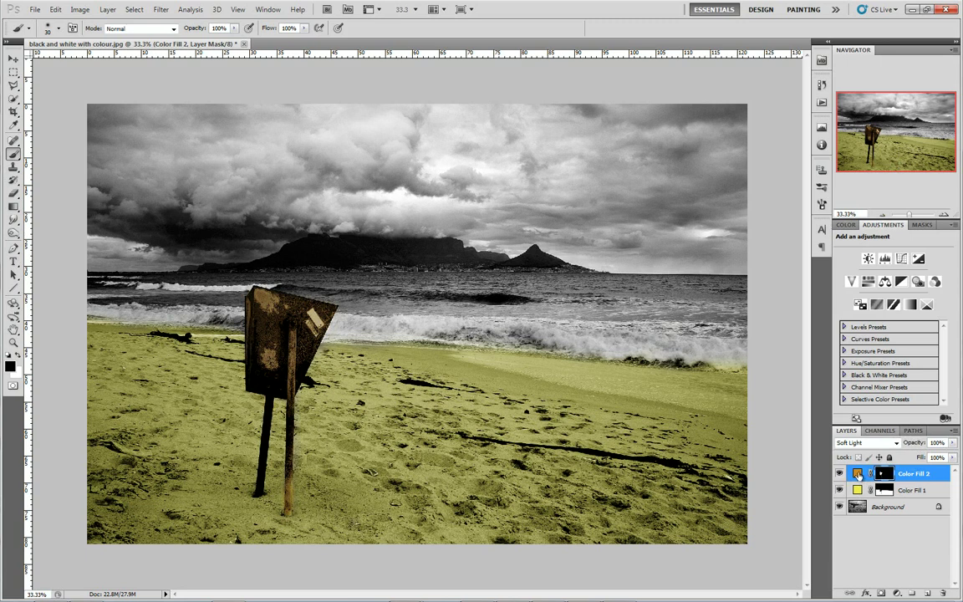
Try several hues and shades for the bin's colour fill layer, settling on the orange-brown #da8813.
{"action": "double_click", "coordinate": [858, 474]}
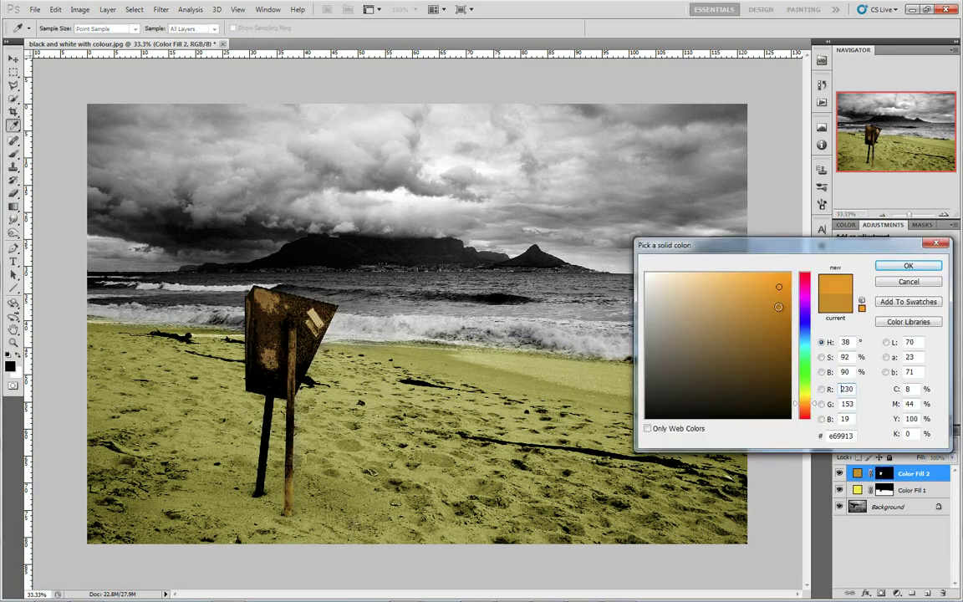
{"action": "left_click", "coordinate": [776, 287]}
{"action": "left_click", "coordinate": [778, 312]}
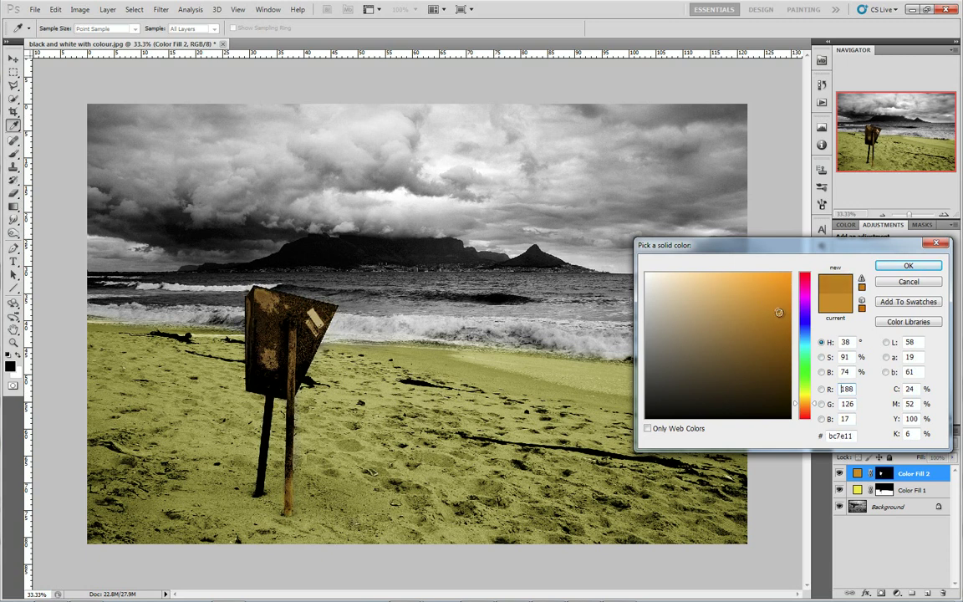
{"action": "left_click", "coordinate": [780, 318]}
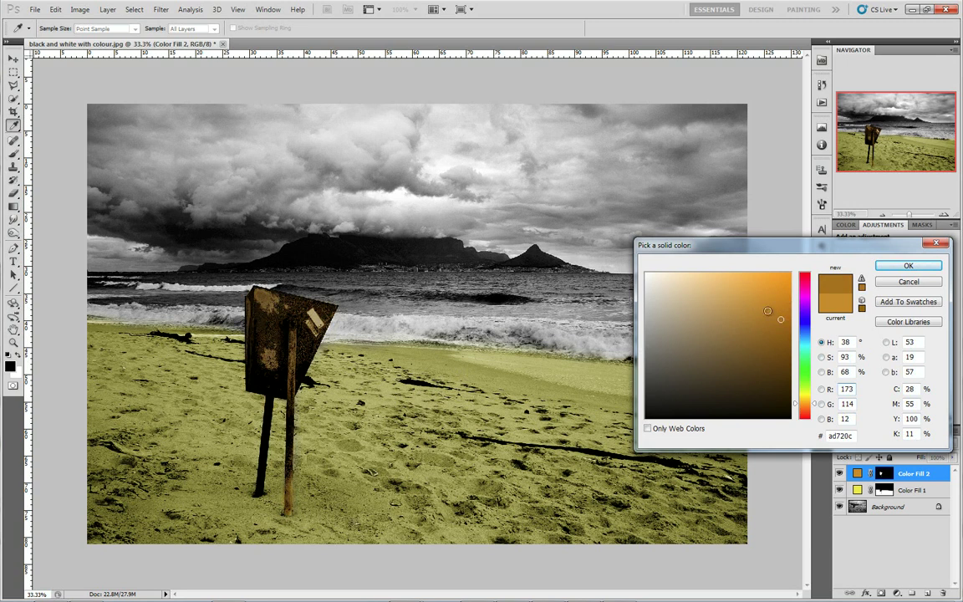
{"action": "left_click", "coordinate": [808, 326]}
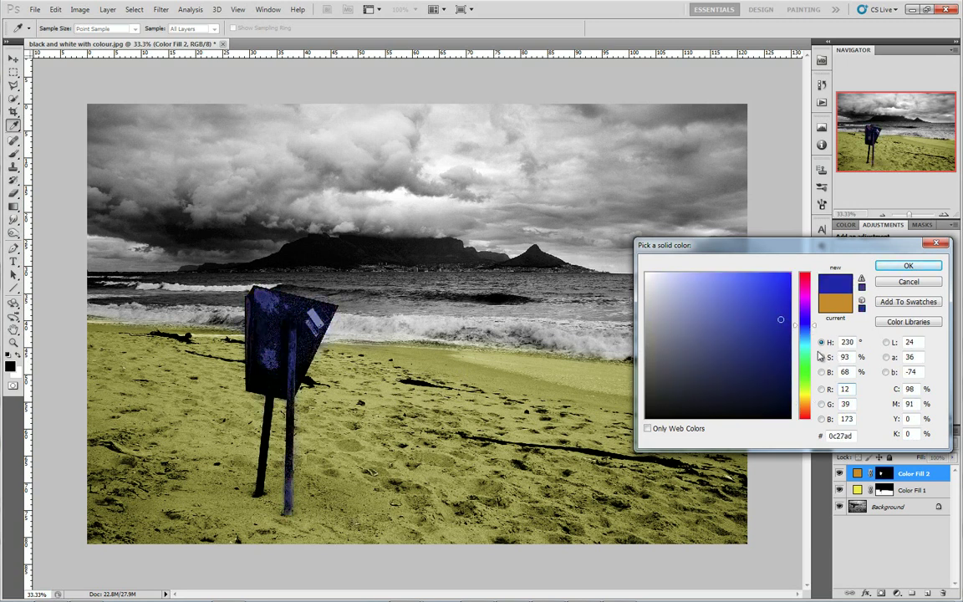
{"action": "left_click", "coordinate": [806, 399]}
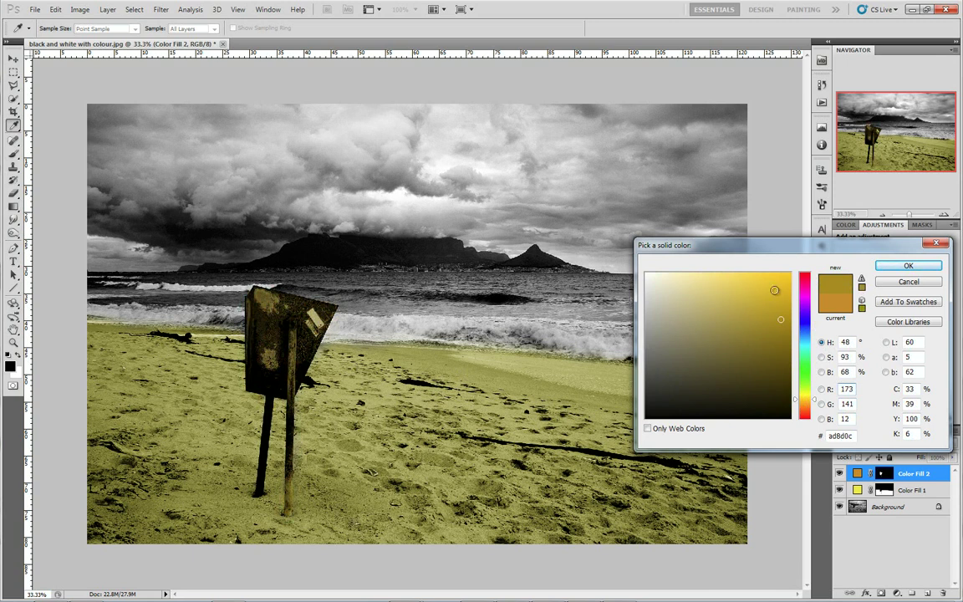
{"action": "left_click", "coordinate": [778, 308]}
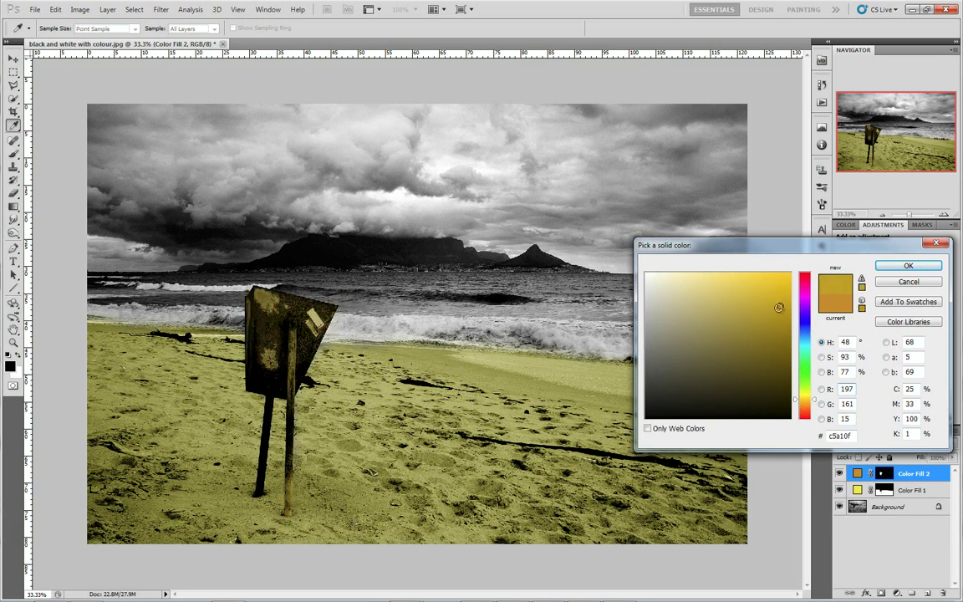
{"action": "left_click", "coordinate": [808, 405]}
{"action": "left_click", "coordinate": [779, 287]}
{"action": "left_click", "coordinate": [778, 293]}
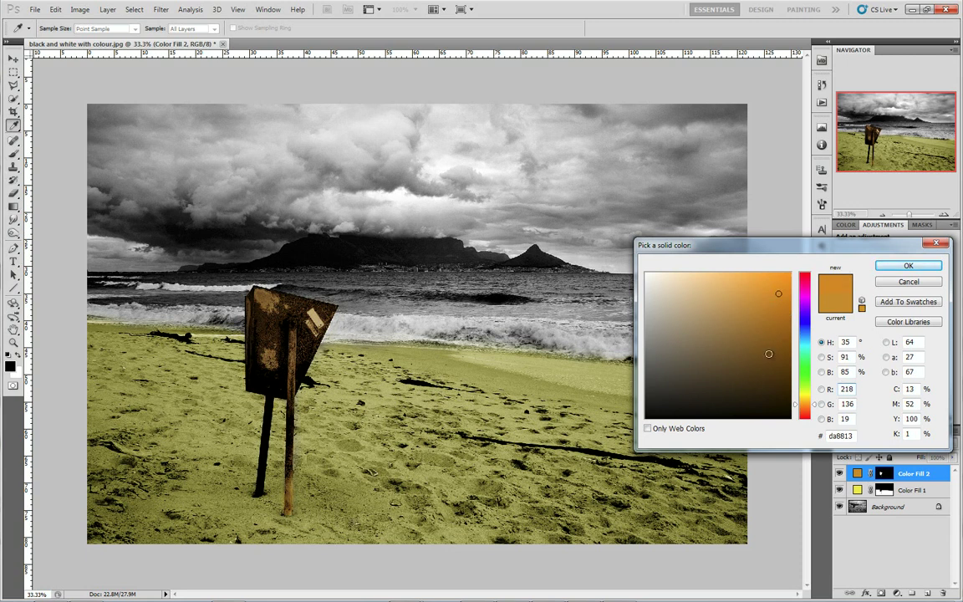
{"action": "left_click", "coordinate": [913, 267]}
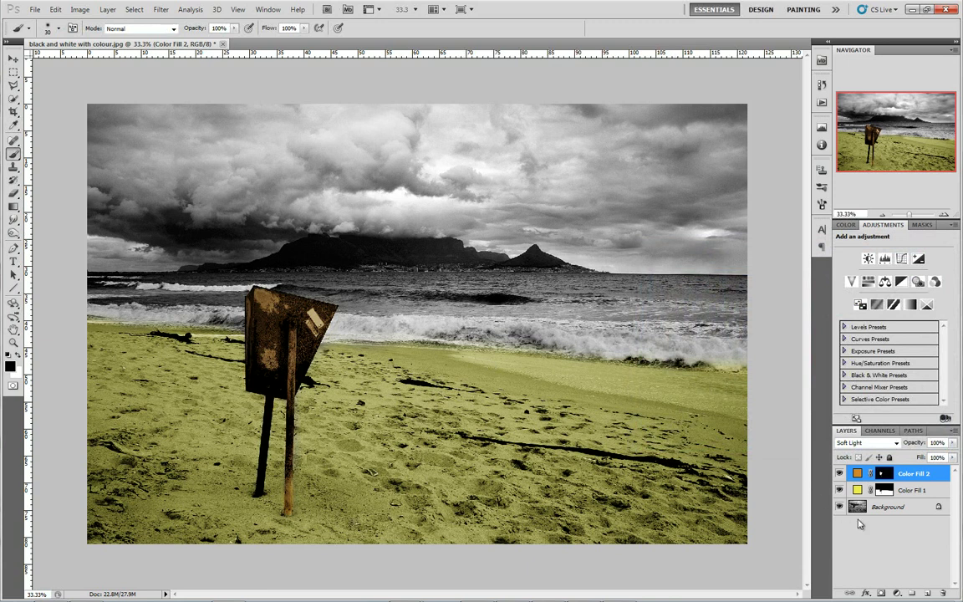
Add a Solid Color fill layer above the others in light blue #39a7ed.
{"action": "left_click", "coordinate": [898, 593]}
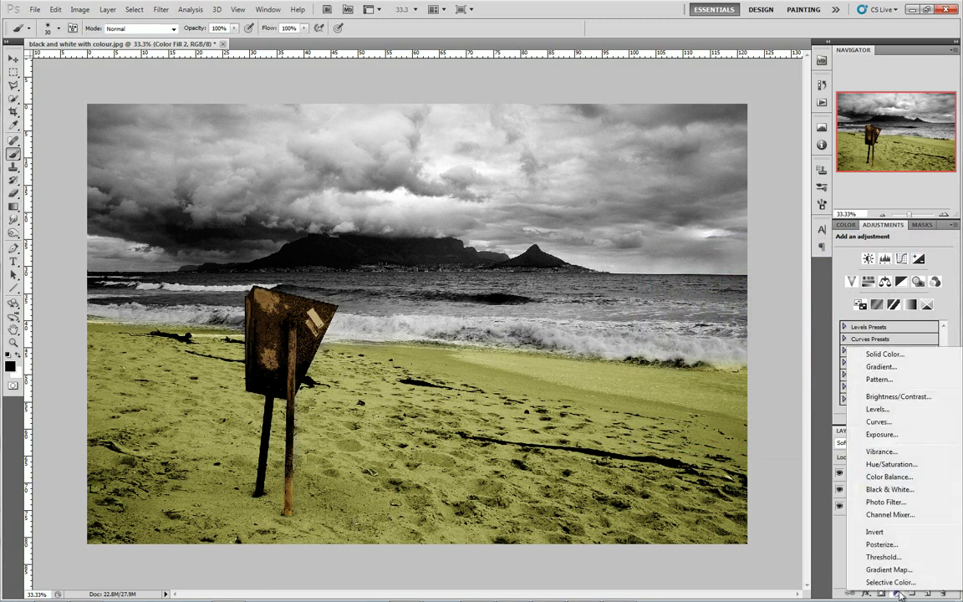
{"action": "left_click", "coordinate": [884, 353]}
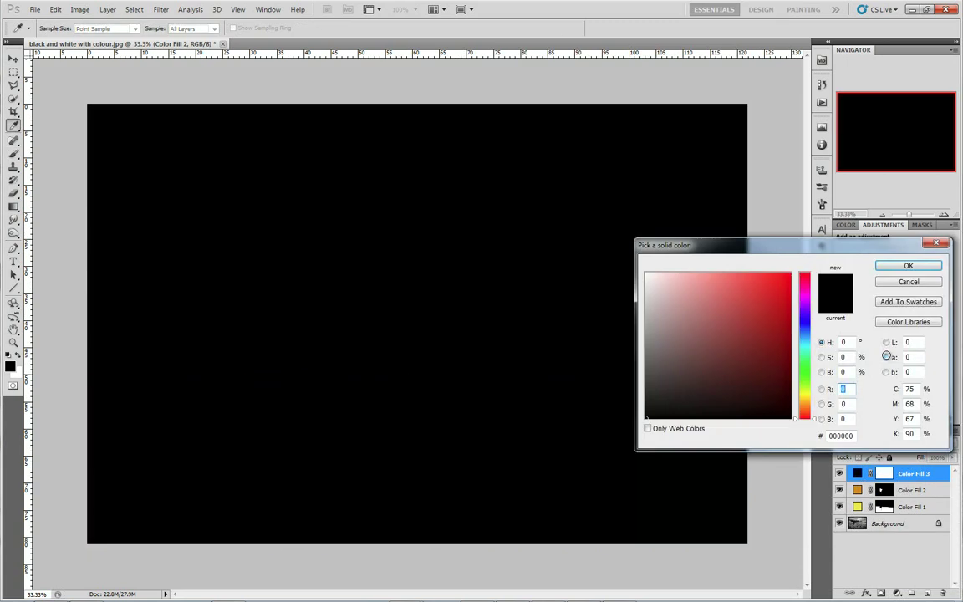
{"action": "left_click", "coordinate": [804, 332]}
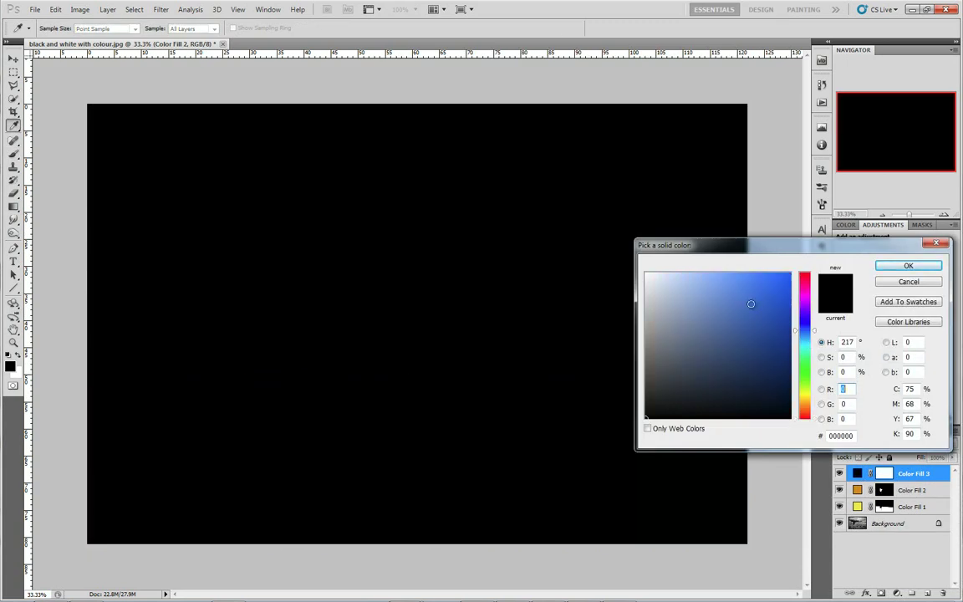
{"action": "left_click", "coordinate": [758, 291]}
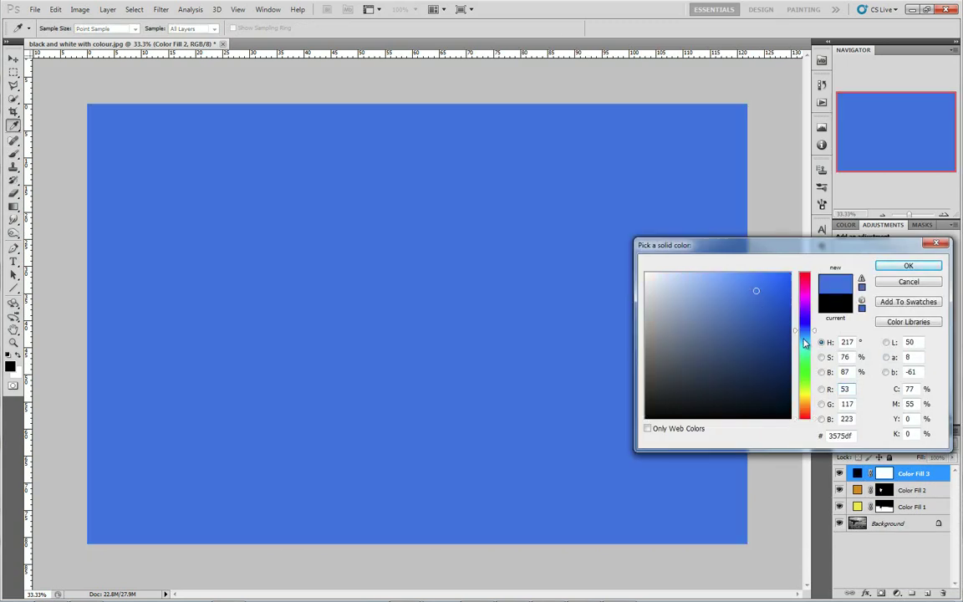
{"action": "left_click", "coordinate": [804, 336]}
{"action": "left_click", "coordinate": [756, 283]}
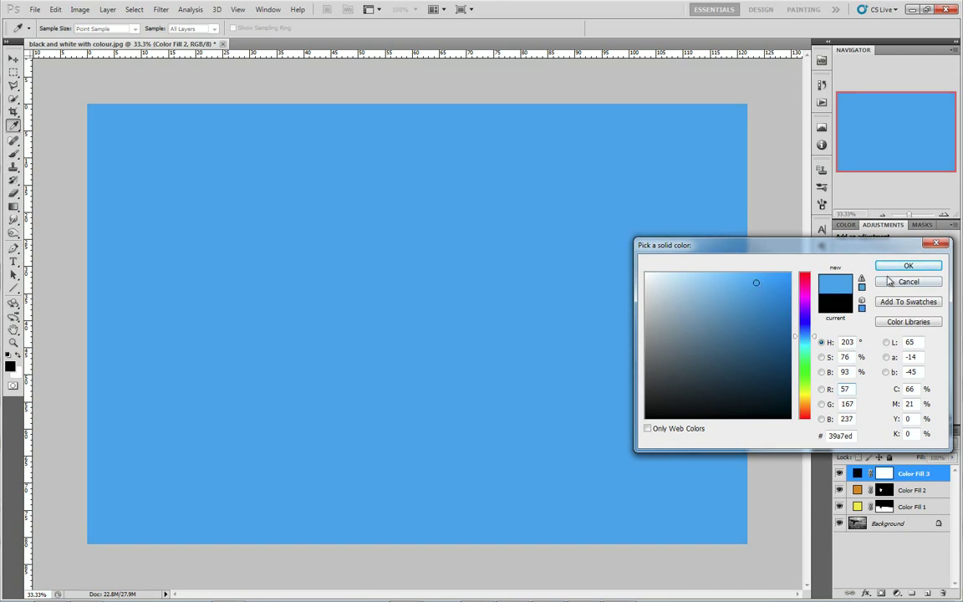
{"action": "left_click", "coordinate": [908, 266]}
Set the blue fill layer's blend mode to Soft Light and invert its layer mask to black.
{"action": "key", "text": "b"}
{"action": "left_click", "coordinate": [870, 442]}
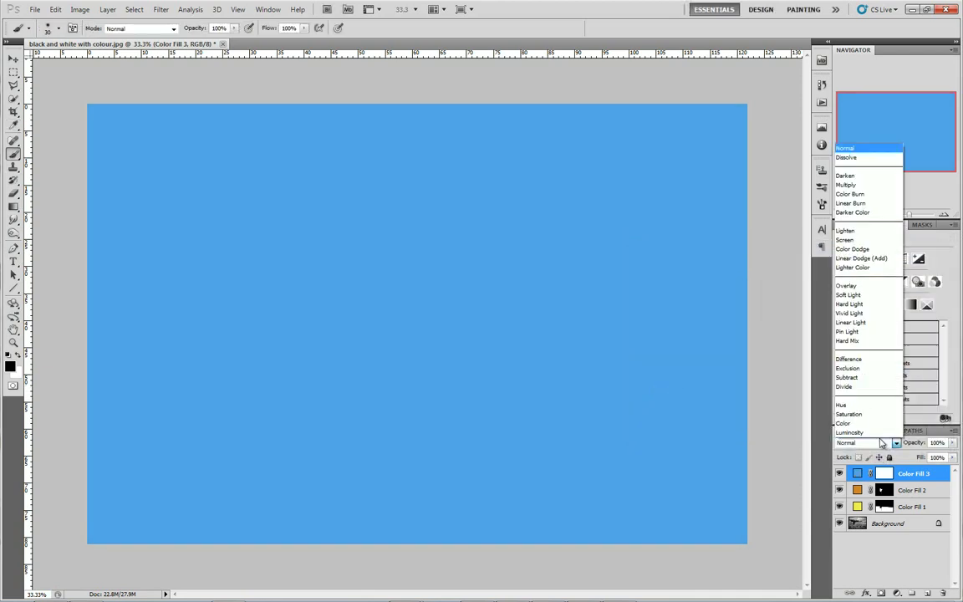
{"action": "left_click", "coordinate": [861, 297]}
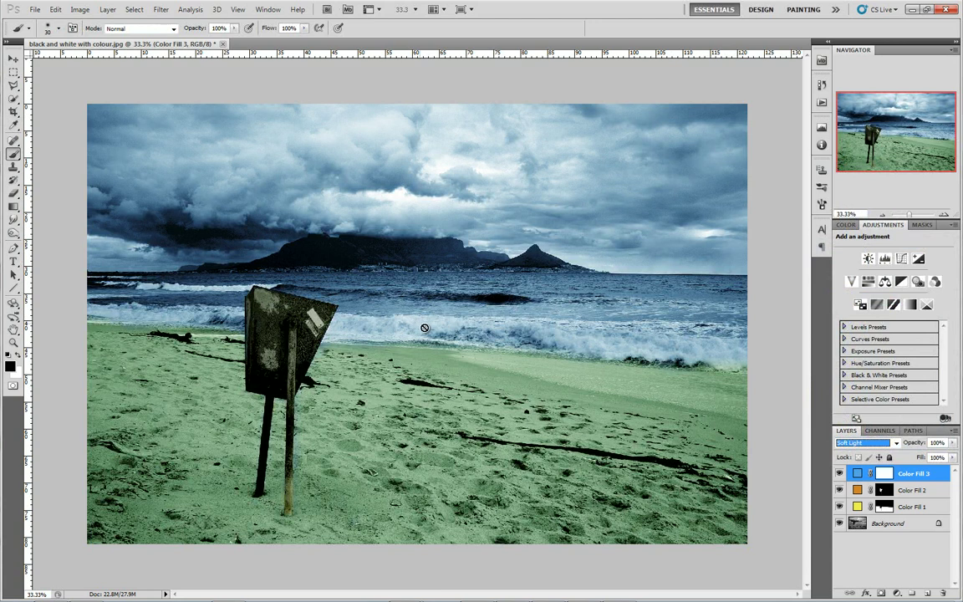
{"action": "left_click", "coordinate": [884, 473]}
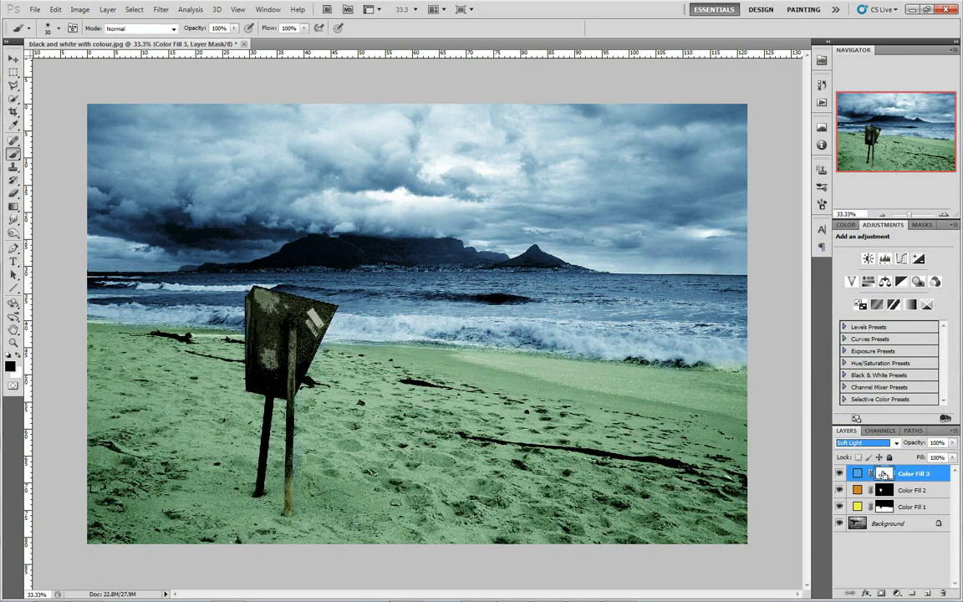
{"action": "key", "text": "ctrl+i"}
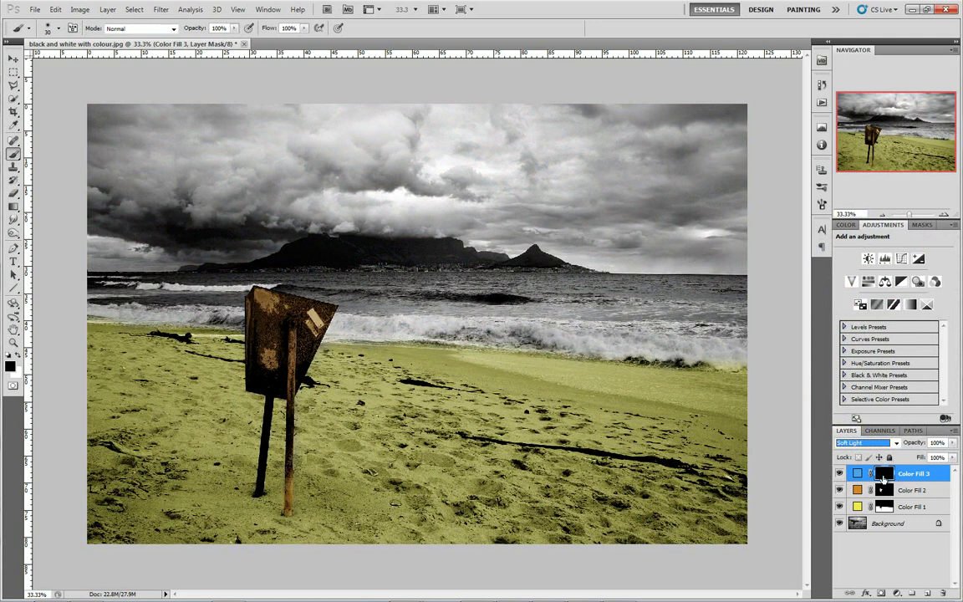
Paint white on the blue layer's mask over the sea at the photo's right side, using a 175 px brush.
{"action": "left_click", "coordinate": [944, 215]}
{"action": "left_click", "coordinate": [944, 215]}
{"action": "left_click_drag", "start_coordinate": [903, 145], "coordinate": [928, 143]}
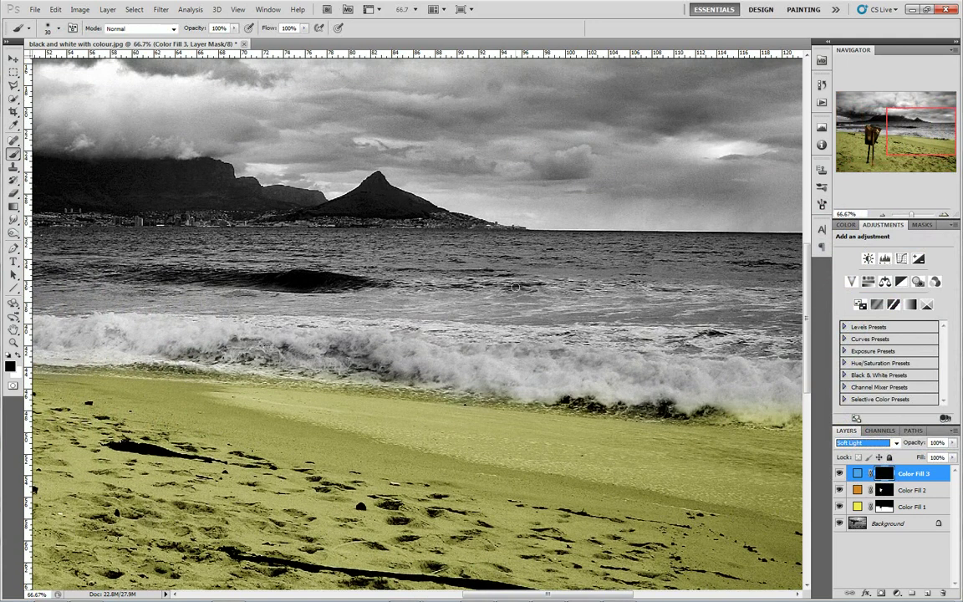
{"action": "left_click", "coordinate": [514, 290]}
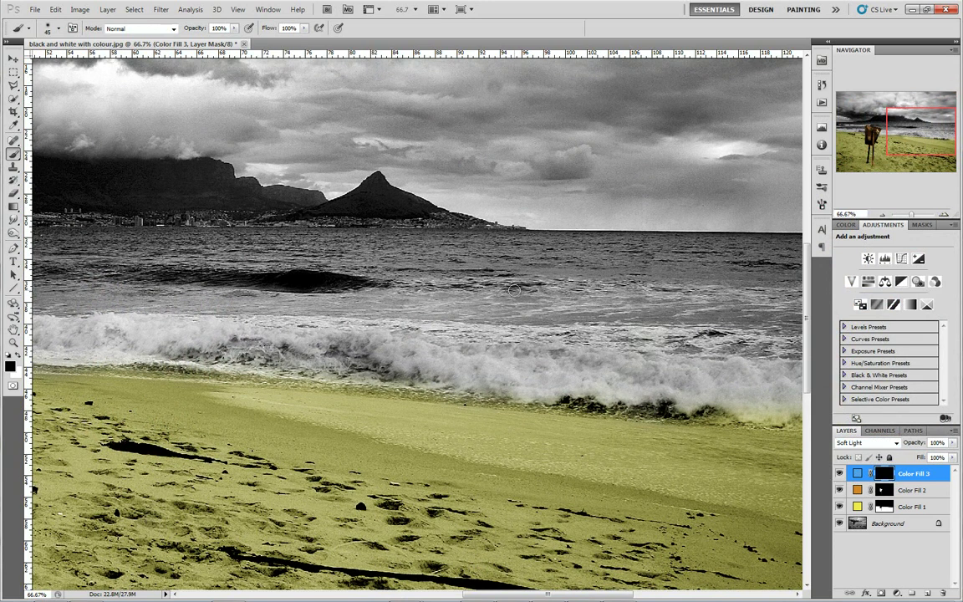
{"action": "key", "text": "bracketright"}
{"action": "key", "text": "bracketright"}
{"action": "key", "text": "bracketright"}
{"action": "key", "text": "bracketright"}
{"action": "key", "text": "bracketright"}
{"action": "left_click", "coordinate": [17, 356]}
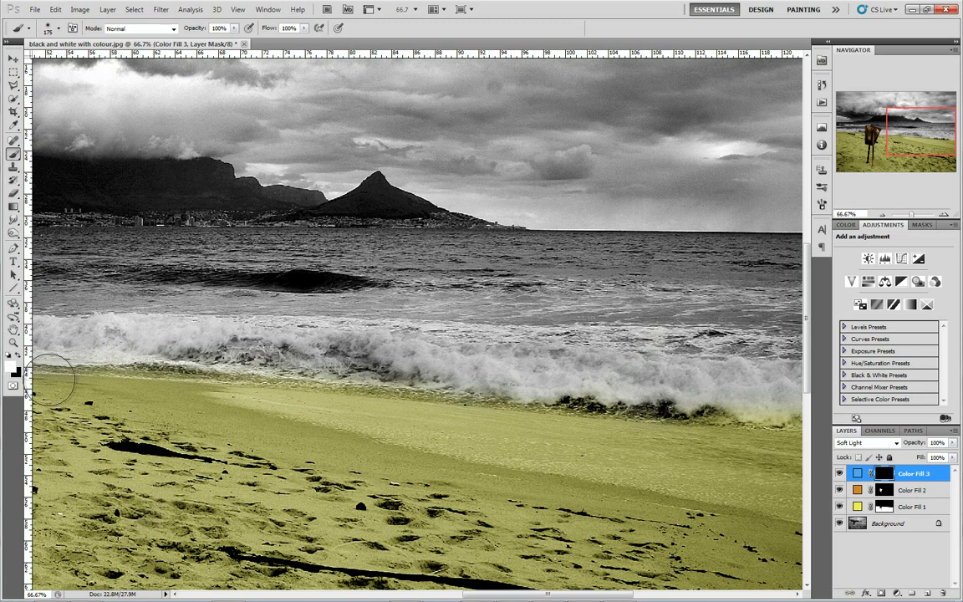
{"action": "mouse_move", "coordinate": [351, 260]}
{"action": "left_mouse_down"}
{"action": "mouse_move", "coordinate": [481, 255]}
{"action": "mouse_move", "coordinate": [385, 326]}
{"action": "mouse_move", "coordinate": [410, 343]}
{"action": "mouse_move", "coordinate": [584, 372]}
{"action": "mouse_move", "coordinate": [606, 343]}
{"action": "mouse_move", "coordinate": [711, 351]}
{"action": "mouse_move", "coordinate": [518, 284]}
{"action": "mouse_move", "coordinate": [641, 254]}
{"action": "mouse_move", "coordinate": [774, 254]}
{"action": "left_mouse_up"}
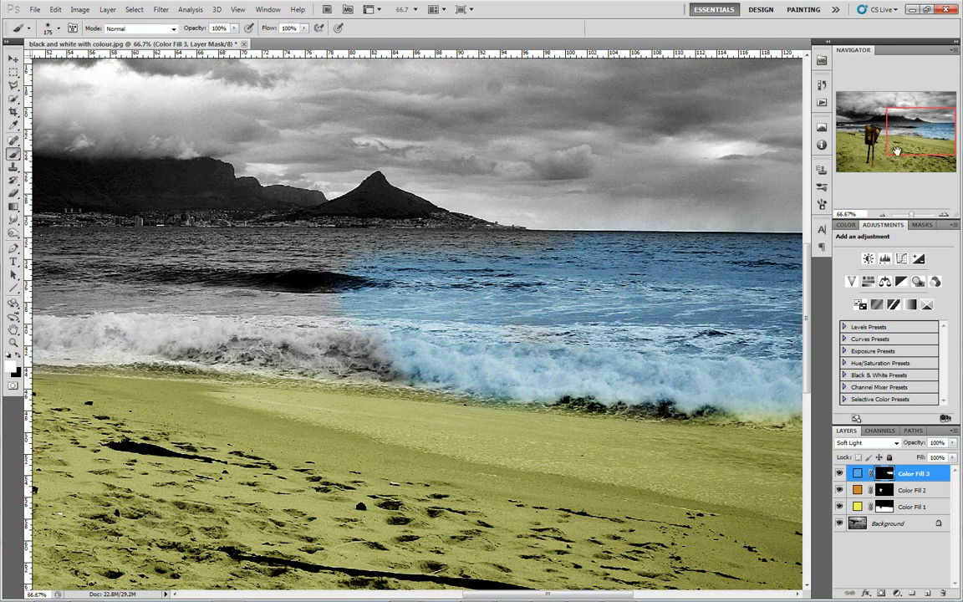
Extend the blue tint leftward across the water and waves toward the bin, including the strip along the horizon.
{"action": "left_click", "coordinate": [921, 133]}
{"action": "mouse_move", "coordinate": [534, 230]}
{"action": "left_mouse_down"}
{"action": "mouse_move", "coordinate": [622, 232]}
{"action": "mouse_move", "coordinate": [726, 210]}
{"action": "mouse_move", "coordinate": [307, 209]}
{"action": "mouse_move", "coordinate": [159, 251]}
{"action": "mouse_move", "coordinate": [365, 322]}
{"action": "mouse_move", "coordinate": [310, 293]}
{"action": "mouse_move", "coordinate": [410, 309]}
{"action": "mouse_move", "coordinate": [223, 317]}
{"action": "mouse_move", "coordinate": [148, 282]}
{"action": "left_mouse_up"}
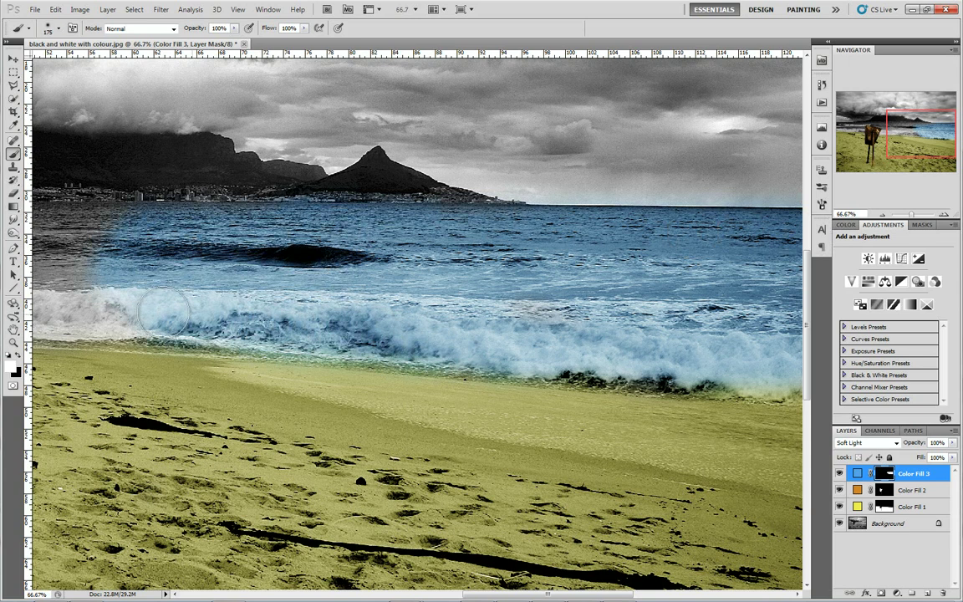
{"action": "left_click_drag", "start_coordinate": [917, 130], "coordinate": [885, 130]}
{"action": "mouse_move", "coordinate": [554, 240]}
{"action": "left_mouse_down"}
{"action": "mouse_move", "coordinate": [414, 223]}
{"action": "mouse_move", "coordinate": [495, 210]}
{"action": "mouse_move", "coordinate": [567, 233]}
{"action": "mouse_move", "coordinate": [639, 219]}
{"action": "mouse_move", "coordinate": [410, 213]}
{"action": "mouse_move", "coordinate": [367, 251]}
{"action": "mouse_move", "coordinate": [453, 287]}
{"action": "mouse_move", "coordinate": [418, 286]}
{"action": "mouse_move", "coordinate": [484, 285]}
{"action": "mouse_move", "coordinate": [410, 283]}
{"action": "mouse_move", "coordinate": [404, 300]}
{"action": "left_mouse_up"}
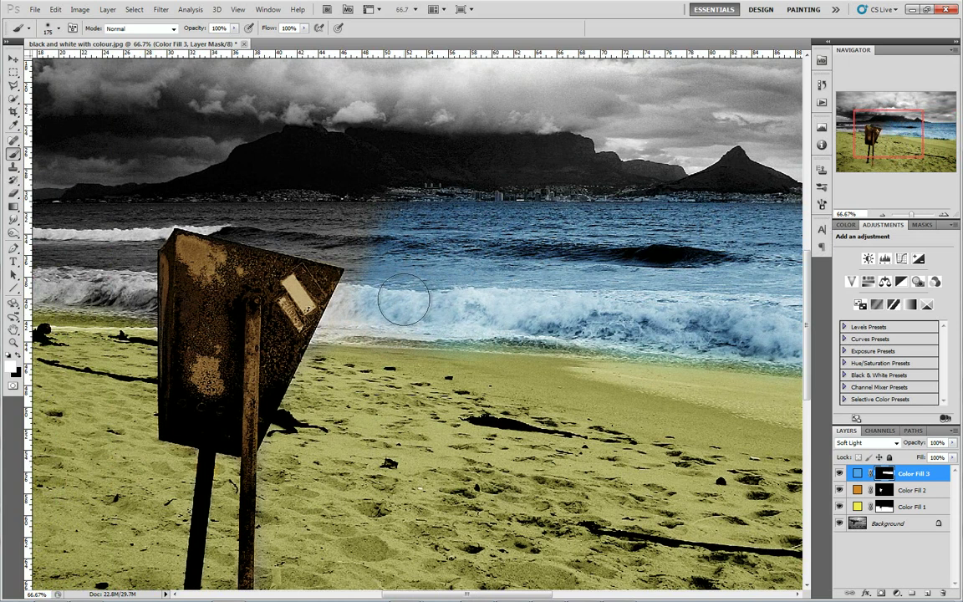
Paint the blue tint over the sea left of the bin, then along the bin's top edge with a 90 px brush.
{"action": "left_click_drag", "start_coordinate": [876, 129], "coordinate": [843, 129]}
{"action": "mouse_move", "coordinate": [222, 237]}
{"action": "left_mouse_down"}
{"action": "mouse_move", "coordinate": [178, 253]}
{"action": "mouse_move", "coordinate": [64, 234]}
{"action": "mouse_move", "coordinate": [60, 261]}
{"action": "mouse_move", "coordinate": [237, 281]}
{"action": "mouse_move", "coordinate": [260, 254]}
{"action": "mouse_move", "coordinate": [251, 259]}
{"action": "mouse_move", "coordinate": [286, 263]}
{"action": "left_mouse_up"}
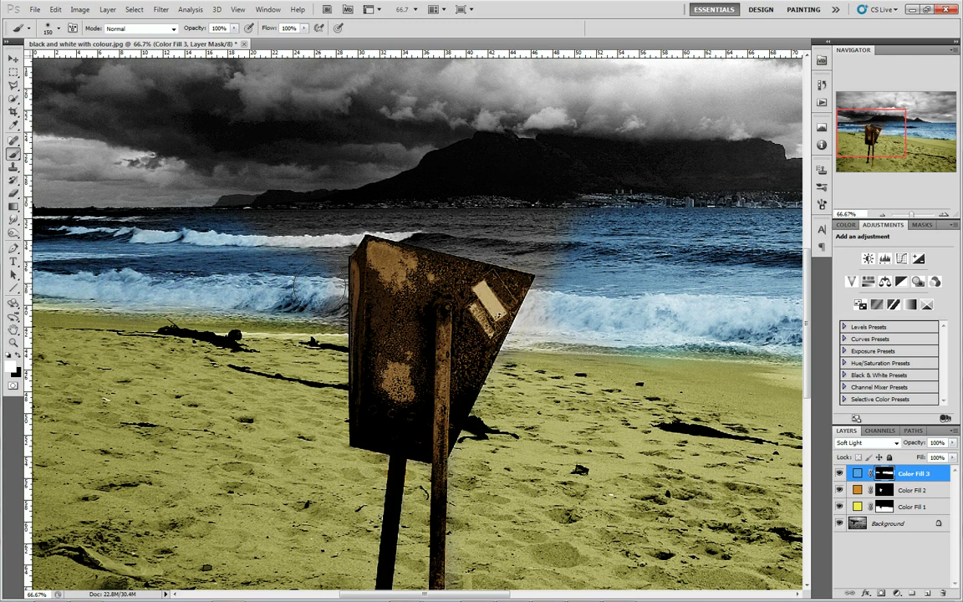
{"action": "key", "text": "bracketleft"}
{"action": "key", "text": "bracketleft"}
{"action": "key", "text": "bracketleft"}
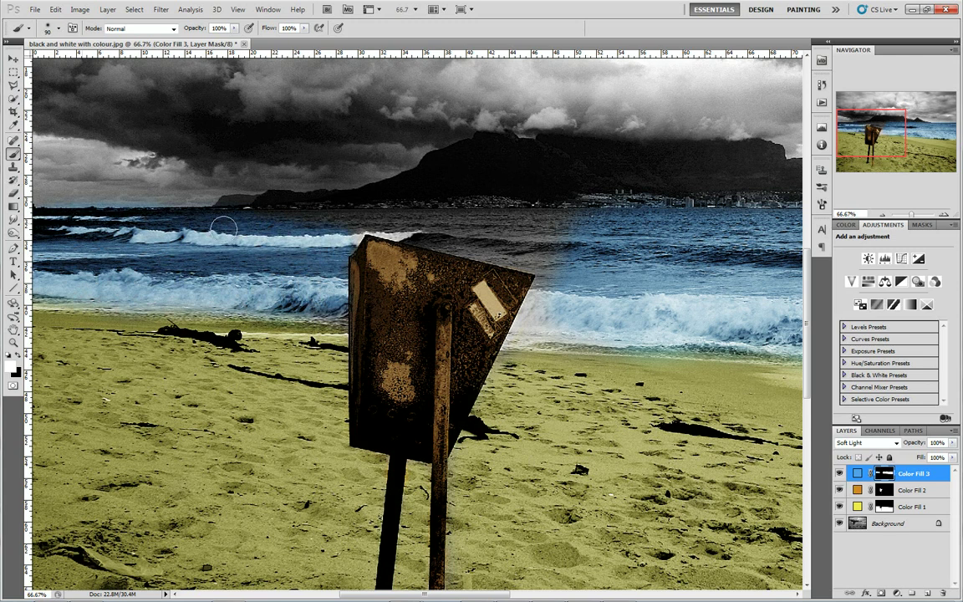
{"action": "mouse_move", "coordinate": [370, 222]}
{"action": "left_mouse_down"}
{"action": "mouse_move", "coordinate": [519, 222]}
{"action": "mouse_move", "coordinate": [434, 223]}
{"action": "mouse_move", "coordinate": [427, 232]}
{"action": "mouse_move", "coordinate": [558, 269]}
{"action": "mouse_move", "coordinate": [532, 320]}
{"action": "mouse_move", "coordinate": [468, 299]}
{"action": "mouse_move", "coordinate": [491, 254]}
{"action": "mouse_move", "coordinate": [441, 227]}
{"action": "mouse_move", "coordinate": [384, 221]}
{"action": "left_mouse_up"}
Mask out the blue spill above the horizon at the photo's right side with a 50 px black brush.
{"action": "left_click", "coordinate": [944, 215]}
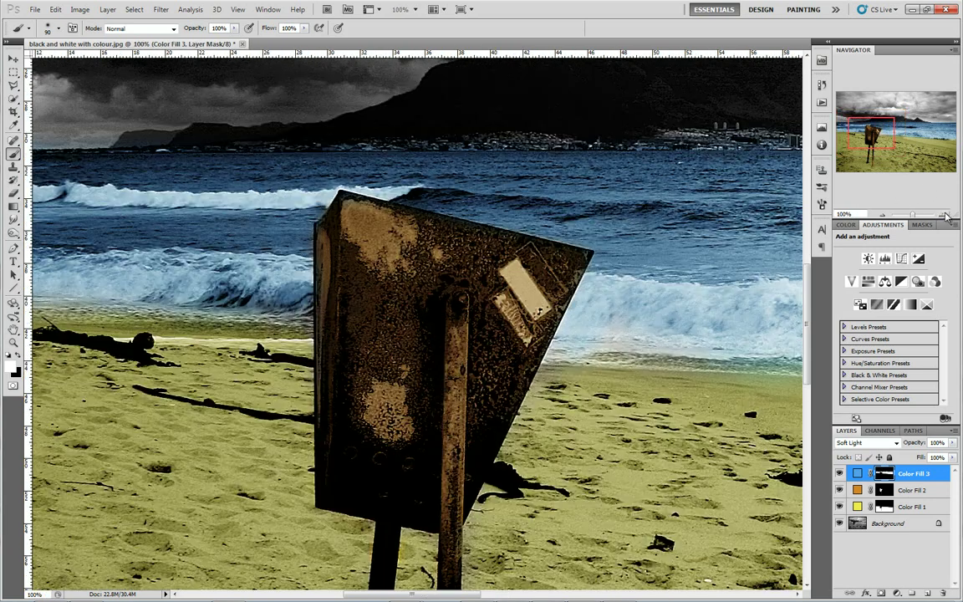
{"action": "left_click", "coordinate": [875, 130]}
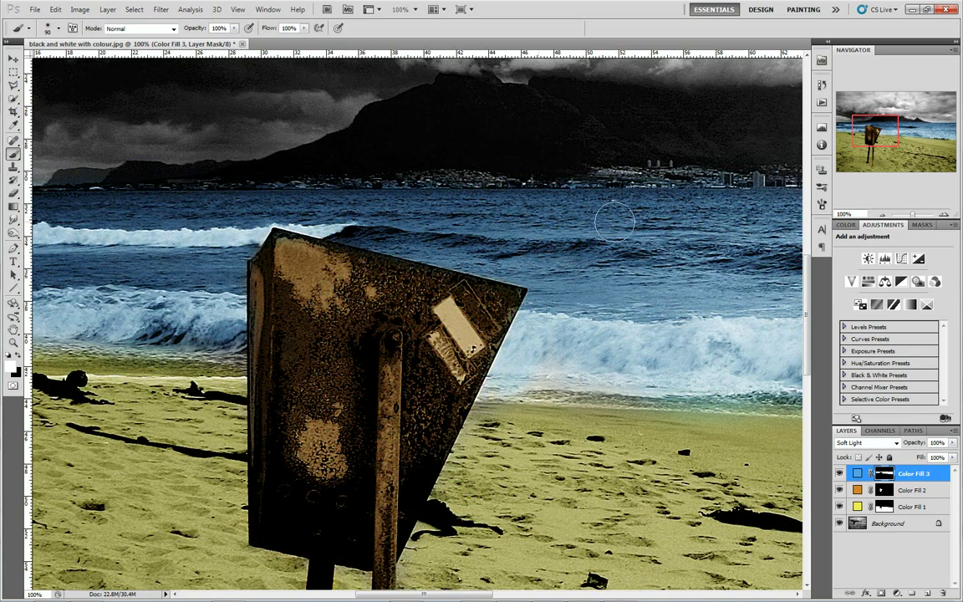
{"action": "left_click", "coordinate": [856, 133]}
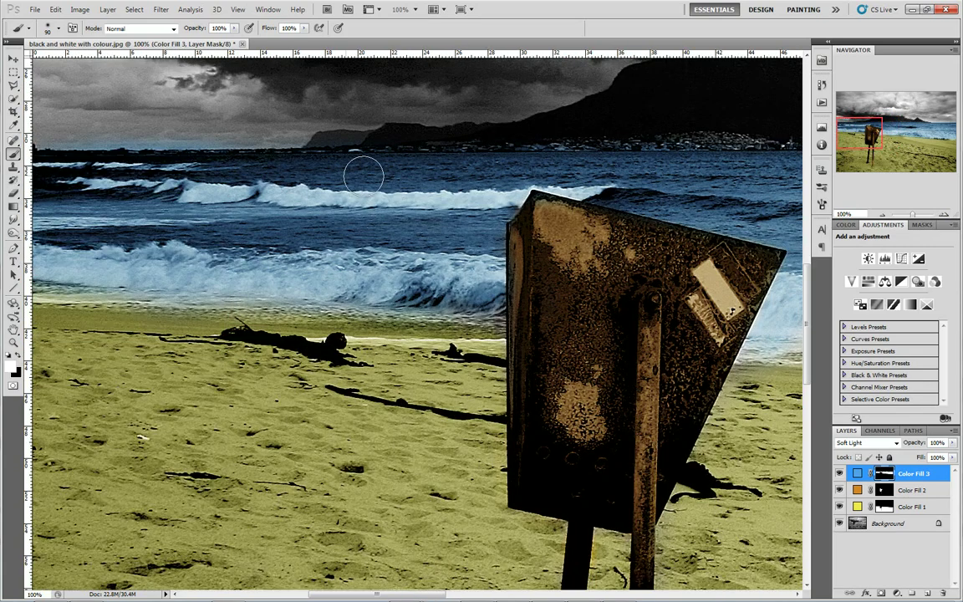
{"action": "left_click_drag", "start_coordinate": [880, 135], "coordinate": [958, 134]}
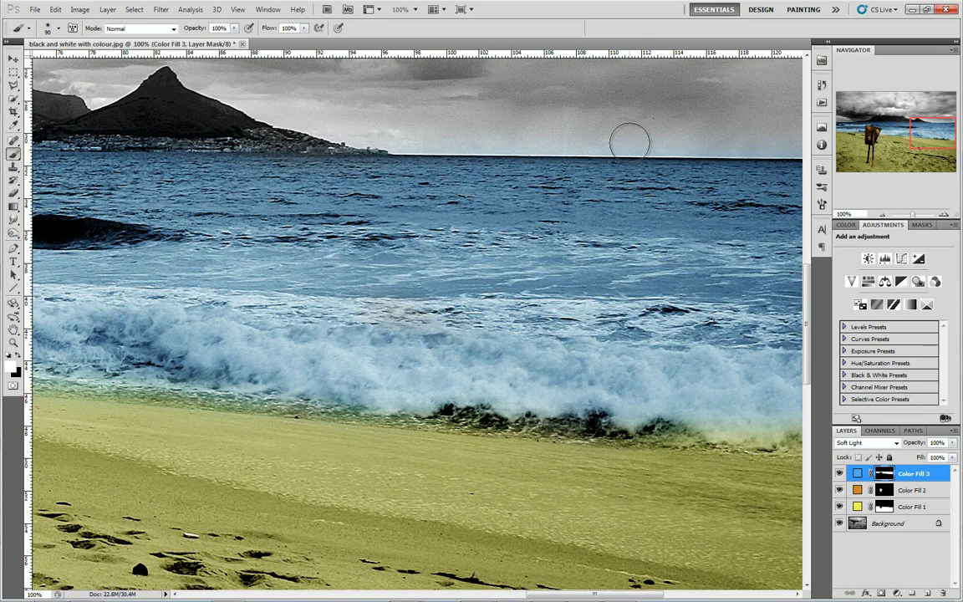
{"action": "key", "text": "x"}
{"action": "key", "text": "bracketleft"}
{"action": "key", "text": "bracketleft"}
{"action": "mouse_move", "coordinate": [597, 144]}
{"action": "left_mouse_down"}
{"action": "mouse_move", "coordinate": [812, 145]}
{"action": "mouse_move", "coordinate": [331, 139]}
{"action": "left_mouse_up"}
Paint black on the mask to remove the blue tint from the distant town, mountain base and left horizon.
{"action": "left_click_drag", "start_coordinate": [944, 135], "coordinate": [921, 133]}
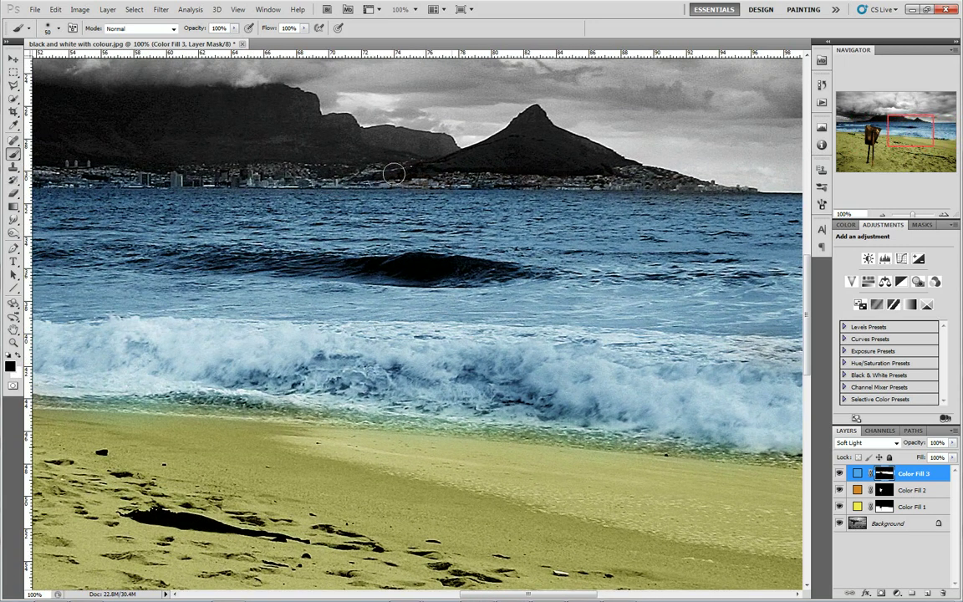
{"action": "left_click_drag", "start_coordinate": [916, 132], "coordinate": [898, 126]}
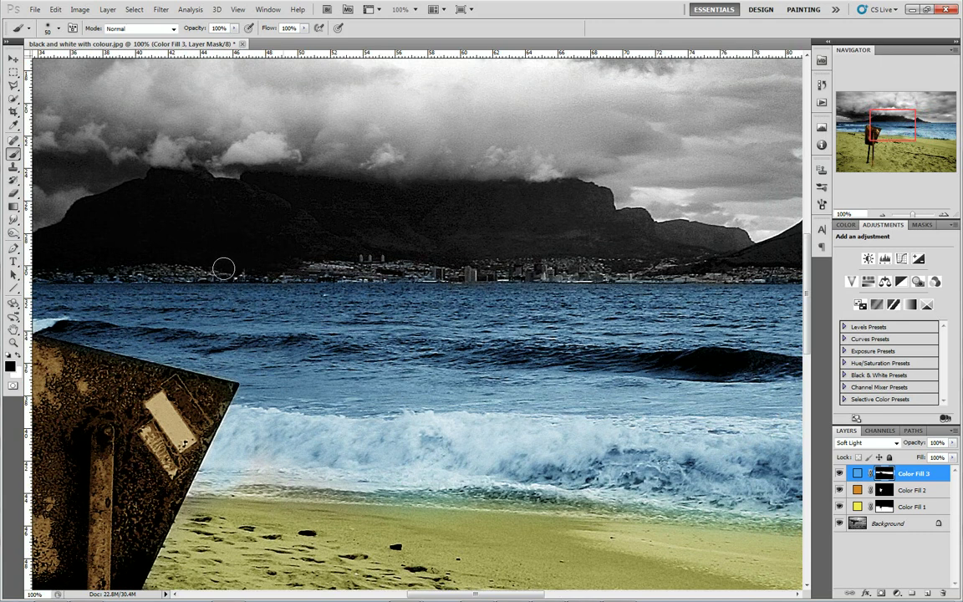
{"action": "left_click_drag", "start_coordinate": [223, 268], "coordinate": [661, 238]}
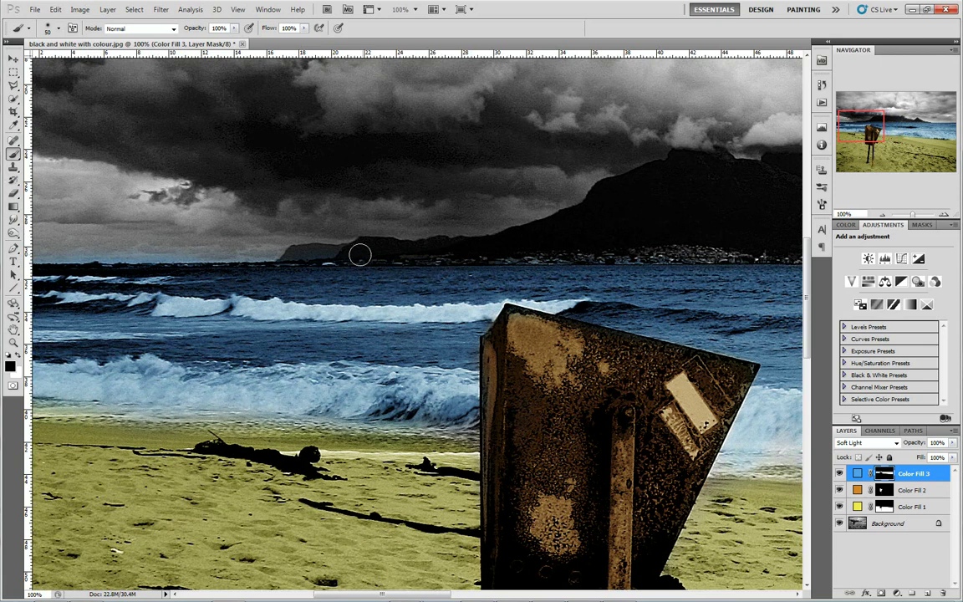
{"action": "left_click_drag", "start_coordinate": [429, 155], "coordinate": [454, 163]}
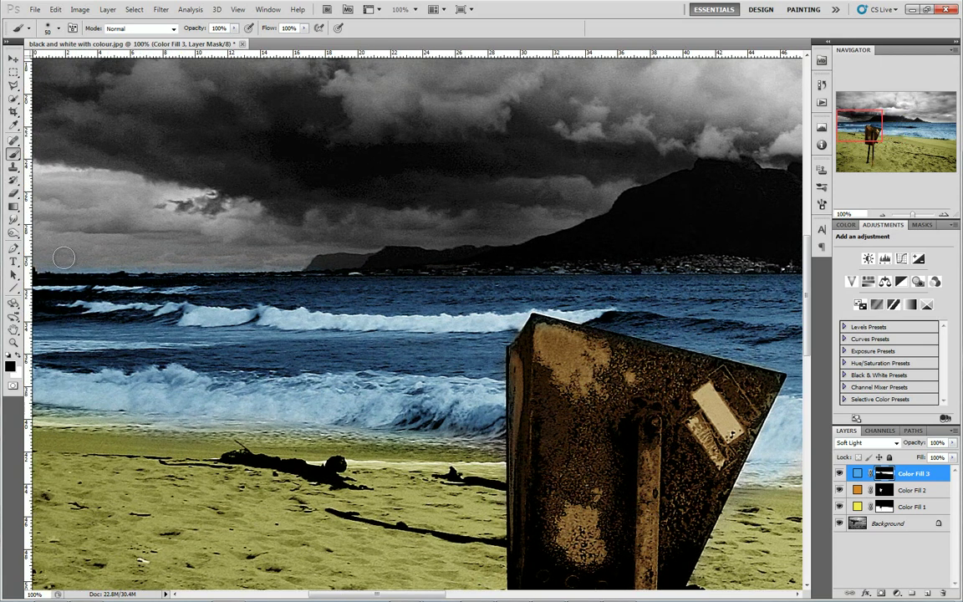
Try a lower opacity on the sea's fill layer and change its fill colour to a darker blue.
{"action": "left_click", "coordinate": [884, 214]}
{"action": "left_click", "coordinate": [884, 214]}
{"action": "left_click", "coordinate": [885, 214]}
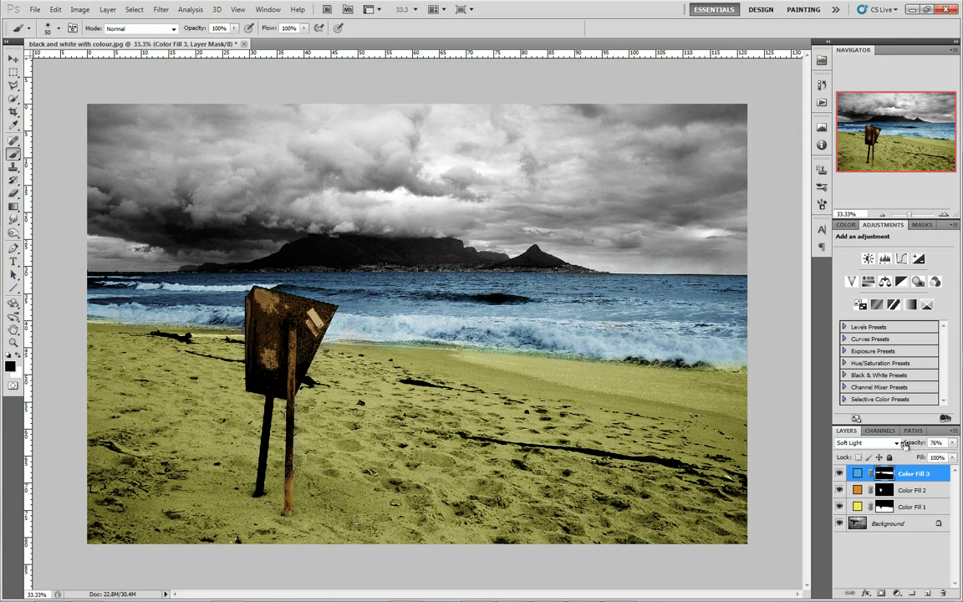
{"action": "left_click_drag", "start_coordinate": [896, 445], "coordinate": [905, 446]}
{"action": "double_click", "coordinate": [858, 475]}
{"action": "mouse_move", "coordinate": [773, 295]}
{"action": "left_mouse_down"}
{"action": "mouse_move", "coordinate": [750, 332]}
{"action": "mouse_move", "coordinate": [774, 315]}
{"action": "mouse_move", "coordinate": [780, 332]}
{"action": "left_mouse_up"}
{"action": "key", "text": "Return"}
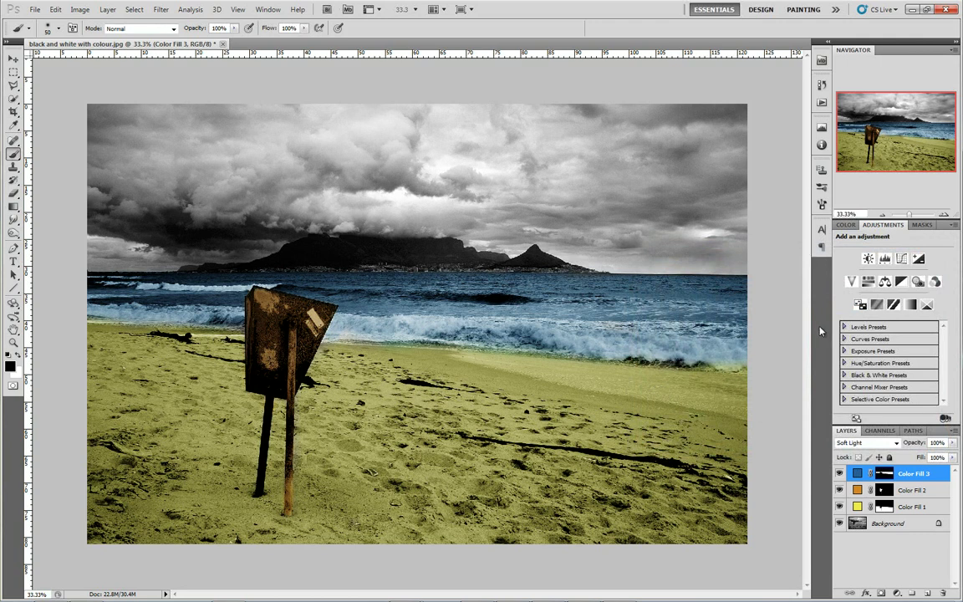
Add a solid colour fill layer in bright yellow, fff000, above the sea's fill layer.
{"action": "left_click", "coordinate": [897, 594]}
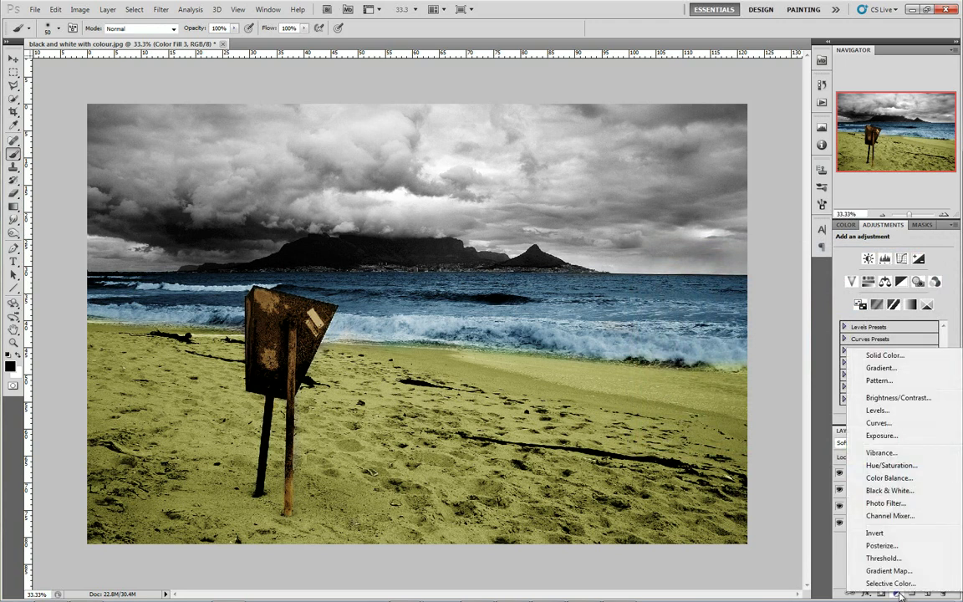
{"action": "left_click", "coordinate": [885, 356]}
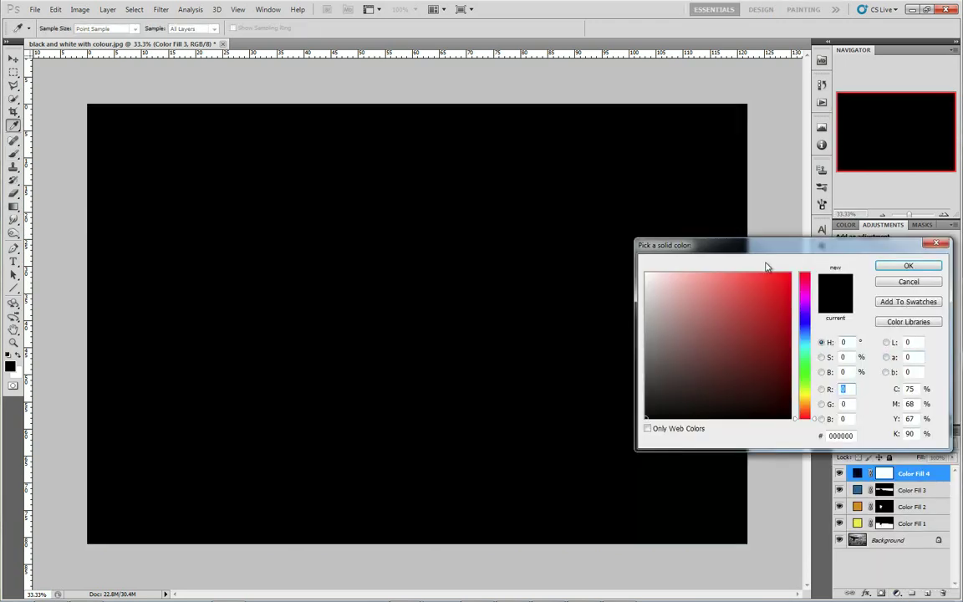
{"action": "left_click", "coordinate": [806, 397]}
{"action": "left_click_drag", "start_coordinate": [759, 309], "coordinate": [810, 262]}
{"action": "left_click", "coordinate": [905, 267]}
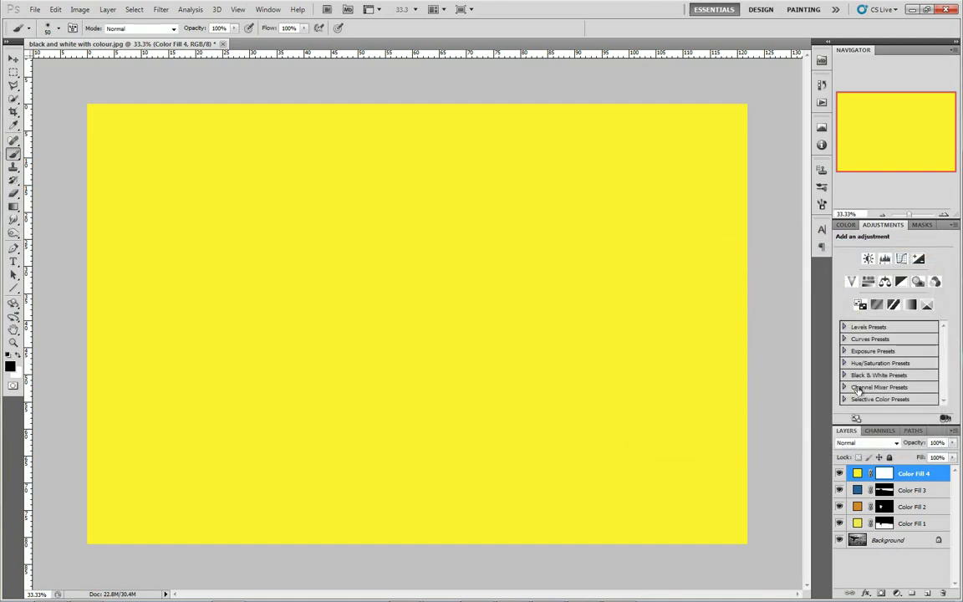
Set the new yellow layer's blend mode to Overlay after comparing it with Soft Light, and invert its mask to black.
{"action": "left_click", "coordinate": [878, 443]}
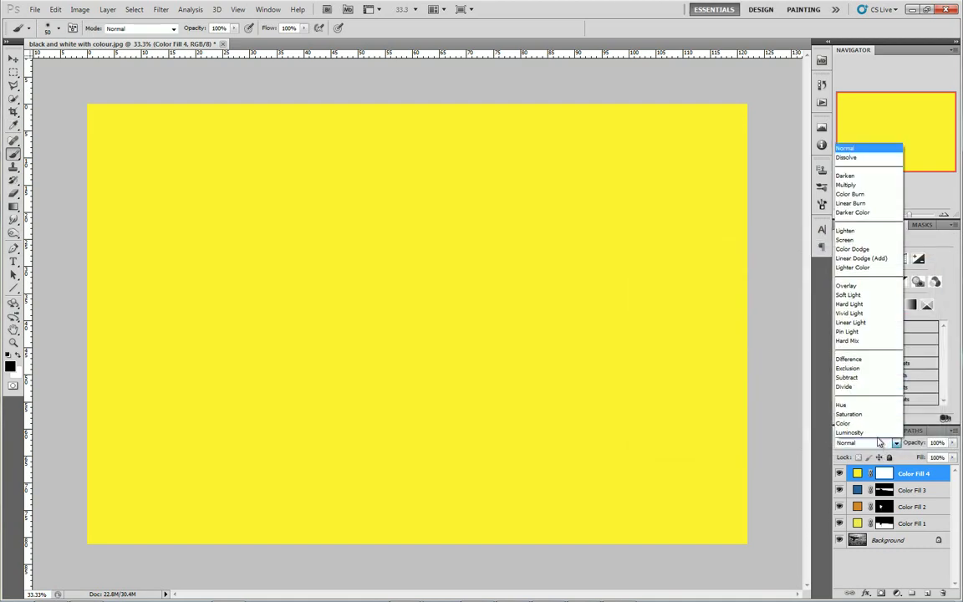
{"action": "left_click", "coordinate": [848, 286]}
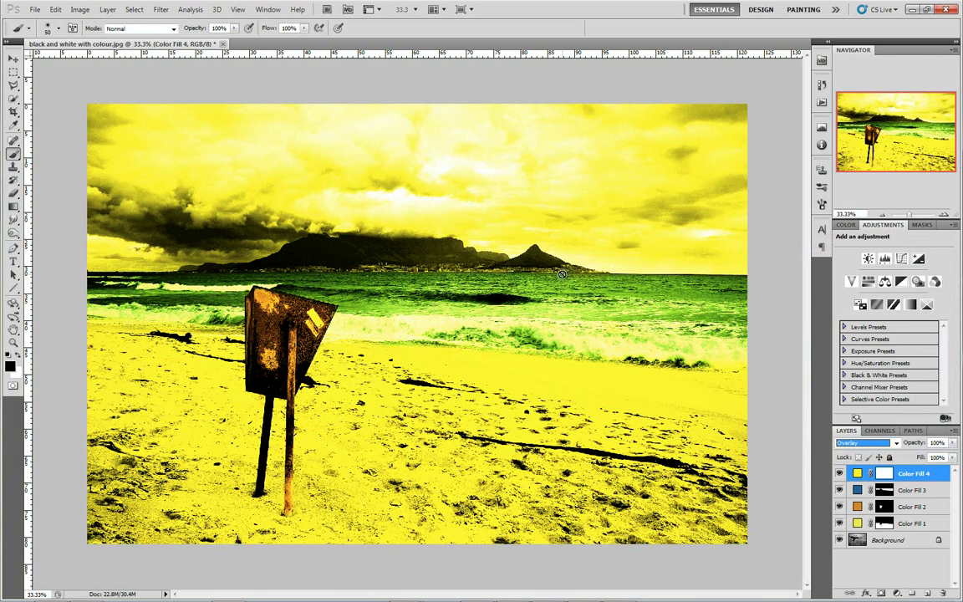
{"action": "left_click", "coordinate": [870, 443]}
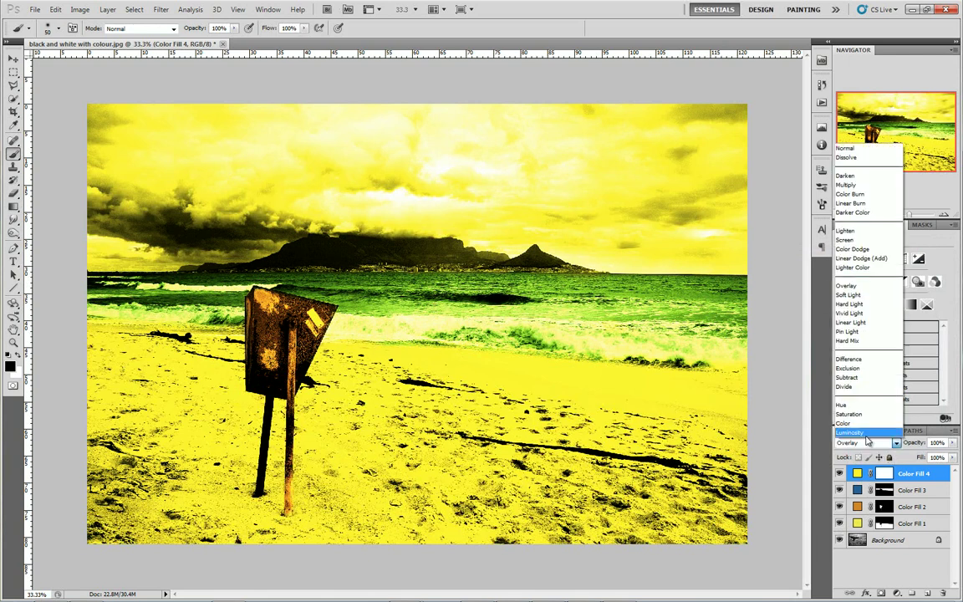
{"action": "left_click", "coordinate": [848, 296]}
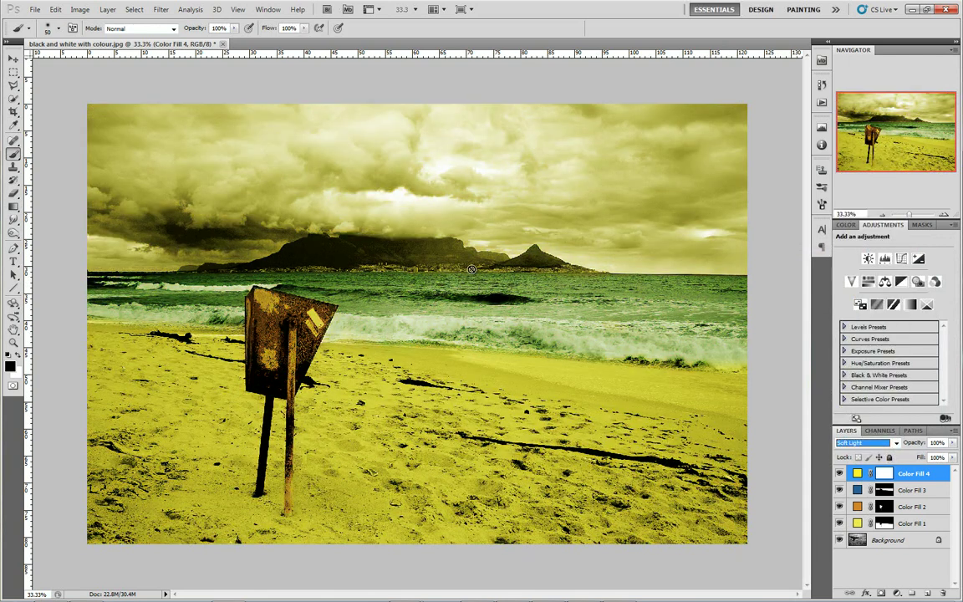
{"action": "left_click", "coordinate": [864, 445]}
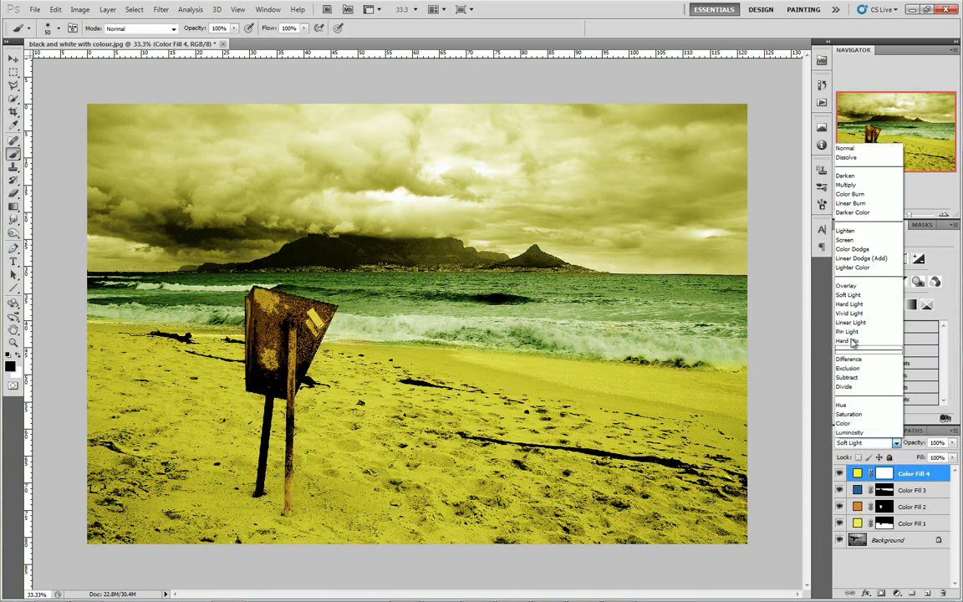
{"action": "left_click", "coordinate": [852, 286]}
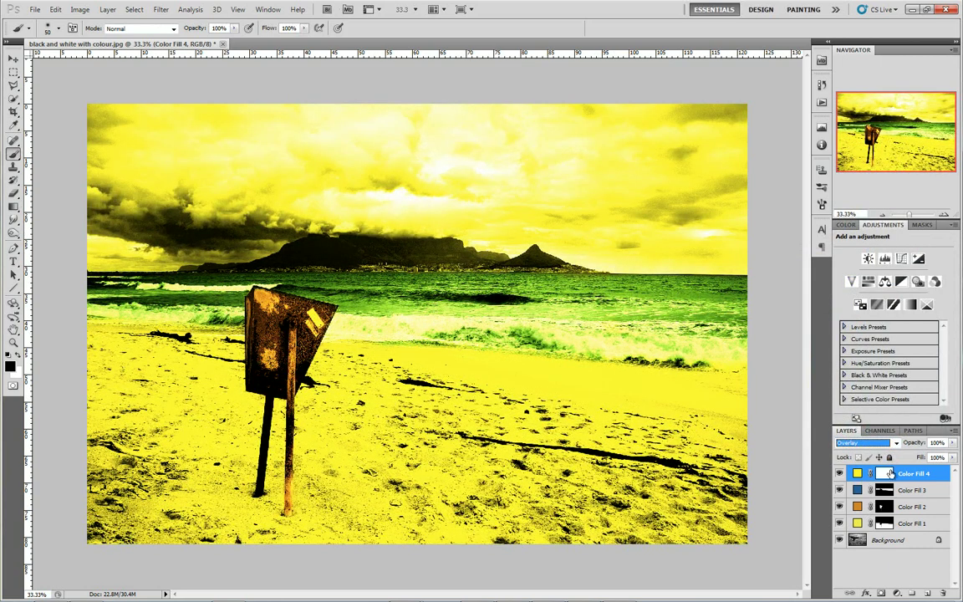
{"action": "left_click", "coordinate": [888, 474]}
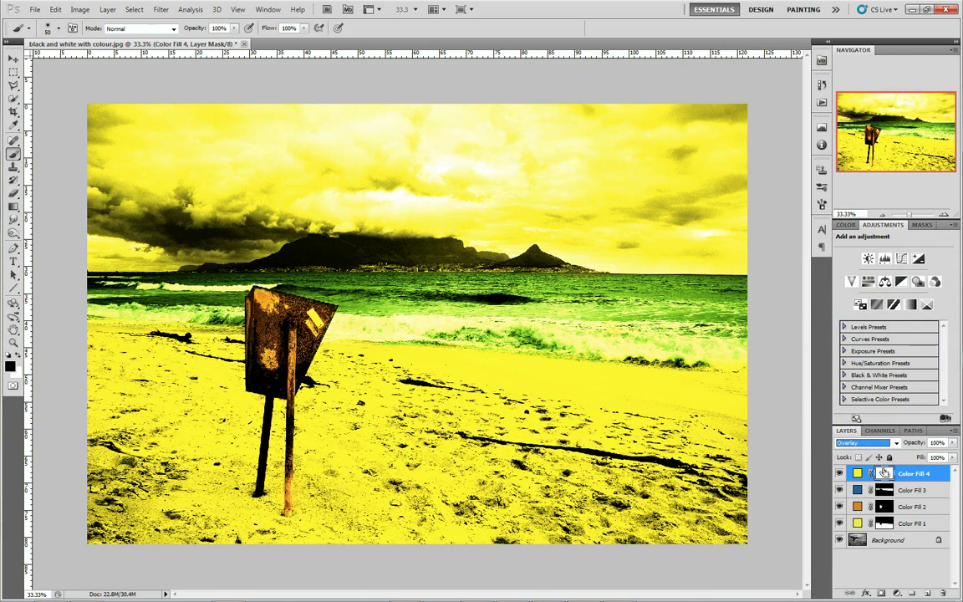
{"action": "key", "text": "ctrl+i"}
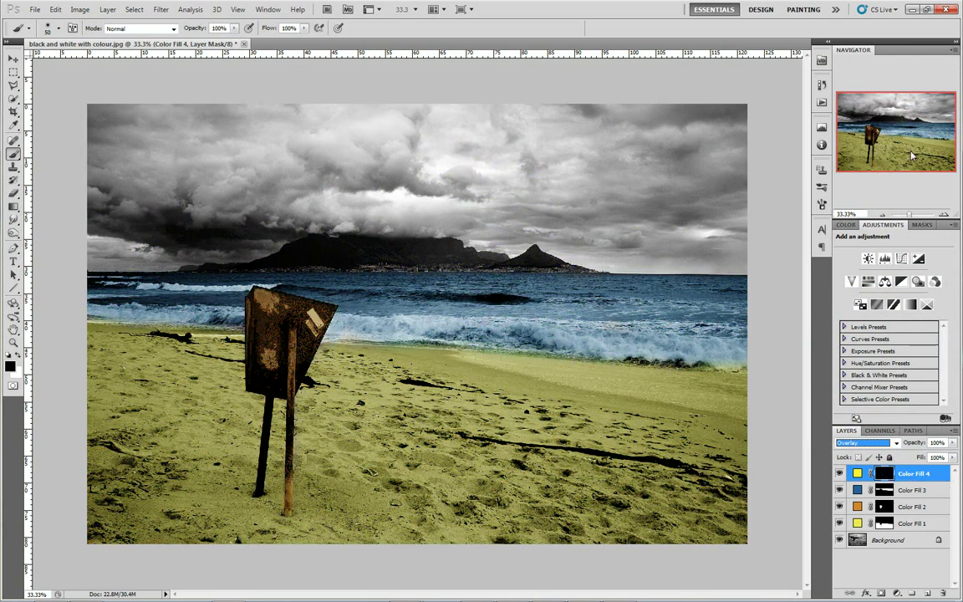
Paint white on the mask with a 25 px then 20 px brush to tint the town on the far-right slope and below the pointed peak yellow.
{"action": "left_click", "coordinate": [943, 215]}
{"action": "left_click", "coordinate": [943, 215]}
{"action": "left_click", "coordinate": [943, 215]}
{"action": "left_click", "coordinate": [943, 215]}
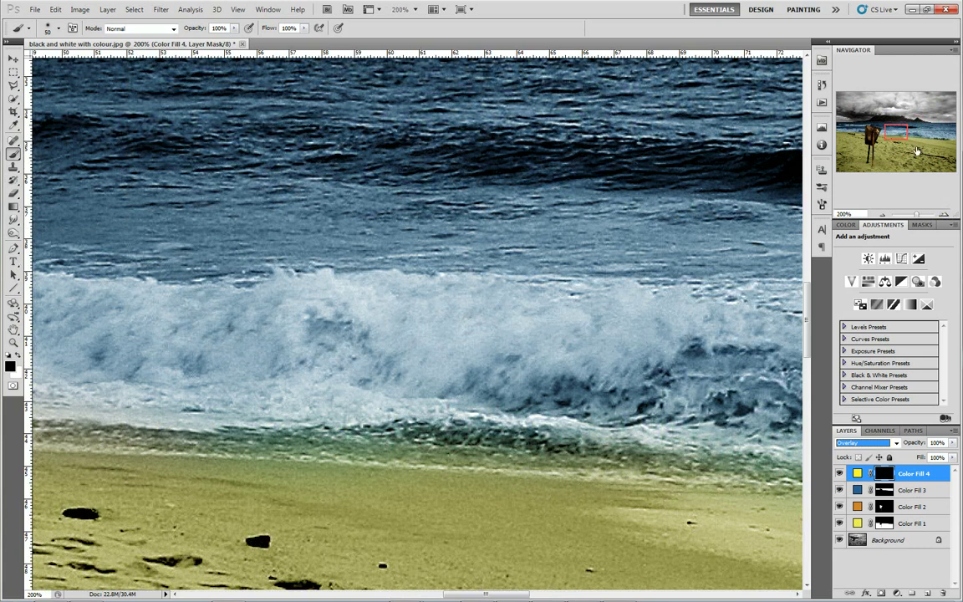
{"action": "left_click_drag", "start_coordinate": [898, 132], "coordinate": [924, 124]}
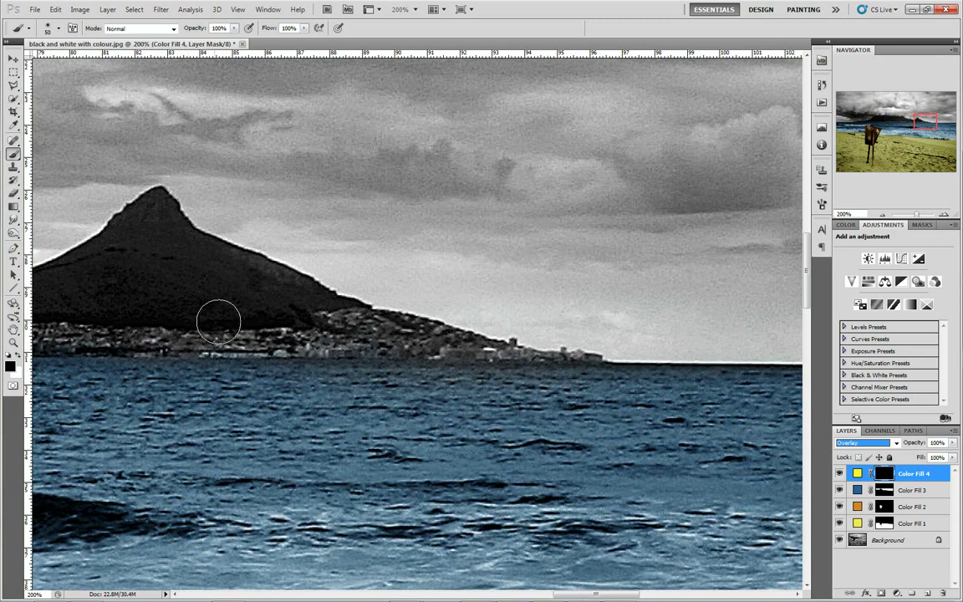
{"action": "left_click", "coordinate": [372, 337]}
{"action": "key", "text": "bracketleft"}
{"action": "key", "text": "bracketleft"}
{"action": "key", "text": "bracketleft"}
{"action": "key", "text": "bracketleft"}
{"action": "key", "text": "bracketleft"}
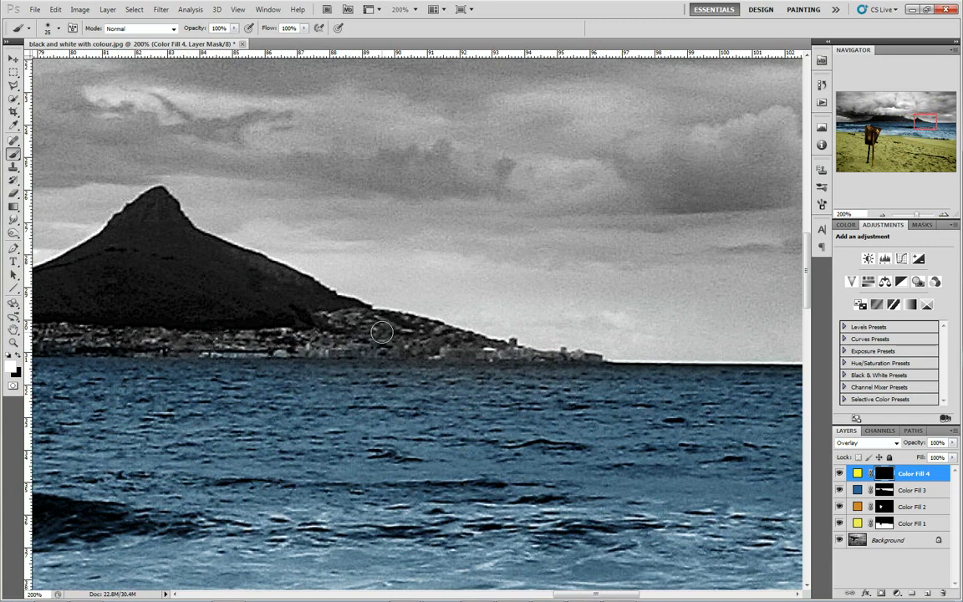
{"action": "mouse_move", "coordinate": [363, 343]}
{"action": "left_mouse_down"}
{"action": "mouse_move", "coordinate": [407, 340]}
{"action": "mouse_move", "coordinate": [338, 330]}
{"action": "mouse_move", "coordinate": [326, 318]}
{"action": "mouse_move", "coordinate": [468, 322]}
{"action": "mouse_move", "coordinate": [531, 356]}
{"action": "mouse_move", "coordinate": [578, 354]}
{"action": "mouse_move", "coordinate": [481, 351]}
{"action": "left_mouse_up"}
{"action": "left_click_drag", "start_coordinate": [601, 363], "coordinate": [586, 356]}
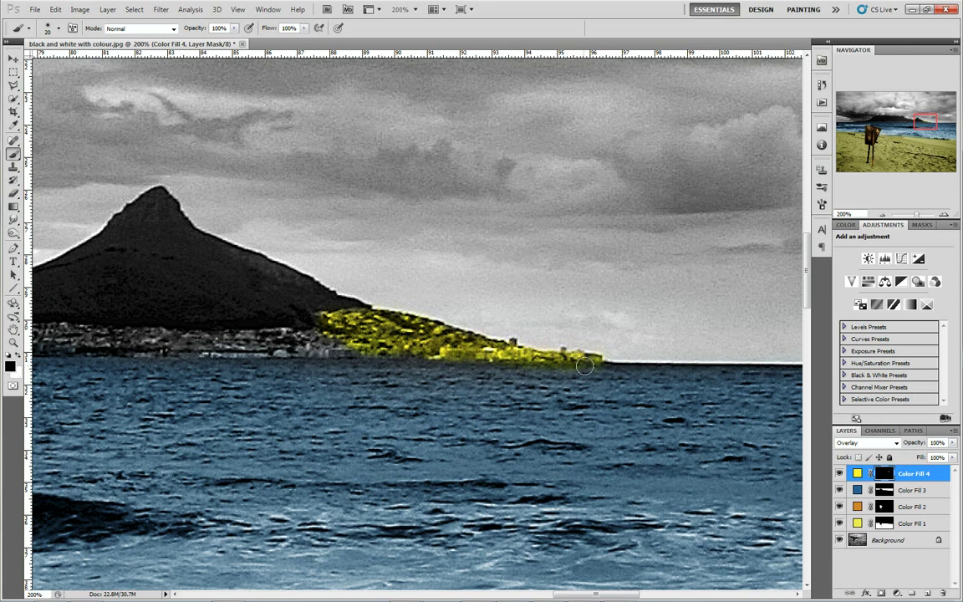
{"action": "left_click_drag", "start_coordinate": [311, 343], "coordinate": [126, 342]}
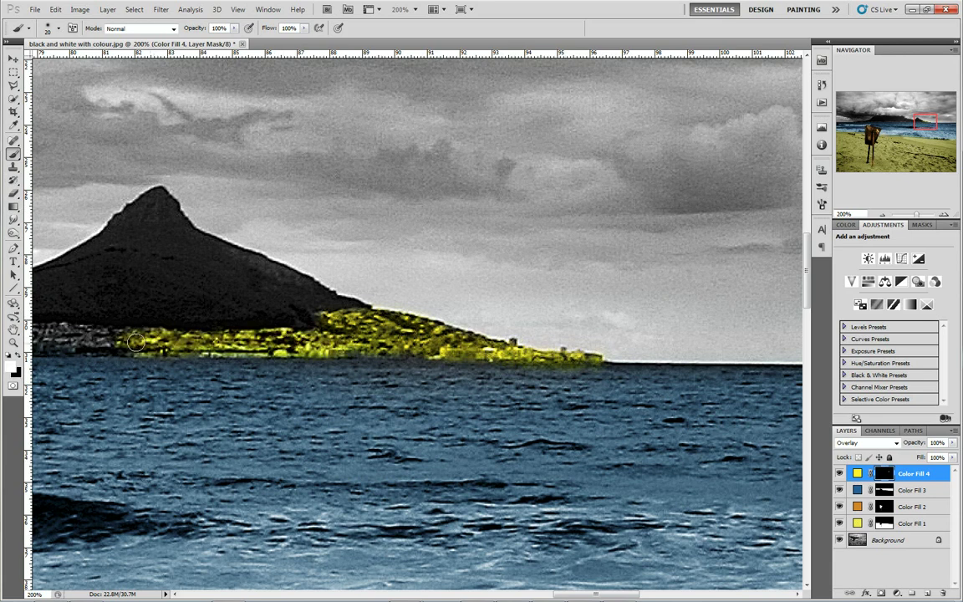
Continue the yellow tint leftward over the town from the pointed peak's base to the tall buildings below the flat mountain.
{"action": "left_click_drag", "start_coordinate": [932, 123], "coordinate": [920, 123]}
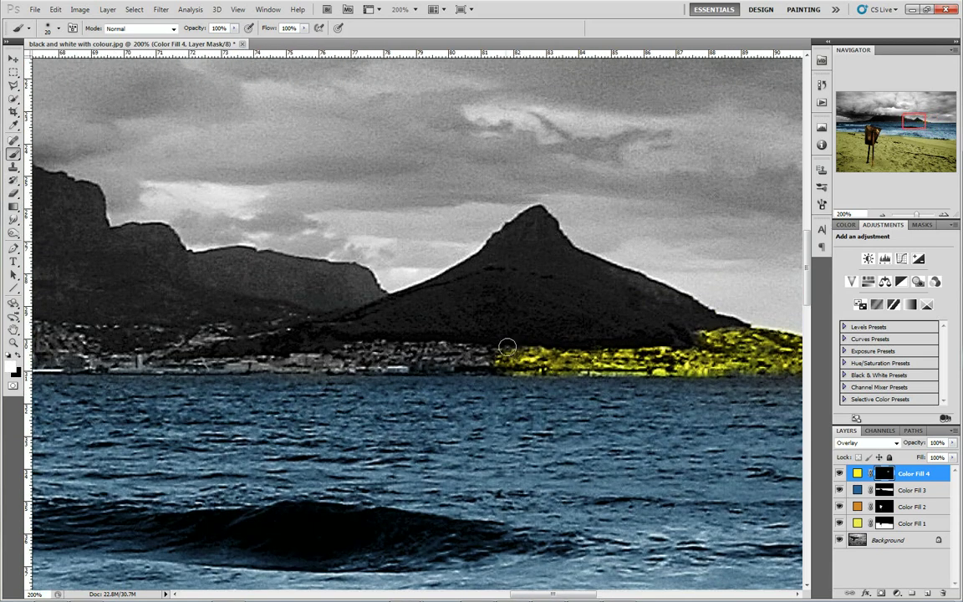
{"action": "left_click_drag", "start_coordinate": [437, 356], "coordinate": [142, 365]}
{"action": "mouse_move", "coordinate": [901, 124]}
{"action": "left_mouse_down"}
{"action": "mouse_move", "coordinate": [886, 132]}
{"action": "mouse_move", "coordinate": [909, 121]}
{"action": "left_mouse_up"}
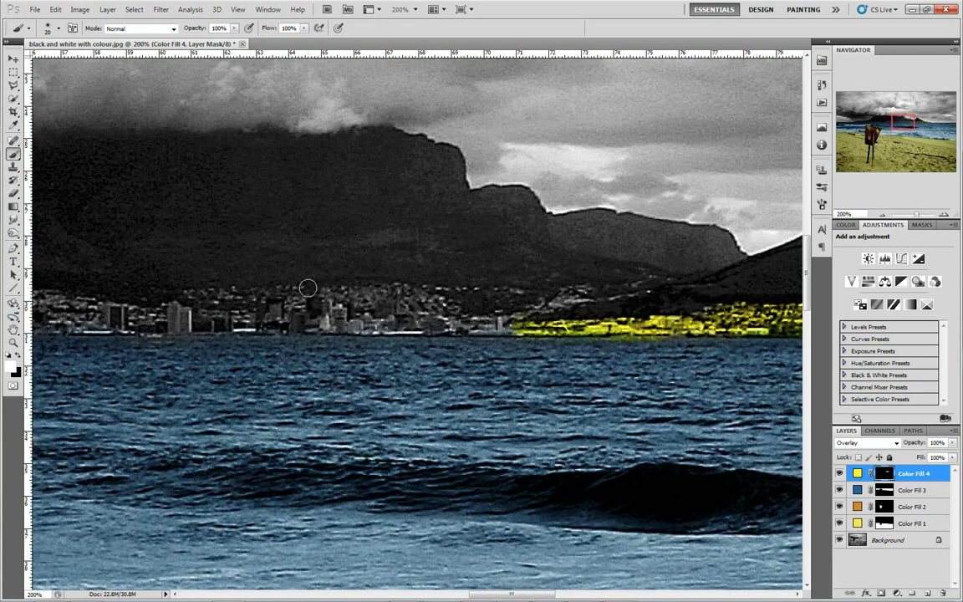
{"action": "mouse_move", "coordinate": [483, 326]}
{"action": "left_mouse_down"}
{"action": "mouse_move", "coordinate": [508, 325]}
{"action": "mouse_move", "coordinate": [418, 324]}
{"action": "mouse_move", "coordinate": [406, 292]}
{"action": "mouse_move", "coordinate": [328, 303]}
{"action": "mouse_move", "coordinate": [342, 326]}
{"action": "mouse_move", "coordinate": [396, 326]}
{"action": "mouse_move", "coordinate": [390, 310]}
{"action": "mouse_move", "coordinate": [406, 300]}
{"action": "mouse_move", "coordinate": [375, 313]}
{"action": "mouse_move", "coordinate": [446, 302]}
{"action": "mouse_move", "coordinate": [455, 311]}
{"action": "mouse_move", "coordinate": [536, 316]}
{"action": "mouse_move", "coordinate": [569, 300]}
{"action": "left_mouse_up"}
{"action": "mouse_move", "coordinate": [318, 319]}
{"action": "left_mouse_down"}
{"action": "mouse_move", "coordinate": [259, 326]}
{"action": "mouse_move", "coordinate": [320, 325]}
{"action": "mouse_move", "coordinate": [317, 312]}
{"action": "mouse_move", "coordinate": [251, 306]}
{"action": "mouse_move", "coordinate": [213, 318]}
{"action": "mouse_move", "coordinate": [99, 316]}
{"action": "left_mouse_up"}
Paint the yellow tint over the town's left half, including the three towers, missed buildings and the low hill of houses.
{"action": "left_click_drag", "start_coordinate": [909, 120], "coordinate": [897, 121]}
{"action": "mouse_move", "coordinate": [332, 249]}
{"action": "left_mouse_down"}
{"action": "mouse_move", "coordinate": [278, 250]}
{"action": "mouse_move", "coordinate": [464, 246]}
{"action": "mouse_move", "coordinate": [380, 264]}
{"action": "mouse_move", "coordinate": [247, 243]}
{"action": "mouse_move", "coordinate": [224, 223]}
{"action": "mouse_move", "coordinate": [187, 267]}
{"action": "mouse_move", "coordinate": [51, 262]}
{"action": "mouse_move", "coordinate": [58, 263]}
{"action": "left_mouse_up"}
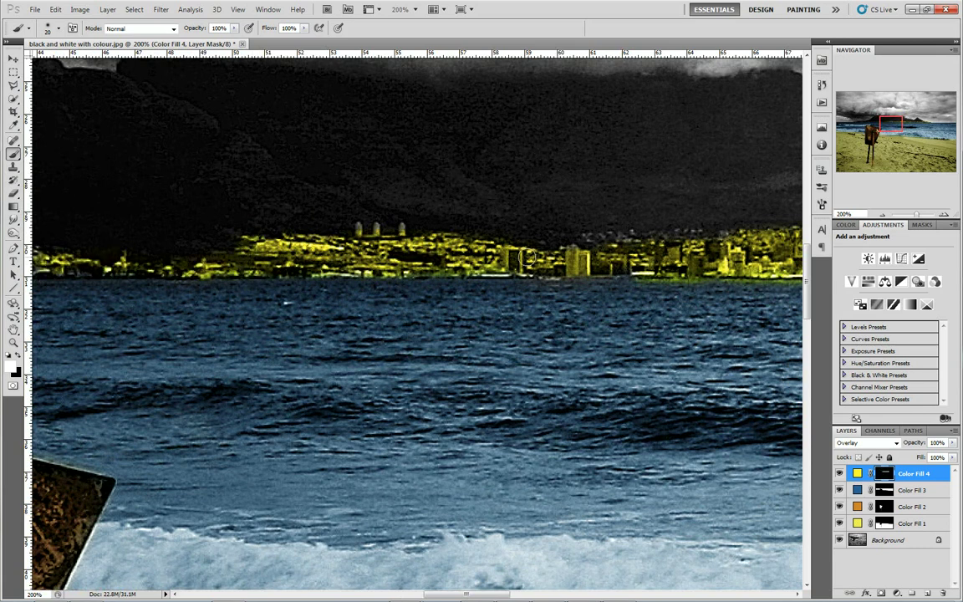
{"action": "left_click_drag", "start_coordinate": [364, 228], "coordinate": [404, 244]}
{"action": "mouse_move", "coordinate": [577, 248]}
{"action": "left_mouse_down"}
{"action": "mouse_move", "coordinate": [665, 258]}
{"action": "mouse_move", "coordinate": [601, 241]}
{"action": "mouse_move", "coordinate": [669, 245]}
{"action": "mouse_move", "coordinate": [618, 267]}
{"action": "mouse_move", "coordinate": [535, 265]}
{"action": "left_mouse_up"}
{"action": "left_click_drag", "start_coordinate": [893, 127], "coordinate": [885, 125]}
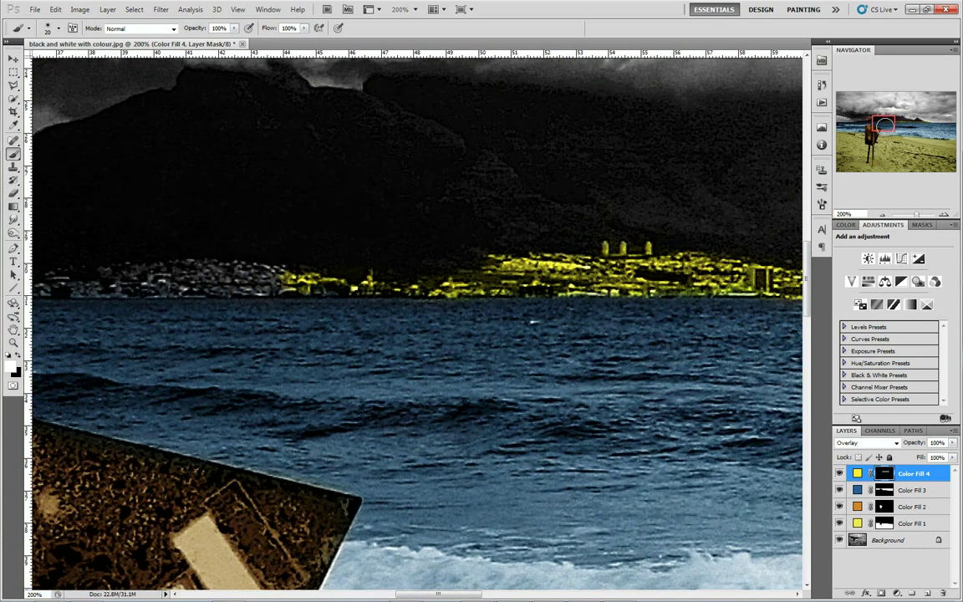
{"action": "mouse_move", "coordinate": [274, 248]}
{"action": "left_mouse_down"}
{"action": "mouse_move", "coordinate": [255, 302]}
{"action": "mouse_move", "coordinate": [300, 287]}
{"action": "mouse_move", "coordinate": [204, 290]}
{"action": "mouse_move", "coordinate": [250, 284]}
{"action": "mouse_move", "coordinate": [253, 271]}
{"action": "mouse_move", "coordinate": [141, 274]}
{"action": "mouse_move", "coordinate": [205, 270]}
{"action": "mouse_move", "coordinate": [159, 287]}
{"action": "mouse_move", "coordinate": [202, 286]}
{"action": "left_mouse_up"}
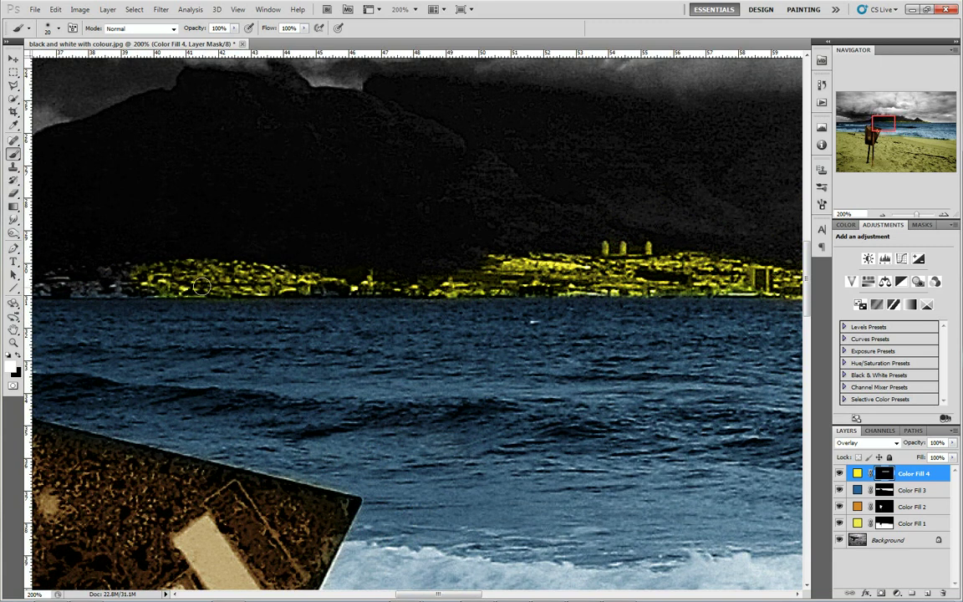
Paint the remaining houses along the left shoreline yellow, using a 10 px brush for the thin far end.
{"action": "left_click_drag", "start_coordinate": [889, 124], "coordinate": [877, 125]}
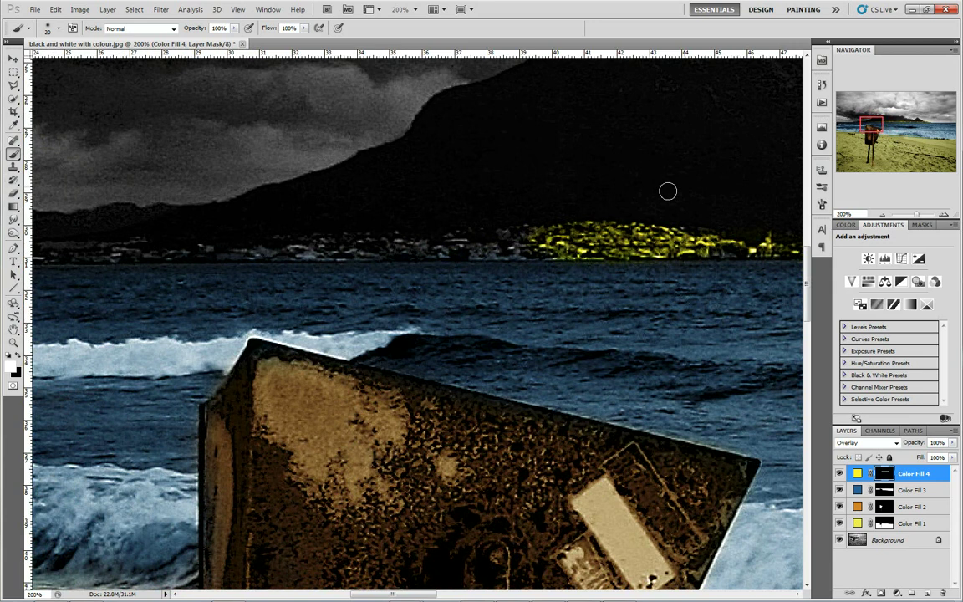
{"action": "mouse_move", "coordinate": [404, 243]}
{"action": "left_mouse_down"}
{"action": "mouse_move", "coordinate": [548, 249]}
{"action": "mouse_move", "coordinate": [497, 241]}
{"action": "mouse_move", "coordinate": [203, 250]}
{"action": "left_mouse_up"}
{"action": "left_click_drag", "start_coordinate": [859, 129], "coordinate": [845, 124]}
{"action": "left_click_drag", "start_coordinate": [585, 348], "coordinate": [388, 349]}
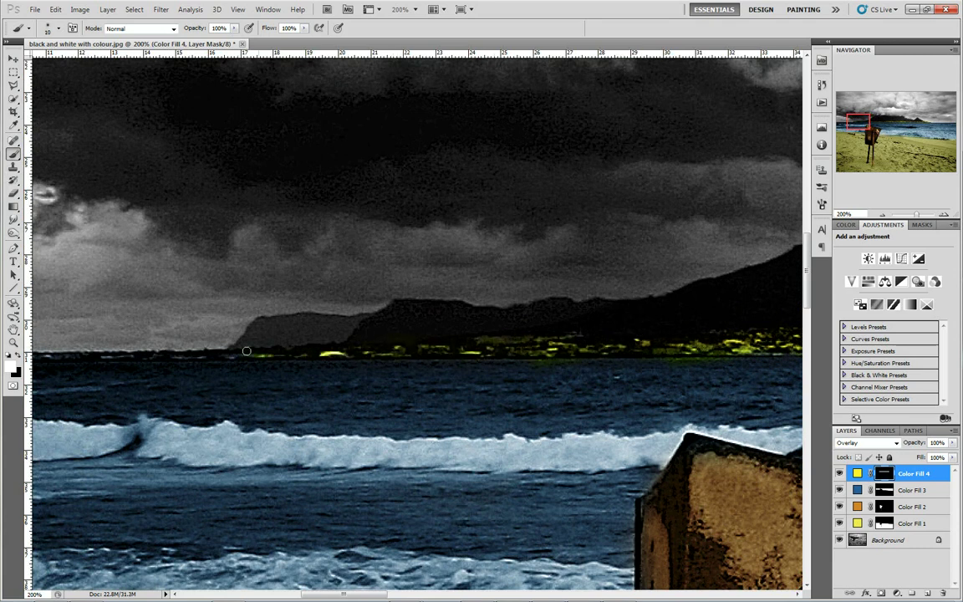
Change the town layer's fill colour to a paler yellow, f6ee6a.
{"action": "left_click", "coordinate": [883, 216]}
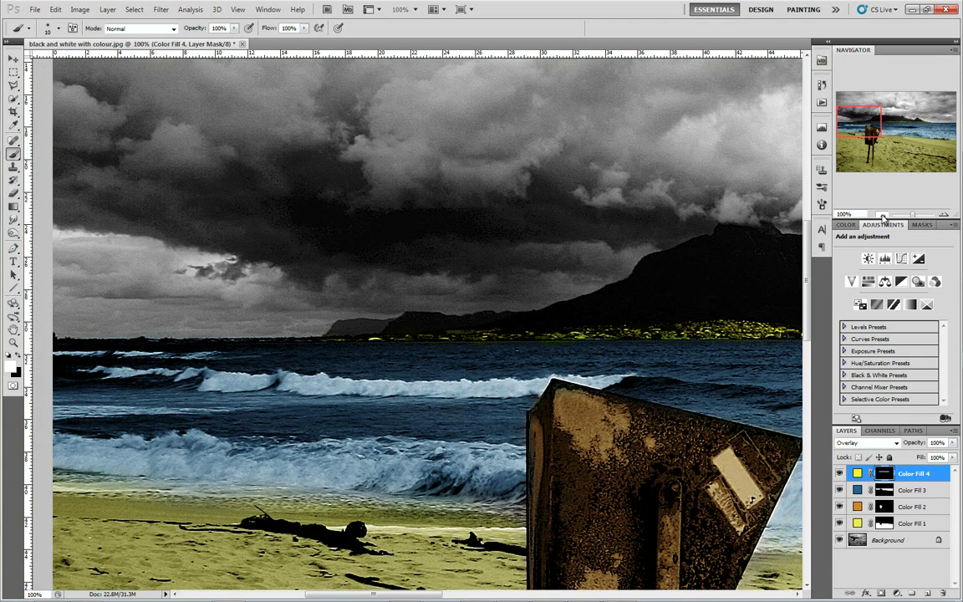
{"action": "left_click", "coordinate": [882, 216]}
{"action": "left_click", "coordinate": [883, 215]}
{"action": "left_click", "coordinate": [883, 216]}
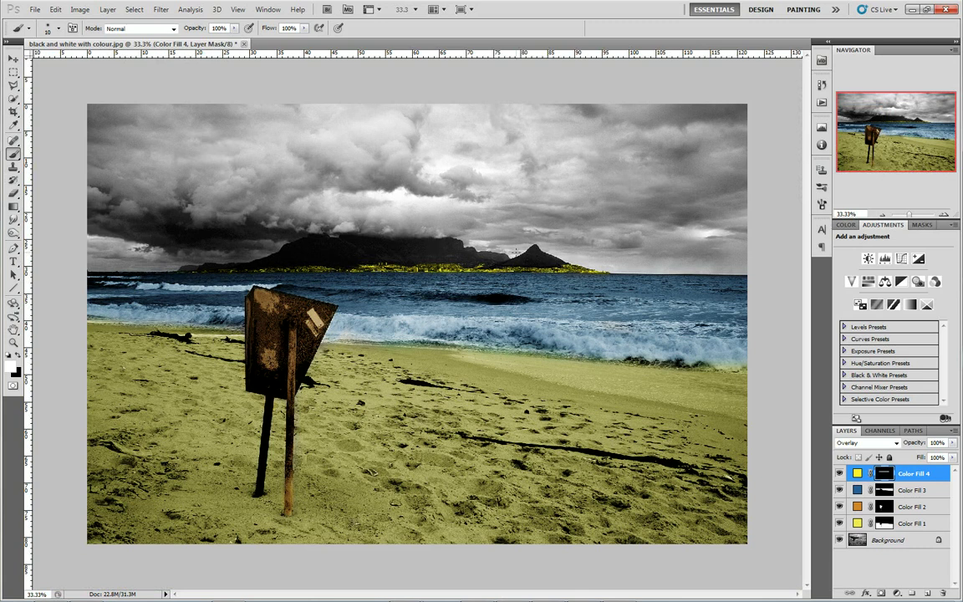
{"action": "double_click", "coordinate": [857, 474]}
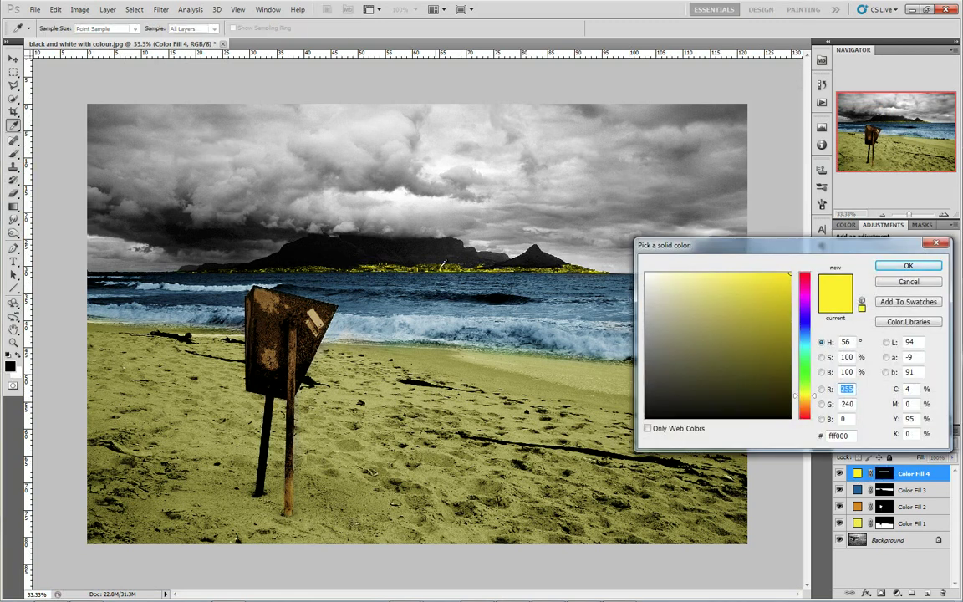
{"action": "left_click_drag", "start_coordinate": [785, 281], "coordinate": [728, 278]}
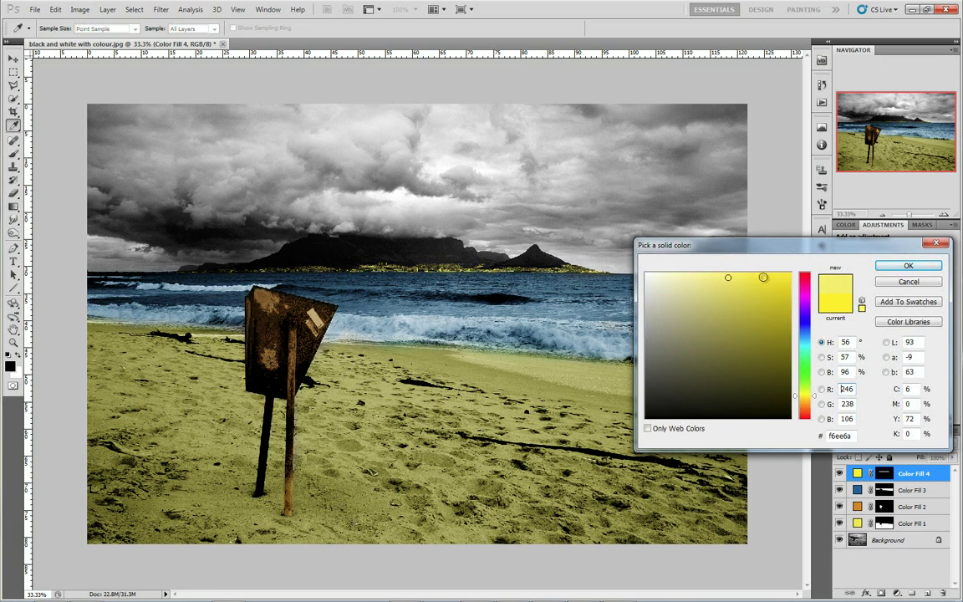
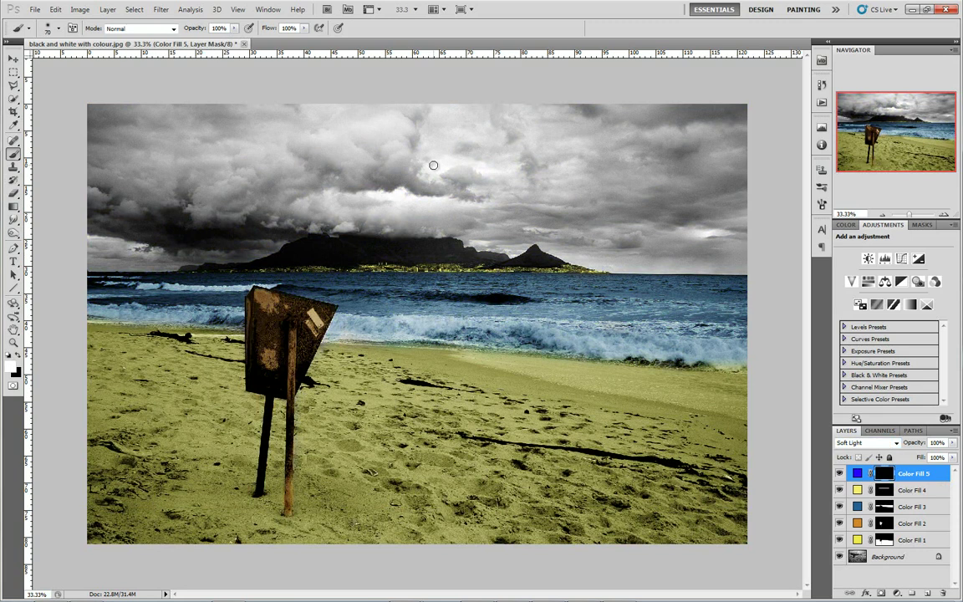
Paint the blue fill tint across the whole sky on the layer mask, using a 400 px brush.
{"action": "key", "text": "bracketright"}
{"action": "key", "text": "bracketright"}
{"action": "key", "text": "bracketright"}
{"action": "key", "text": "bracketright"}
{"action": "key", "text": "bracketright"}
{"action": "key", "text": "bracketright"}
{"action": "key", "text": "bracketright"}
{"action": "key", "text": "bracketright"}
{"action": "mouse_move", "coordinate": [409, 154]}
{"action": "left_mouse_down"}
{"action": "mouse_move", "coordinate": [104, 120]}
{"action": "mouse_move", "coordinate": [283, 110]}
{"action": "mouse_move", "coordinate": [782, 117]}
{"action": "mouse_move", "coordinate": [663, 151]}
{"action": "mouse_move", "coordinate": [543, 166]}
{"action": "mouse_move", "coordinate": [640, 188]}
{"action": "mouse_move", "coordinate": [395, 160]}
{"action": "mouse_move", "coordinate": [180, 156]}
{"action": "mouse_move", "coordinate": [115, 171]}
{"action": "mouse_move", "coordinate": [107, 206]}
{"action": "mouse_move", "coordinate": [498, 198]}
{"action": "mouse_move", "coordinate": [477, 203]}
{"action": "mouse_move", "coordinate": [475, 218]}
{"action": "mouse_move", "coordinate": [516, 226]}
{"action": "mouse_move", "coordinate": [474, 217]}
{"action": "mouse_move", "coordinate": [542, 213]}
{"action": "mouse_move", "coordinate": [565, 226]}
{"action": "mouse_move", "coordinate": [731, 243]}
{"action": "mouse_move", "coordinate": [680, 218]}
{"action": "mouse_move", "coordinate": [647, 223]}
{"action": "mouse_move", "coordinate": [695, 234]}
{"action": "mouse_move", "coordinate": [541, 232]}
{"action": "mouse_move", "coordinate": [761, 254]}
{"action": "left_mouse_up"}
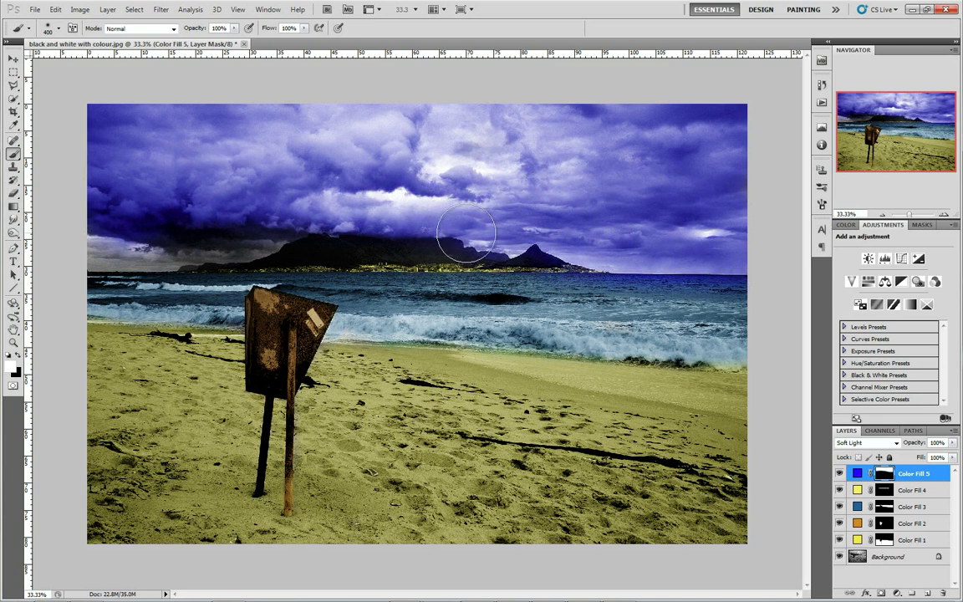
{"action": "mouse_move", "coordinate": [226, 233]}
{"action": "left_mouse_down"}
{"action": "mouse_move", "coordinate": [269, 215]}
{"action": "mouse_move", "coordinate": [193, 237]}
{"action": "mouse_move", "coordinate": [118, 222]}
{"action": "mouse_move", "coordinate": [83, 230]}
{"action": "left_mouse_up"}
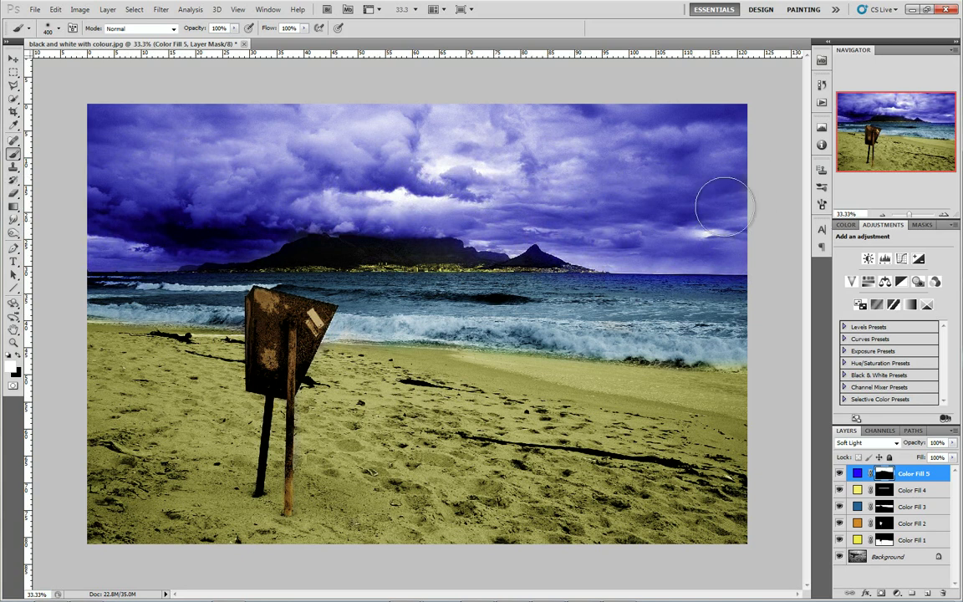
Mask the sky tint off the sea along the right-hand horizon and off the town below the pointed peak, using a 100 px brush.
{"action": "left_click", "coordinate": [945, 215]}
{"action": "left_click", "coordinate": [944, 215]}
{"action": "left_click", "coordinate": [944, 214]}
{"action": "left_click_drag", "start_coordinate": [898, 133], "coordinate": [938, 126]}
{"action": "key", "text": "bracketleft"}
{"action": "key", "text": "bracketleft"}
{"action": "key", "text": "bracketleft"}
{"action": "key", "text": "bracketleft"}
{"action": "key", "text": "bracketleft"}
{"action": "key", "text": "bracketleft"}
{"action": "key", "text": "bracketleft"}
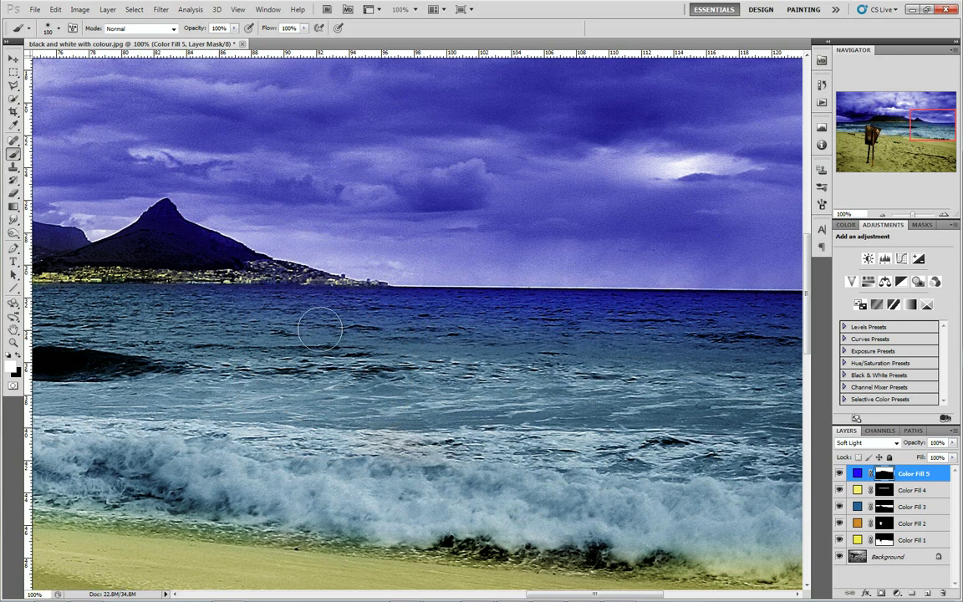
{"action": "key", "text": "x"}
{"action": "left_click_drag", "start_coordinate": [306, 308], "coordinate": [790, 303]}
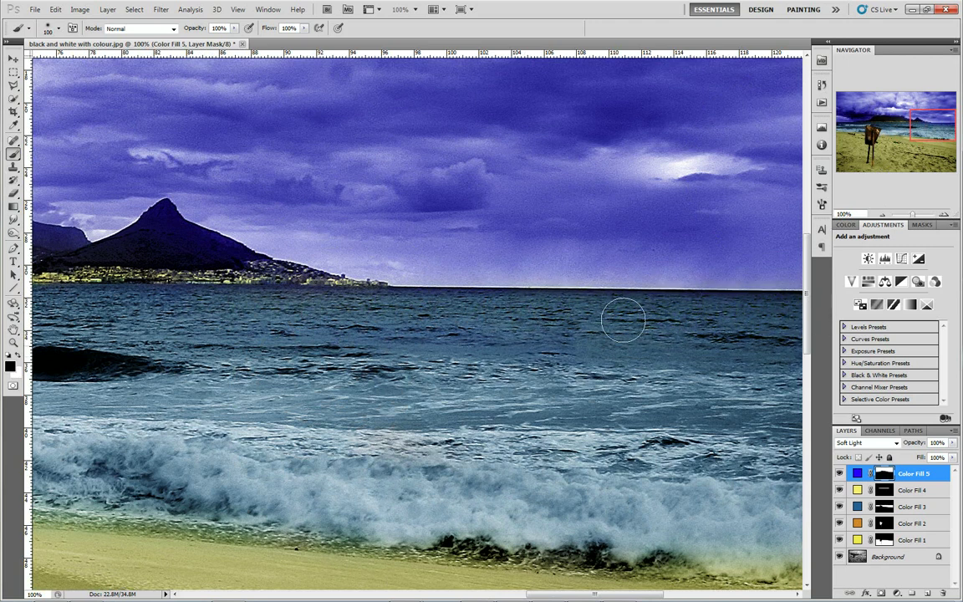
{"action": "mouse_move", "coordinate": [329, 294]}
{"action": "left_mouse_down"}
{"action": "mouse_move", "coordinate": [384, 311]}
{"action": "mouse_move", "coordinate": [296, 305]}
{"action": "mouse_move", "coordinate": [336, 304]}
{"action": "mouse_move", "coordinate": [170, 239]}
{"action": "mouse_move", "coordinate": [259, 283]}
{"action": "mouse_move", "coordinate": [215, 264]}
{"action": "mouse_move", "coordinate": [154, 262]}
{"action": "left_mouse_up"}
Mask the sky tint off the pointed peak and the ridge up to the flat mountain's right edge, using a 50 px brush.
{"action": "left_click_drag", "start_coordinate": [931, 126], "coordinate": [911, 121]}
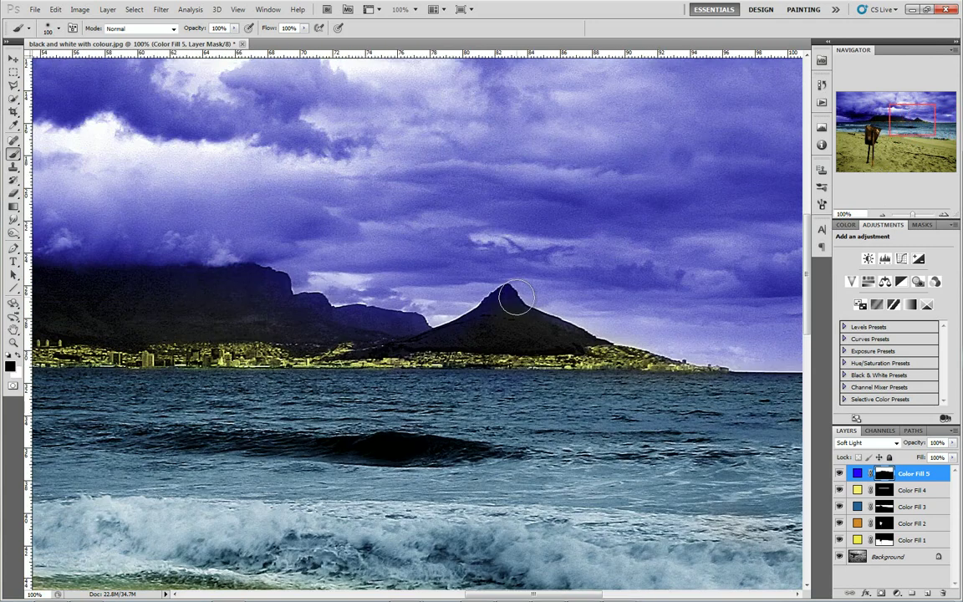
{"action": "key", "text": "bracketleft"}
{"action": "key", "text": "bracketleft"}
{"action": "key", "text": "bracketleft"}
{"action": "key", "text": "bracketleft"}
{"action": "key", "text": "bracketleft"}
{"action": "mouse_move", "coordinate": [506, 302]}
{"action": "left_mouse_down"}
{"action": "mouse_move", "coordinate": [474, 323]}
{"action": "mouse_move", "coordinate": [419, 338]}
{"action": "mouse_move", "coordinate": [413, 324]}
{"action": "mouse_move", "coordinate": [368, 316]}
{"action": "mouse_move", "coordinate": [298, 316]}
{"action": "mouse_move", "coordinate": [396, 342]}
{"action": "mouse_move", "coordinate": [278, 322]}
{"action": "mouse_move", "coordinate": [368, 325]}
{"action": "mouse_move", "coordinate": [305, 306]}
{"action": "mouse_move", "coordinate": [264, 275]}
{"action": "mouse_move", "coordinate": [238, 277]}
{"action": "mouse_move", "coordinate": [236, 316]}
{"action": "mouse_move", "coordinate": [281, 323]}
{"action": "mouse_move", "coordinate": [262, 294]}
{"action": "mouse_move", "coordinate": [292, 284]}
{"action": "left_mouse_up"}
Mask the sky tint off the flat mountain, its left slope, the far headland and the sea below the left horizon.
{"action": "left_click_drag", "start_coordinate": [885, 129], "coordinate": [893, 119]}
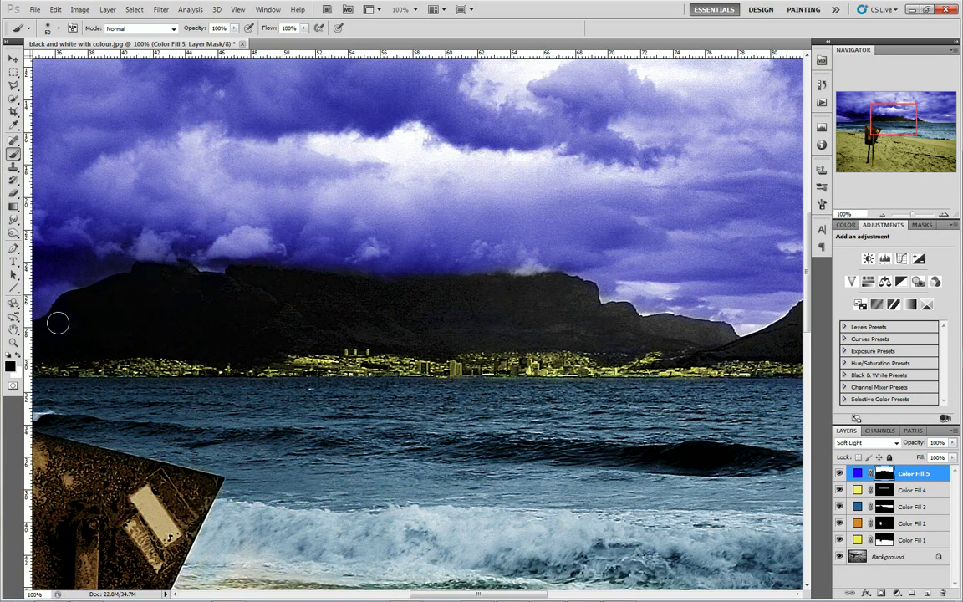
{"action": "left_click", "coordinate": [879, 124]}
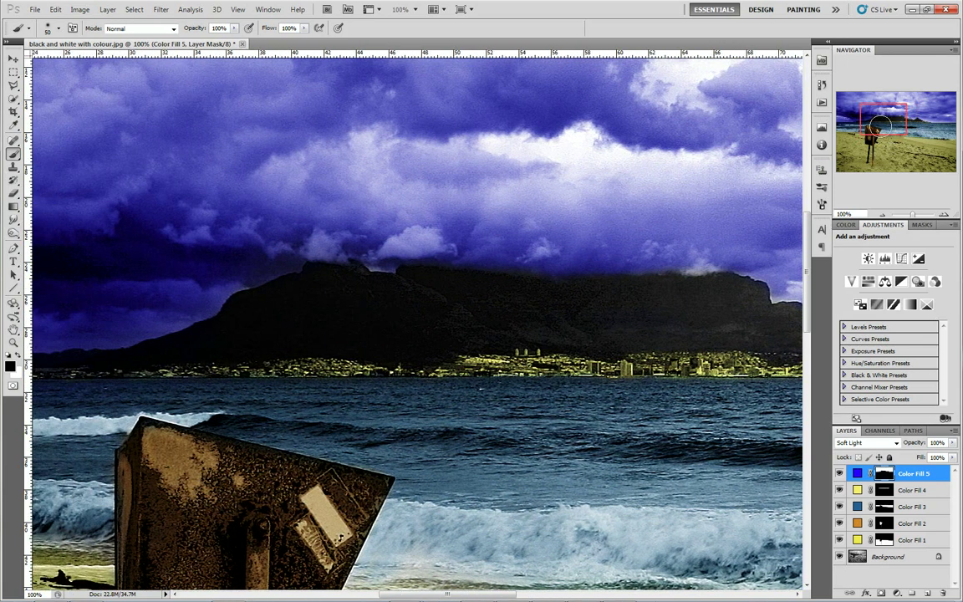
{"action": "left_click_drag", "start_coordinate": [879, 124], "coordinate": [870, 125]}
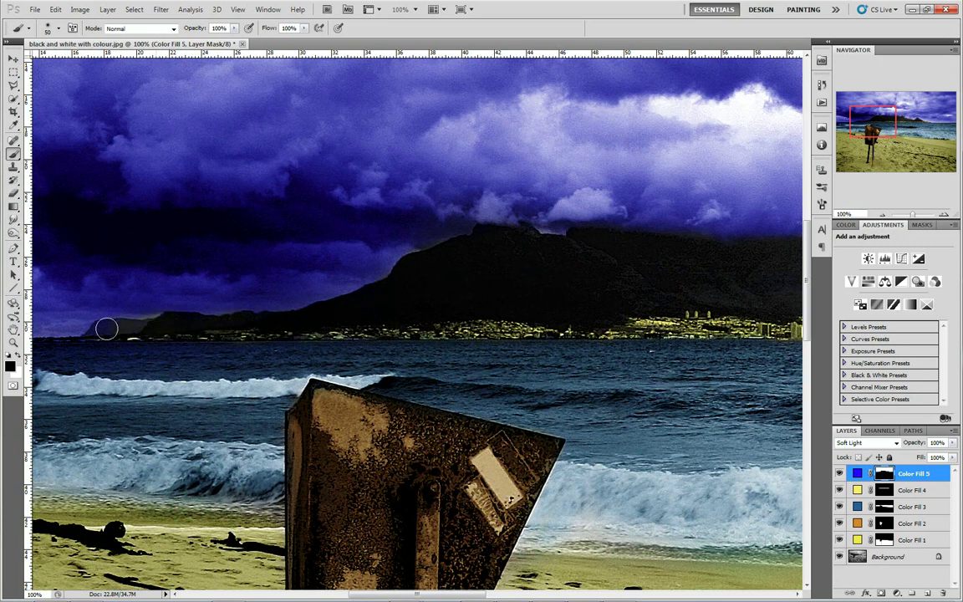
{"action": "left_click_drag", "start_coordinate": [878, 120], "coordinate": [866, 123]}
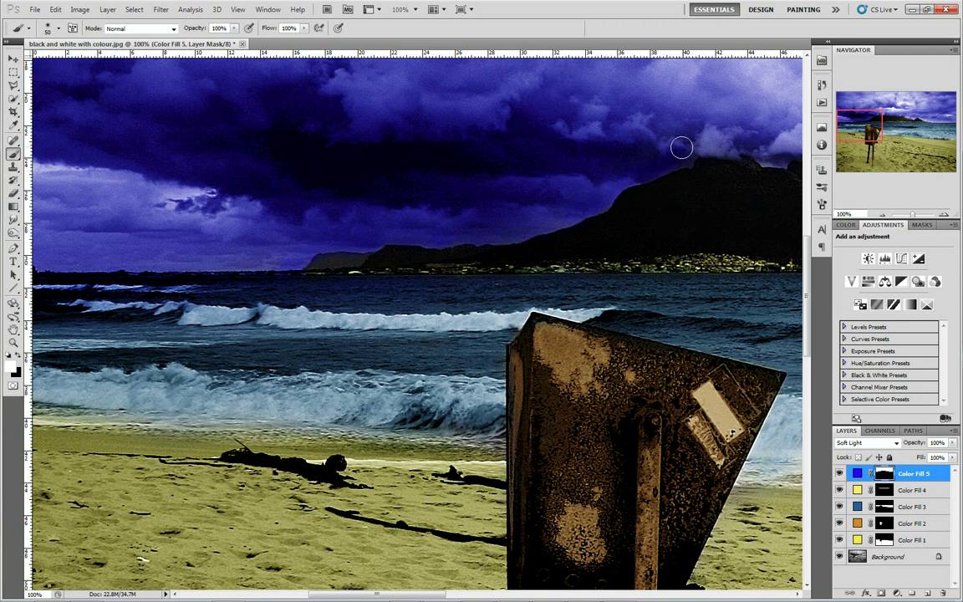
{"action": "scroll", "coordinate": [757, 129], "scroll_direction": "down", "scroll_amount": 1}
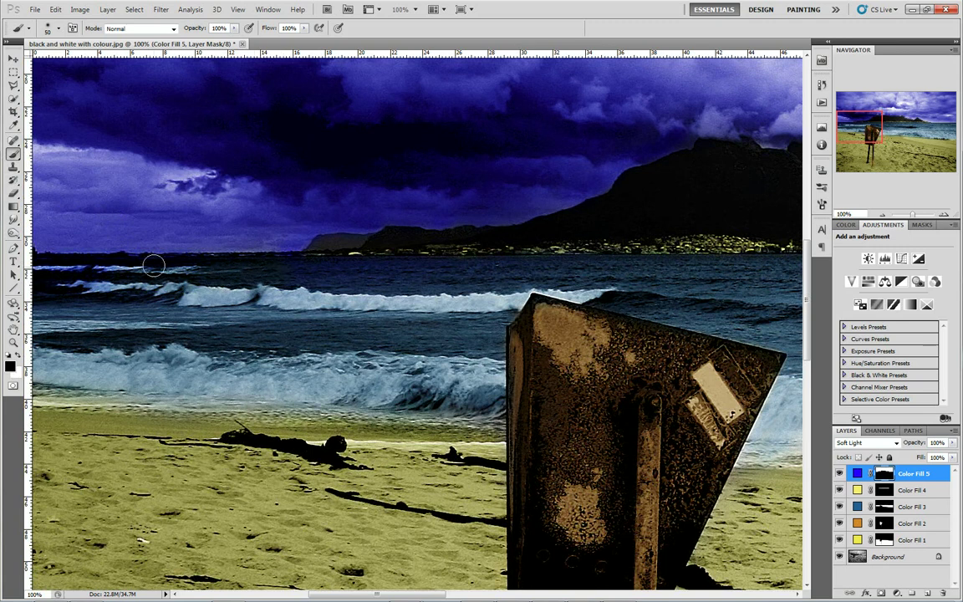
{"action": "mouse_move", "coordinate": [76, 268]}
{"action": "left_mouse_down"}
{"action": "mouse_move", "coordinate": [60, 260]}
{"action": "mouse_move", "coordinate": [35, 288]}
{"action": "left_mouse_up"}
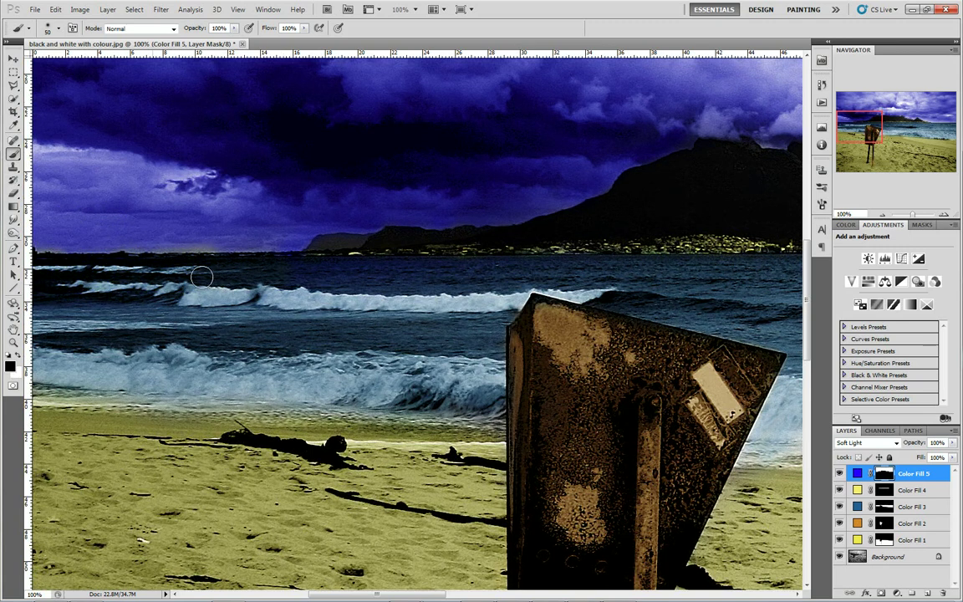
{"action": "key", "text": "x"}
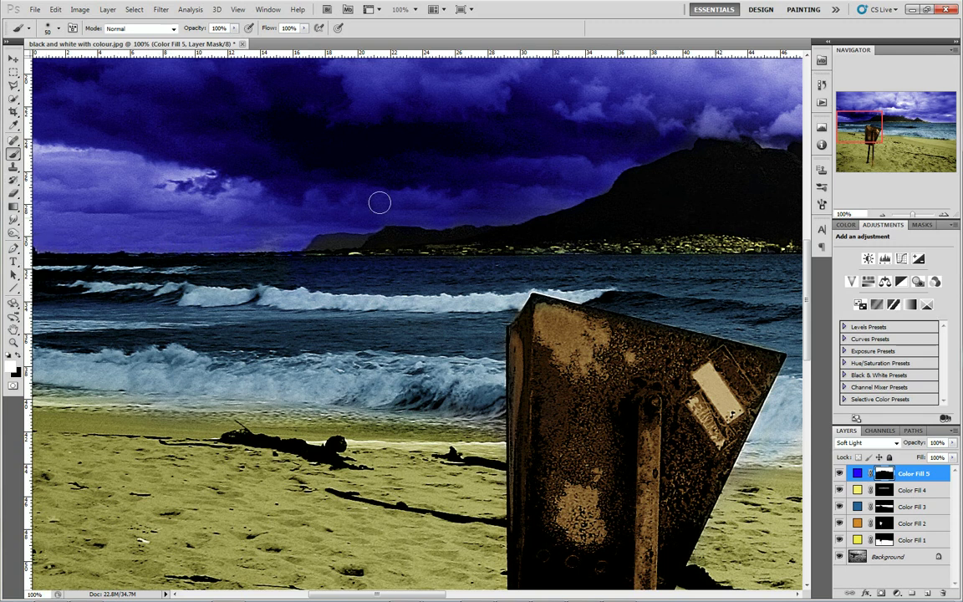
Try a medium blue, 156bc4, as the sky layer's fill colour.
{"action": "left_click", "coordinate": [882, 215]}
{"action": "left_click", "coordinate": [883, 215]}
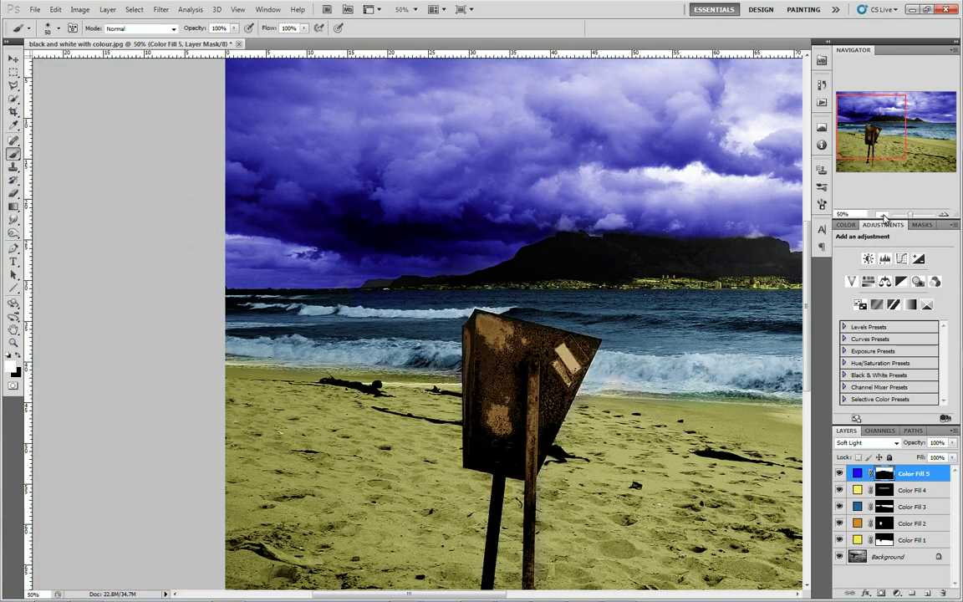
{"action": "left_click", "coordinate": [884, 215]}
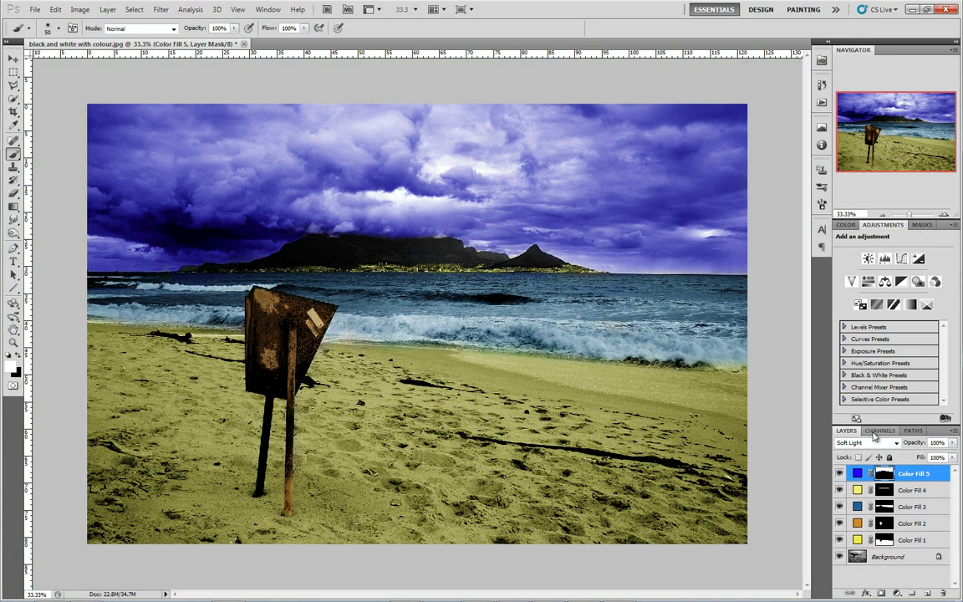
{"action": "double_click", "coordinate": [857, 475]}
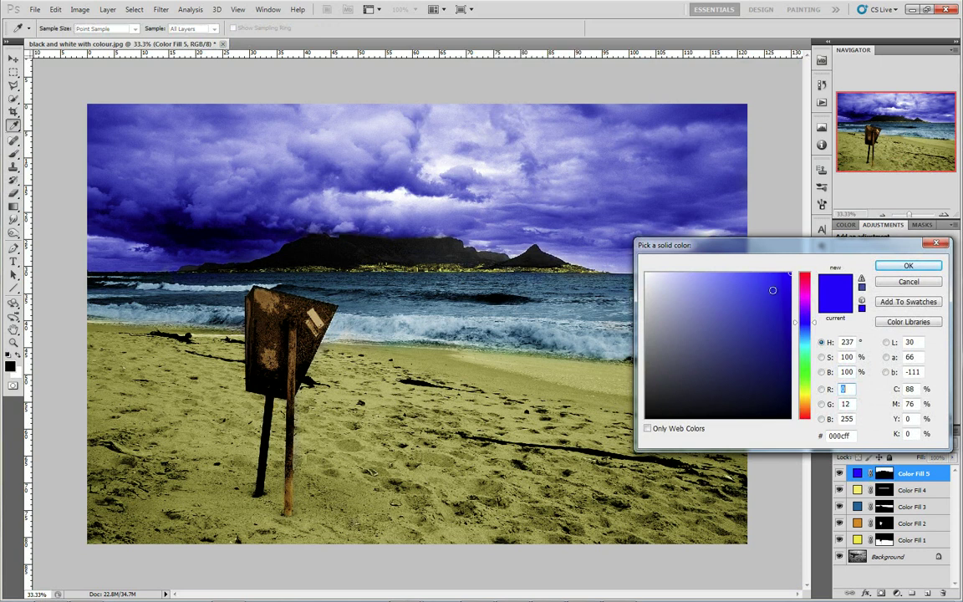
{"action": "left_click", "coordinate": [772, 289]}
{"action": "left_click", "coordinate": [760, 286]}
{"action": "left_click", "coordinate": [755, 299]}
{"action": "left_click", "coordinate": [803, 335]}
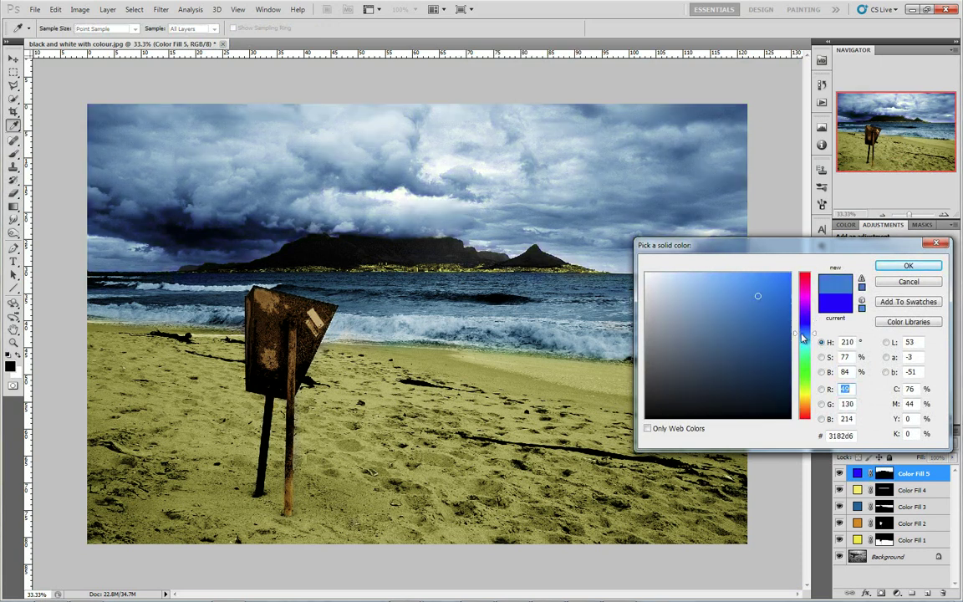
{"action": "left_click", "coordinate": [776, 306]}
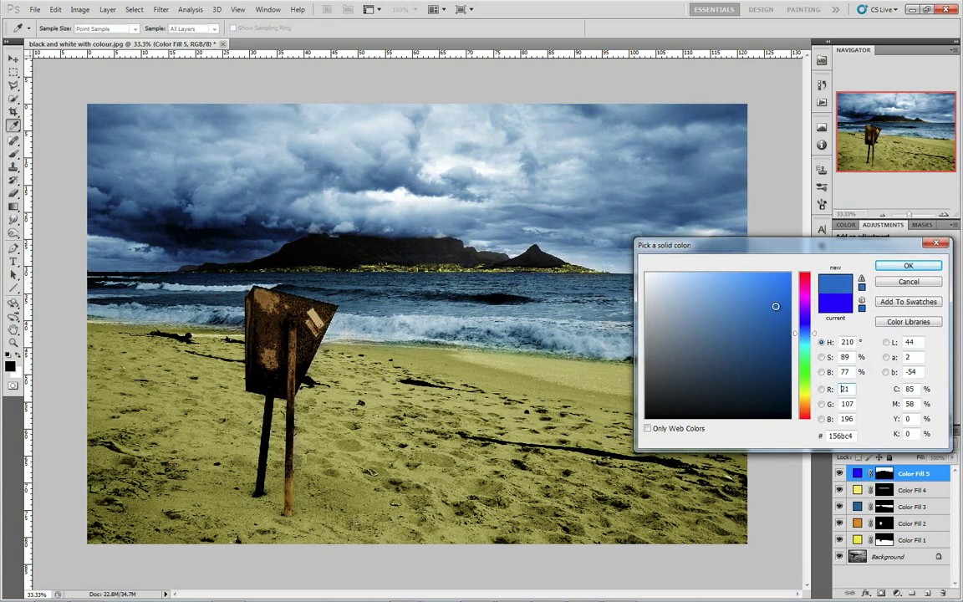
Change the sky layer's fill colour to orange, ef9432.
{"action": "mouse_move", "coordinate": [775, 308]}
{"action": "left_mouse_down"}
{"action": "mouse_move", "coordinate": [729, 261]}
{"action": "mouse_move", "coordinate": [750, 239]}
{"action": "left_mouse_up"}
{"action": "mouse_move", "coordinate": [749, 302]}
{"action": "left_mouse_down"}
{"action": "mouse_move", "coordinate": [749, 286]}
{"action": "mouse_move", "coordinate": [693, 290]}
{"action": "mouse_move", "coordinate": [705, 281]}
{"action": "mouse_move", "coordinate": [696, 282]}
{"action": "left_mouse_up"}
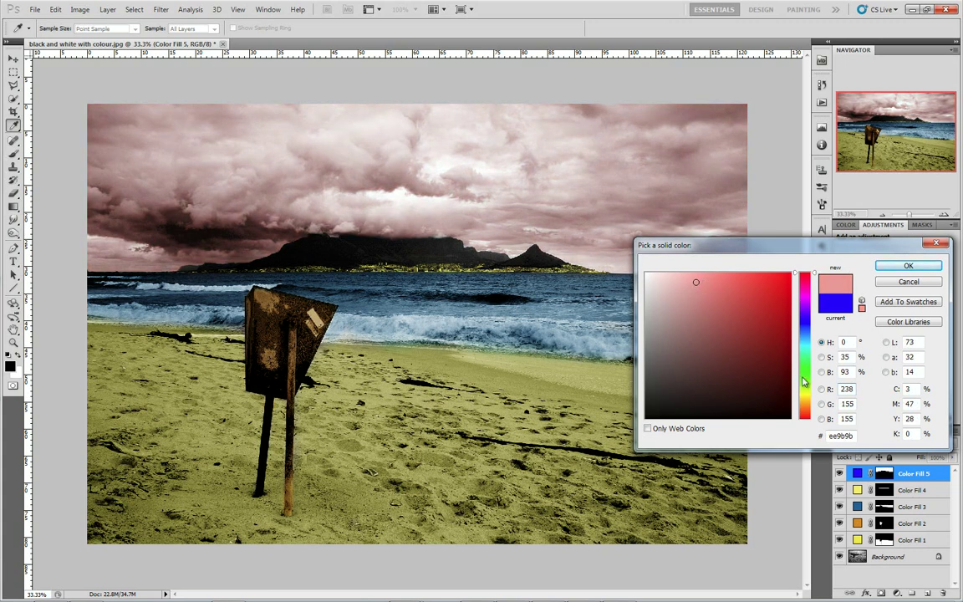
{"action": "mouse_move", "coordinate": [804, 403]}
{"action": "left_mouse_down"}
{"action": "mouse_move", "coordinate": [805, 394]}
{"action": "mouse_move", "coordinate": [807, 405]}
{"action": "left_mouse_up"}
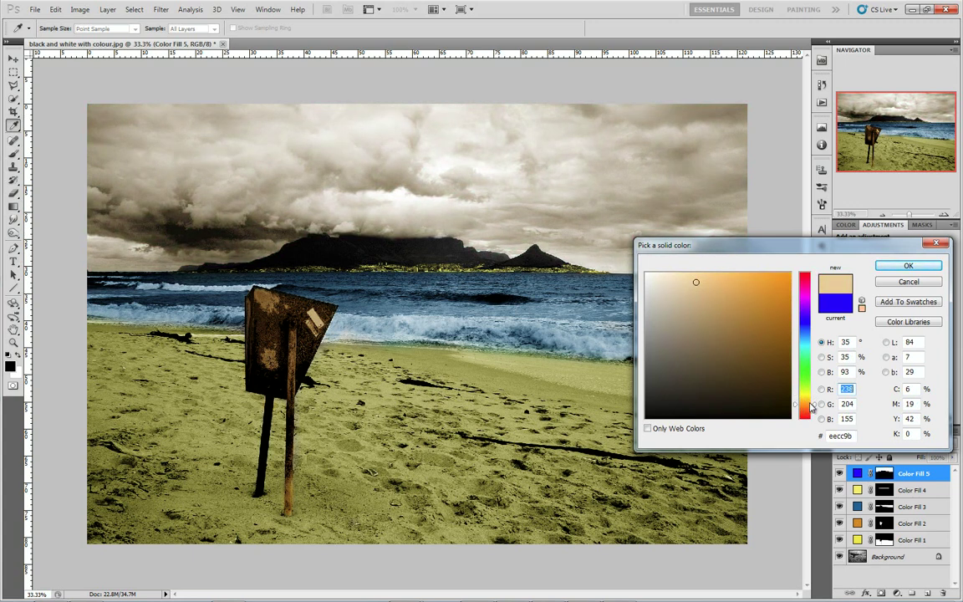
{"action": "left_click_drag", "start_coordinate": [805, 407], "coordinate": [806, 410]}
{"action": "left_click_drag", "start_coordinate": [695, 282], "coordinate": [761, 282]}
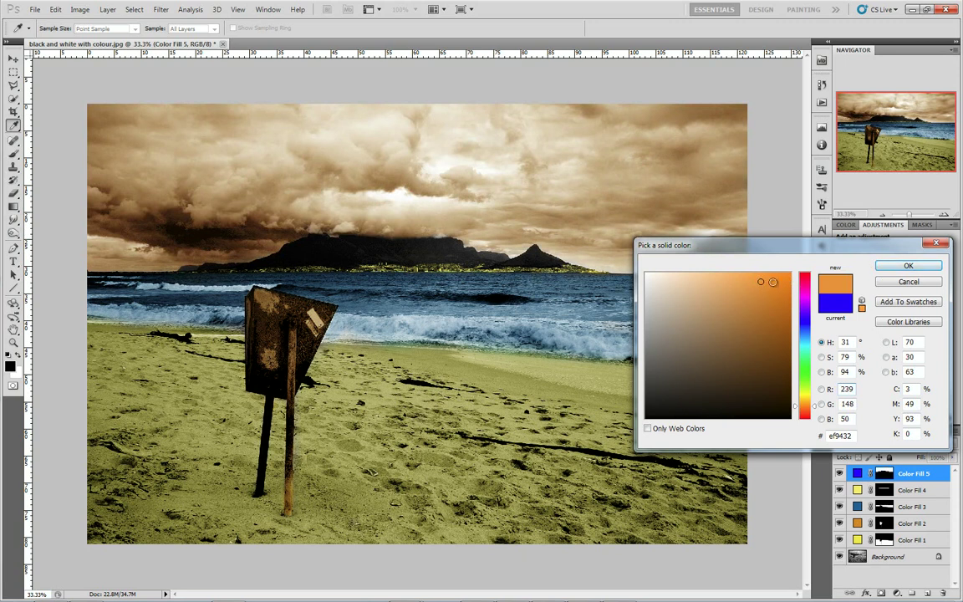
{"action": "left_click", "coordinate": [908, 266]}
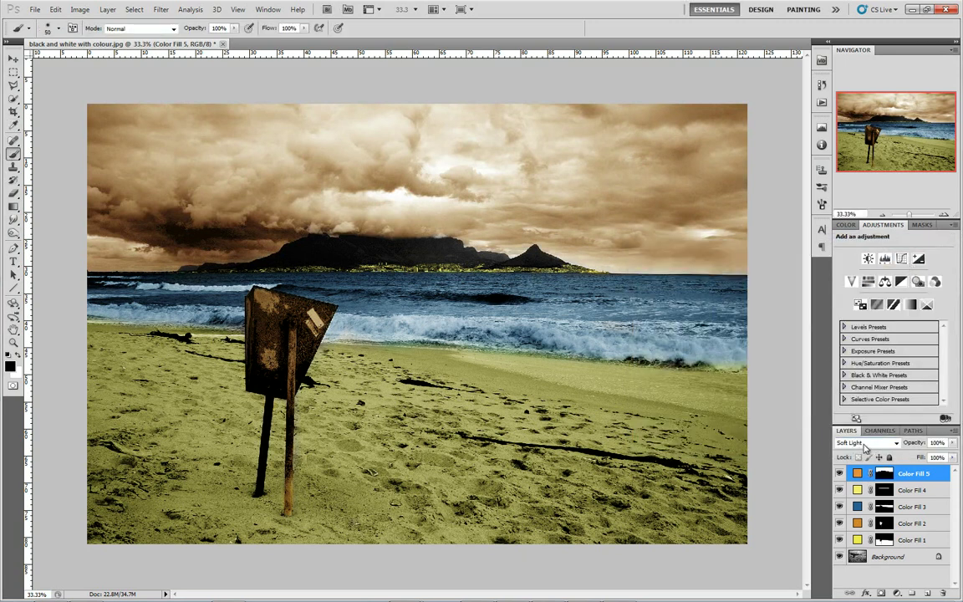
Try the Darken, Multiply, Linear Burn, Screen and Overlay blending modes on the sky layer.
{"action": "left_click", "coordinate": [865, 446]}
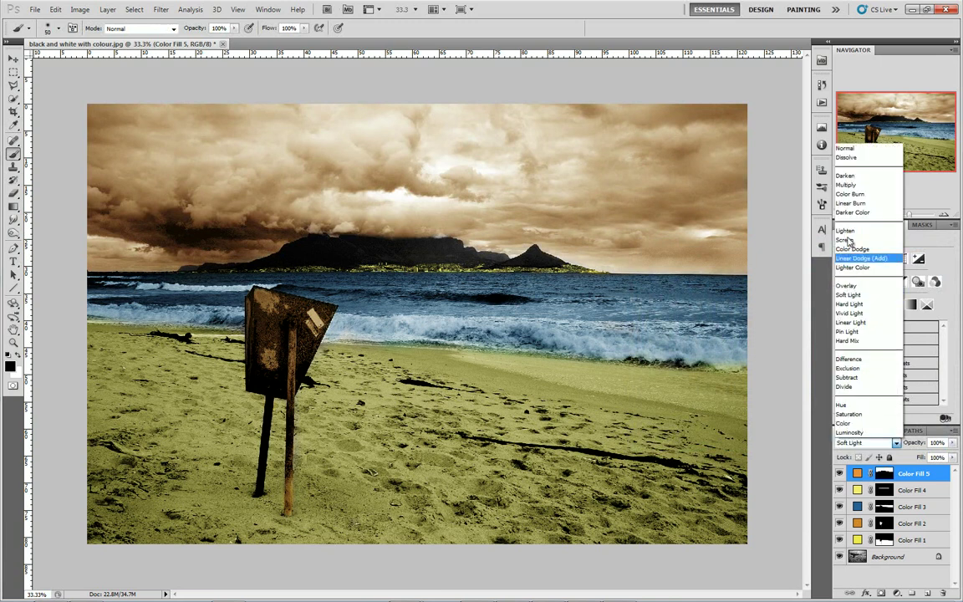
{"action": "left_click", "coordinate": [857, 176]}
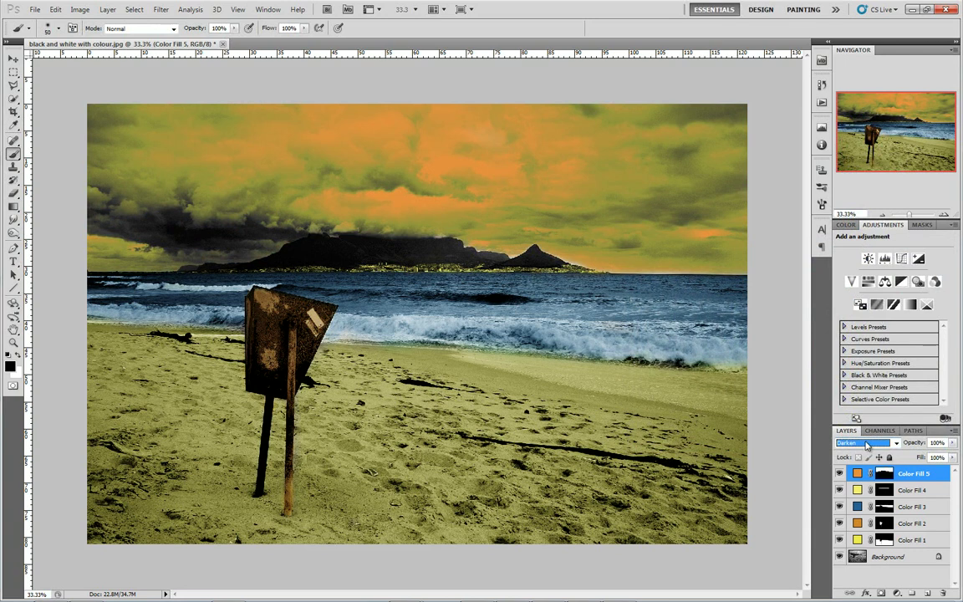
{"action": "scroll", "coordinate": [867, 444], "scroll_direction": "down", "scroll_amount": 1}
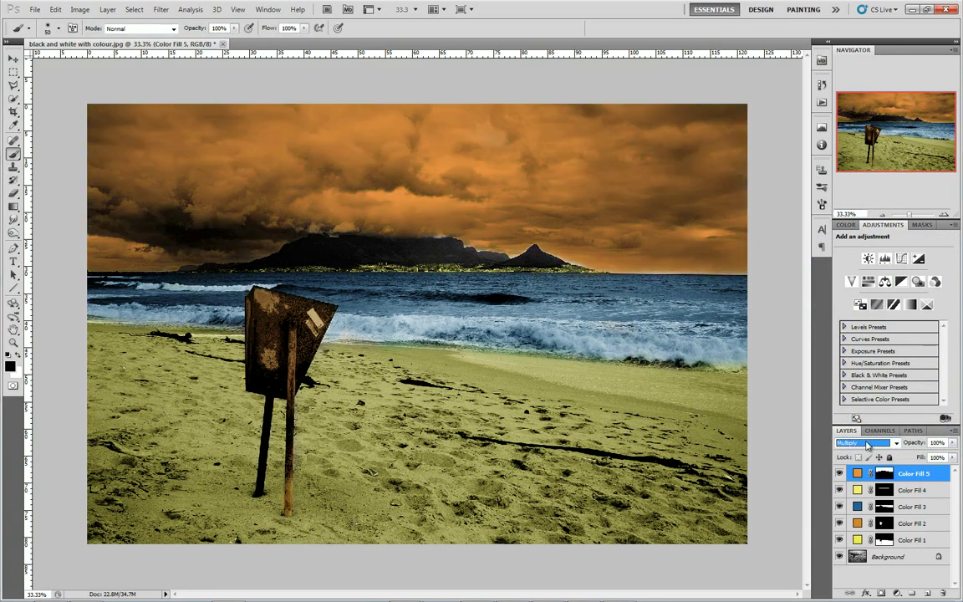
{"action": "scroll", "coordinate": [867, 444], "scroll_direction": "down", "scroll_amount": 1}
{"action": "scroll", "coordinate": [867, 444], "scroll_direction": "down", "scroll_amount": 1}
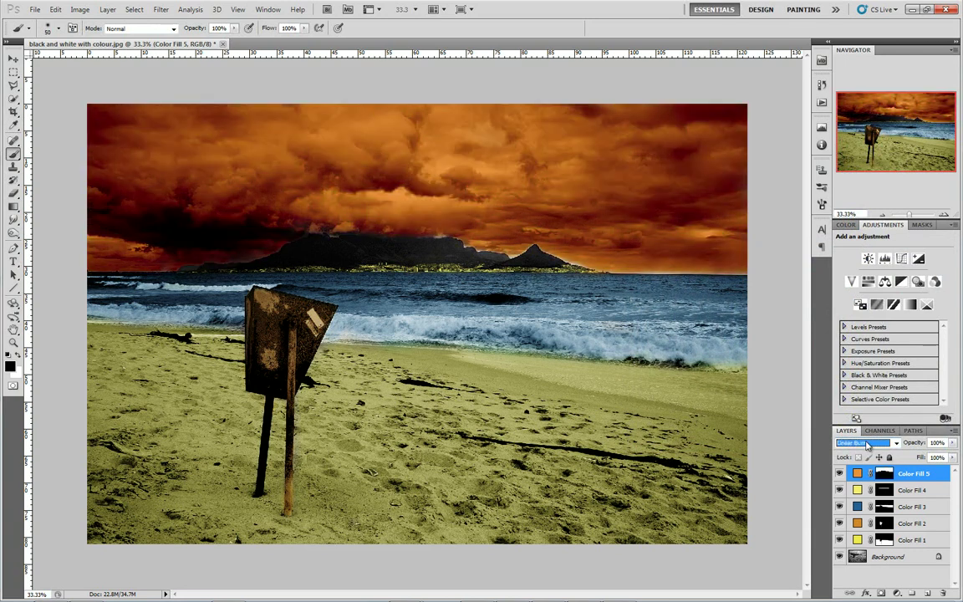
{"action": "scroll", "coordinate": [867, 444], "scroll_direction": "down", "scroll_amount": 3}
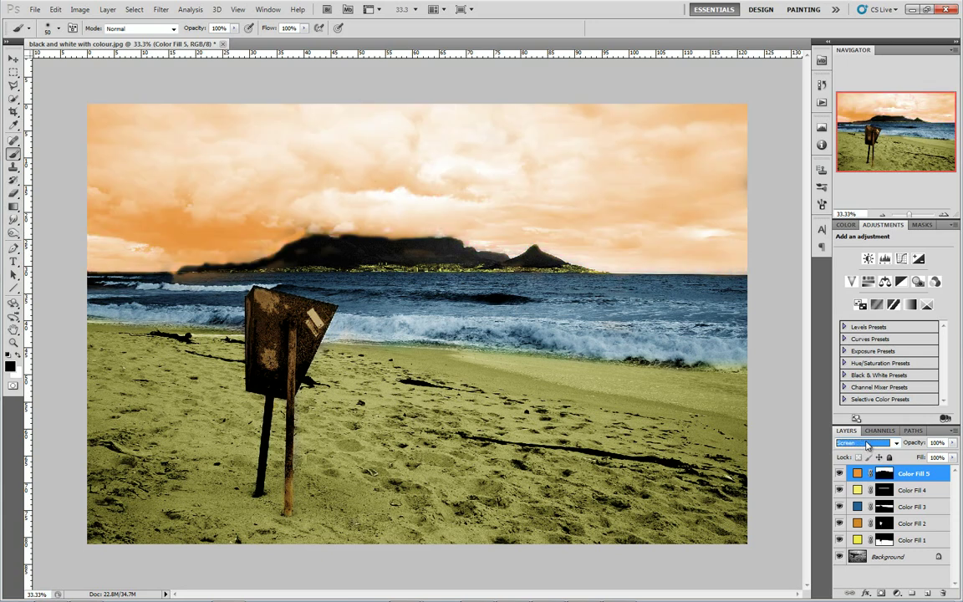
{"action": "left_click", "coordinate": [867, 444]}
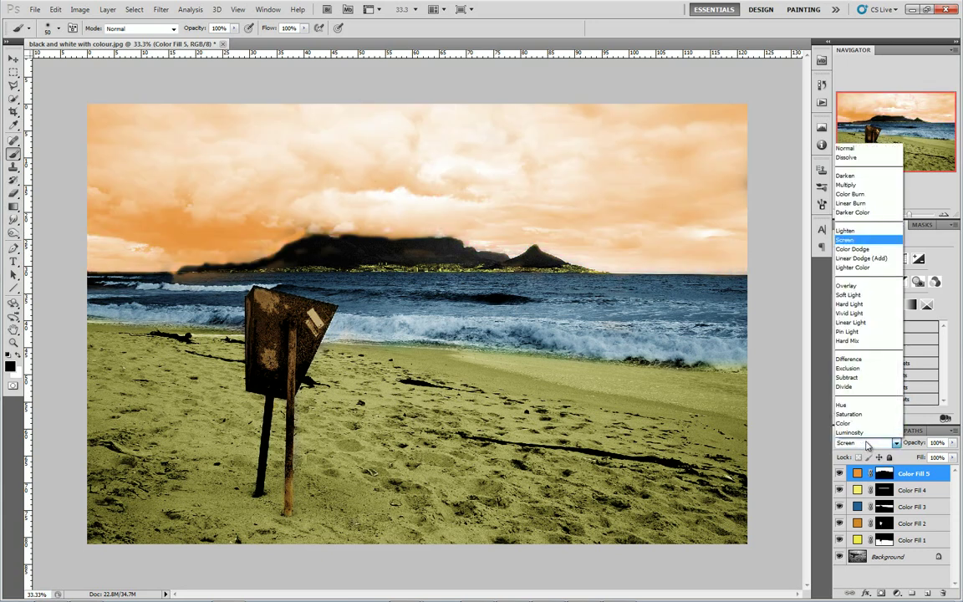
{"action": "left_click", "coordinate": [859, 289]}
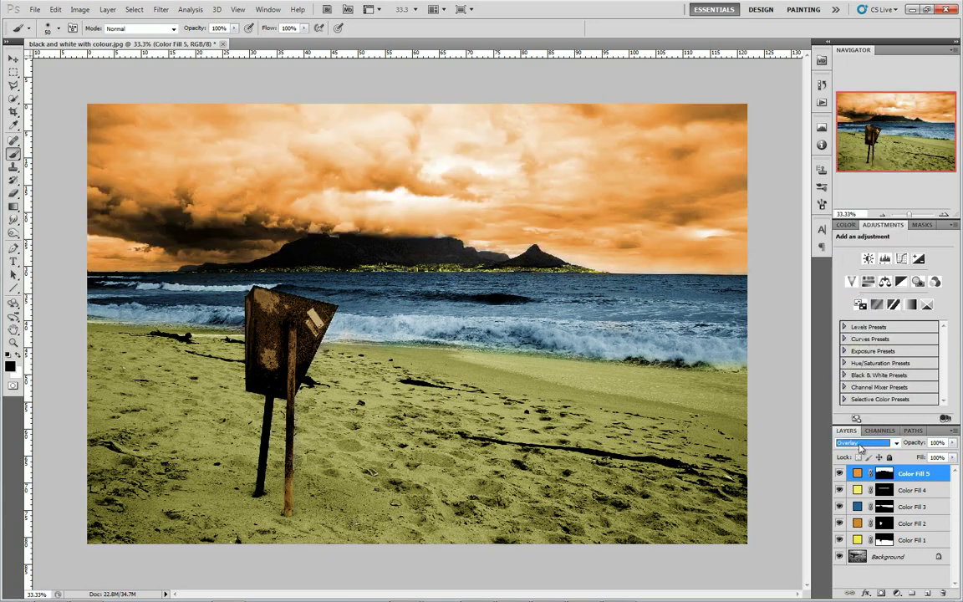
Set the sky layer's blending mode to Soft Light and lower its opacity to 71%.
{"action": "left_click", "coordinate": [854, 447]}
{"action": "left_click", "coordinate": [773, 271]}
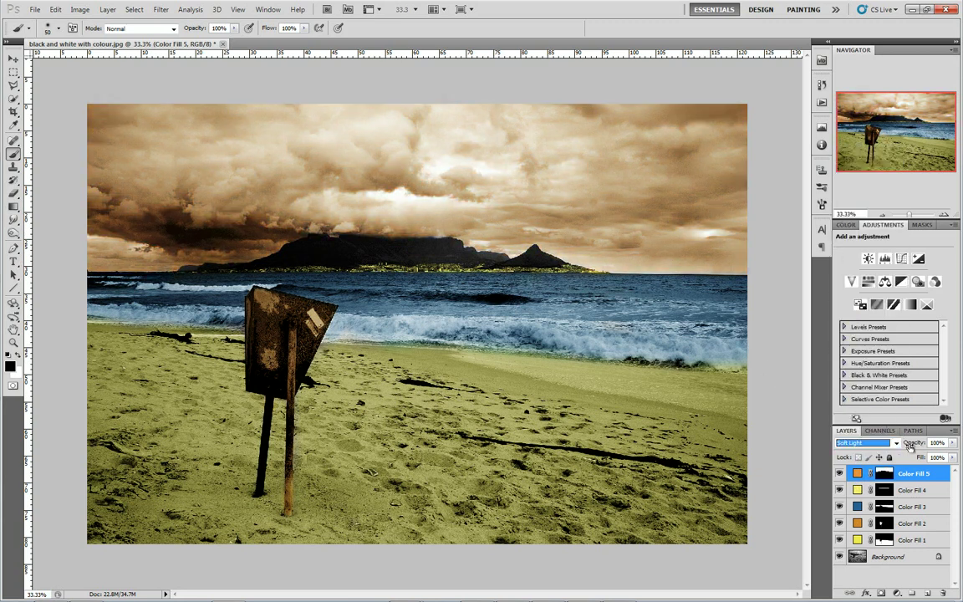
{"action": "left_click_drag", "start_coordinate": [913, 446], "coordinate": [911, 447]}
{"action": "left_click_drag", "start_coordinate": [898, 444], "coordinate": [899, 444]}
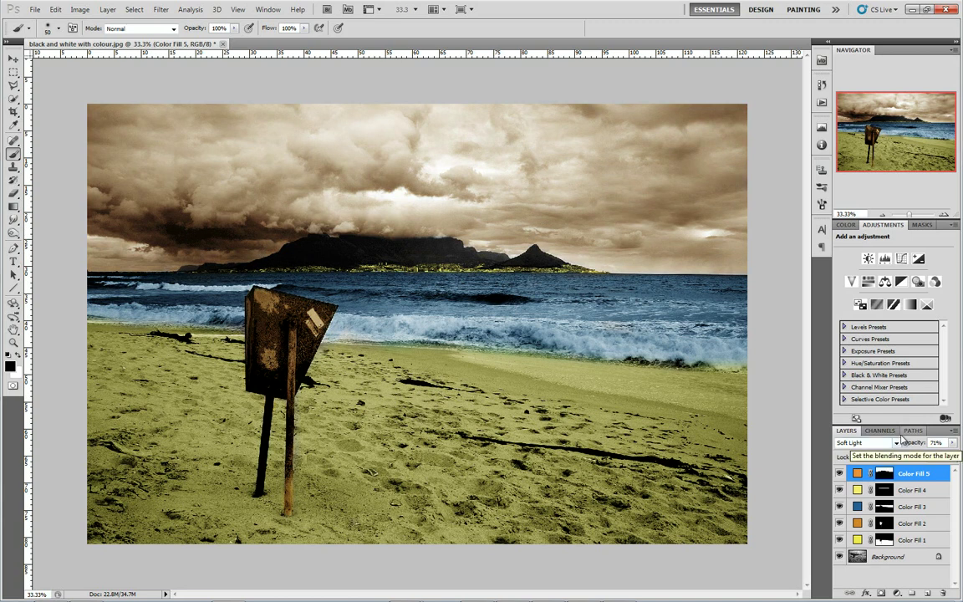